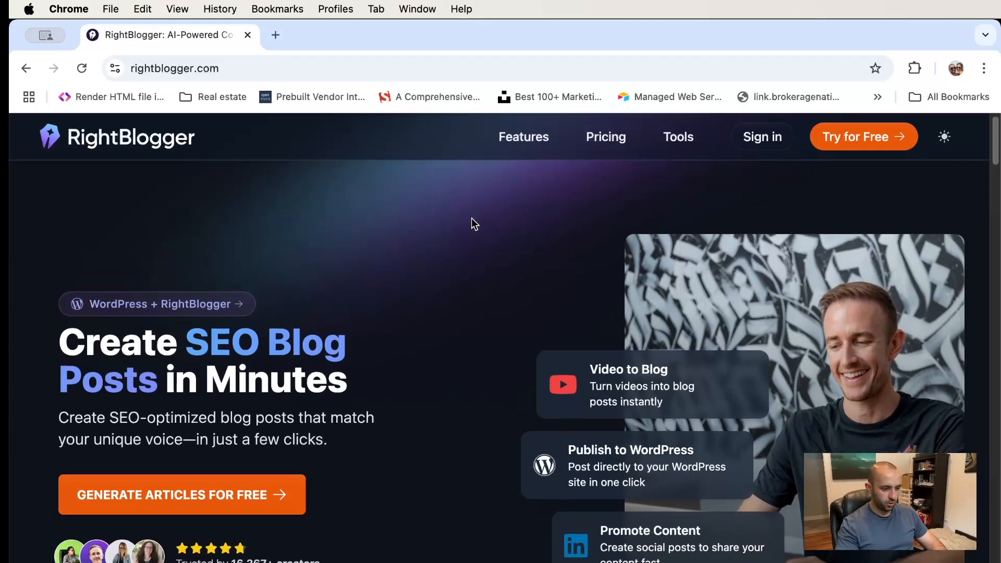
Look through the RightBlogger home page, including the feature highlights and the section on writer's block
scroll(471, 218, up, 4)
scroll(475, 216, down, 1)
scroll(474, 226, down, 3)
scroll(473, 226, up, 3)
scroll(473, 226, down, 1)
scroll(473, 226, down, 15)
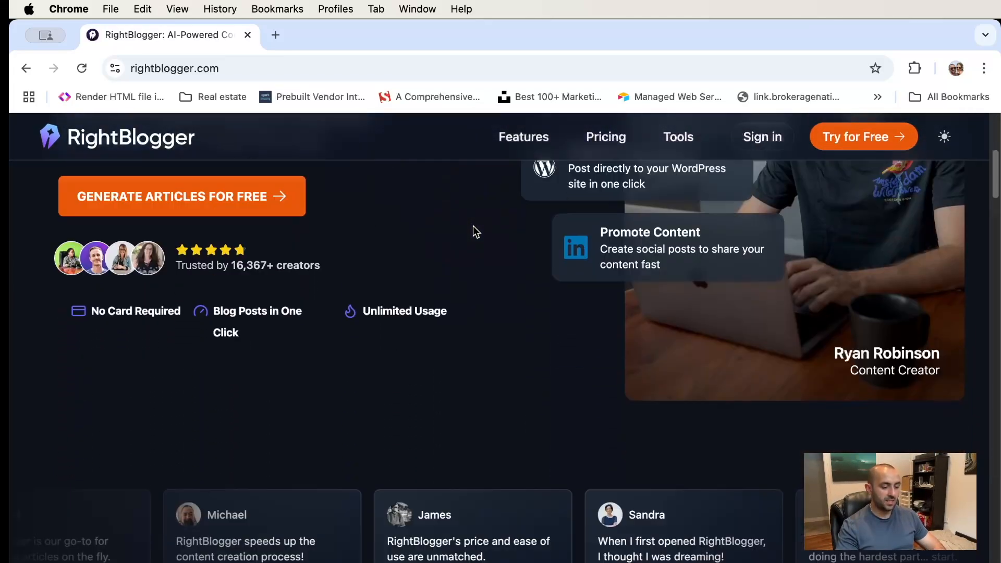
scroll(473, 226, down, 1)
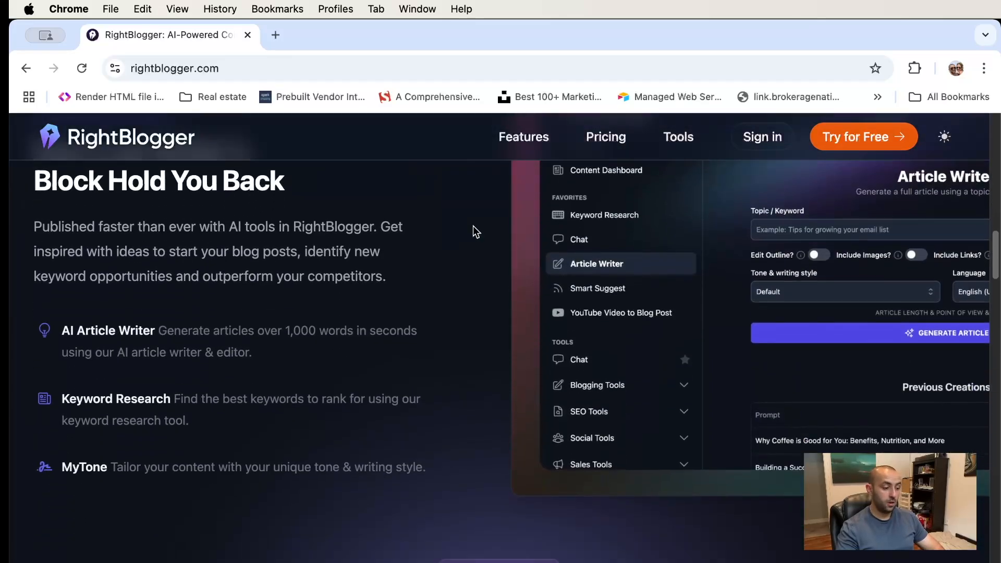
scroll(474, 226, up, 2)
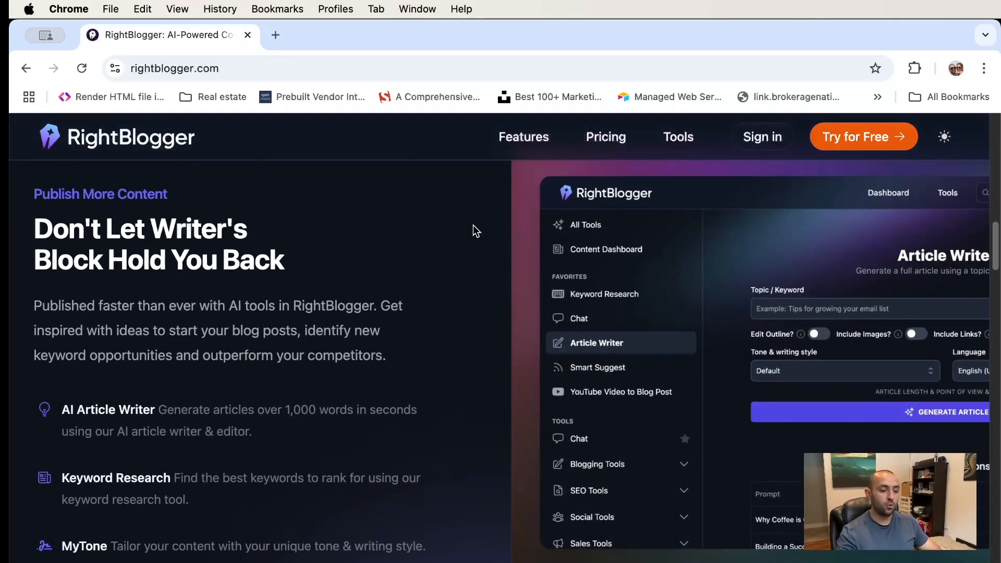
Open the pricing page and compare the Free Trial and Unlimited plans
click(605, 137)
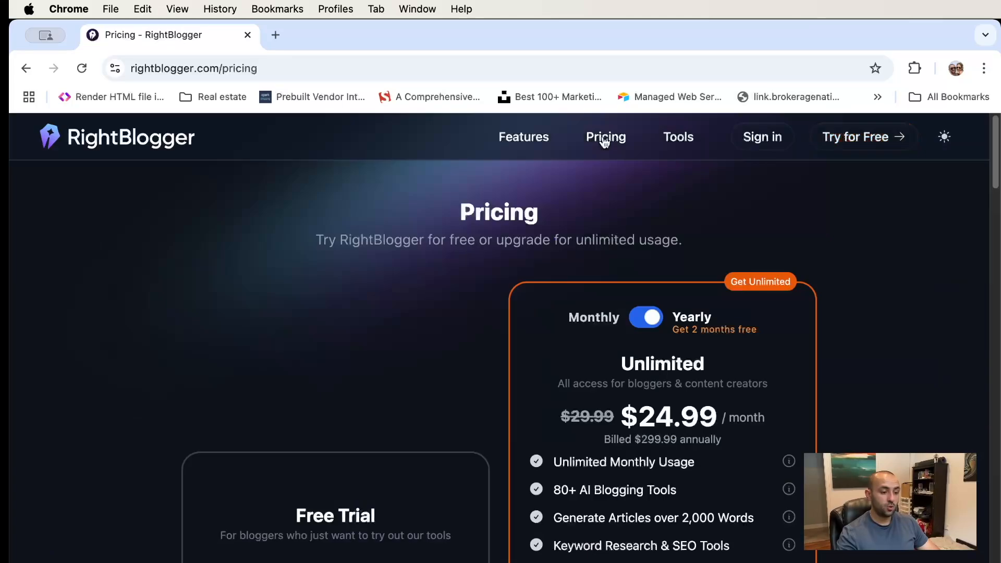
scroll(451, 228, down, 3)
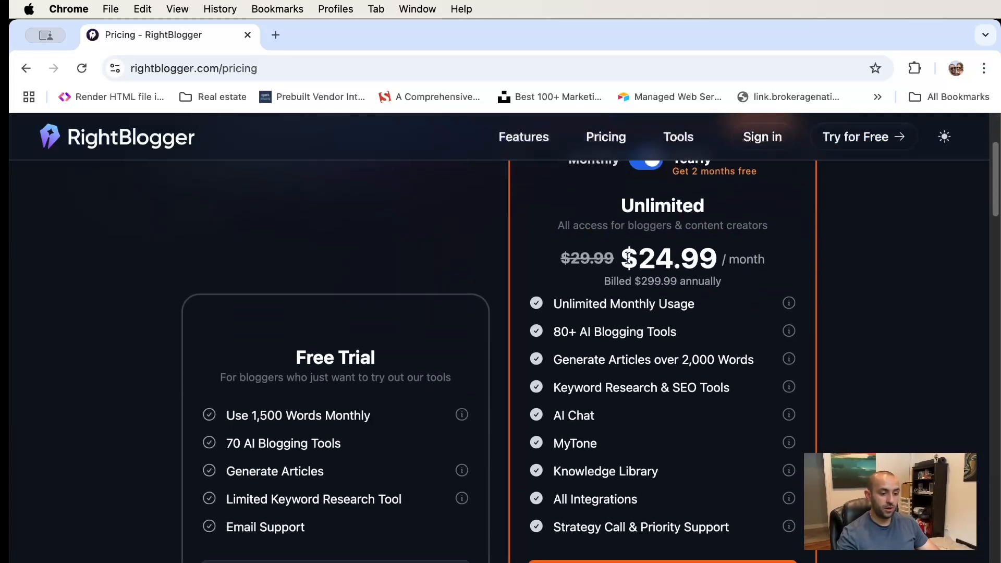
scroll(665, 238, up, 3)
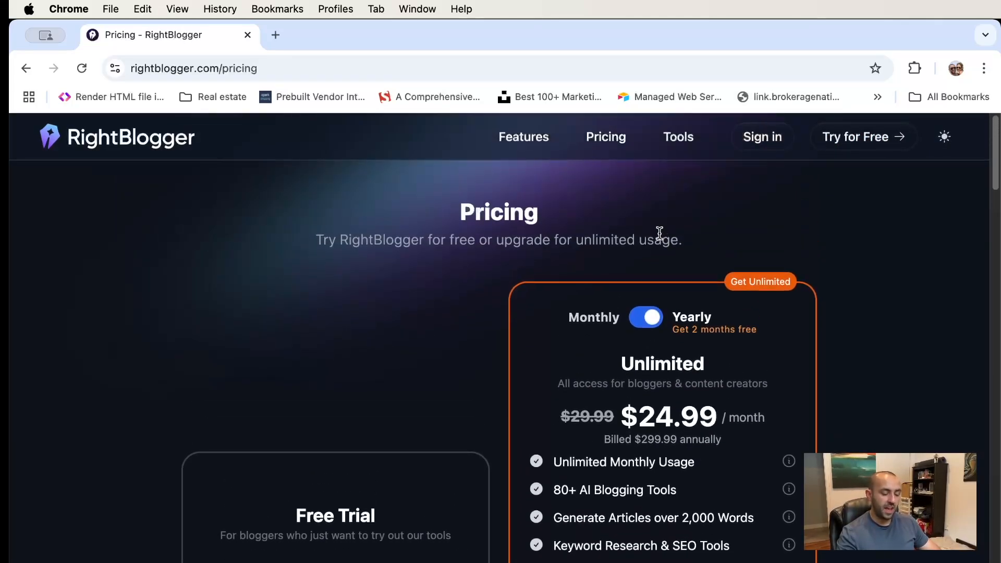
scroll(321, 337, down, 5)
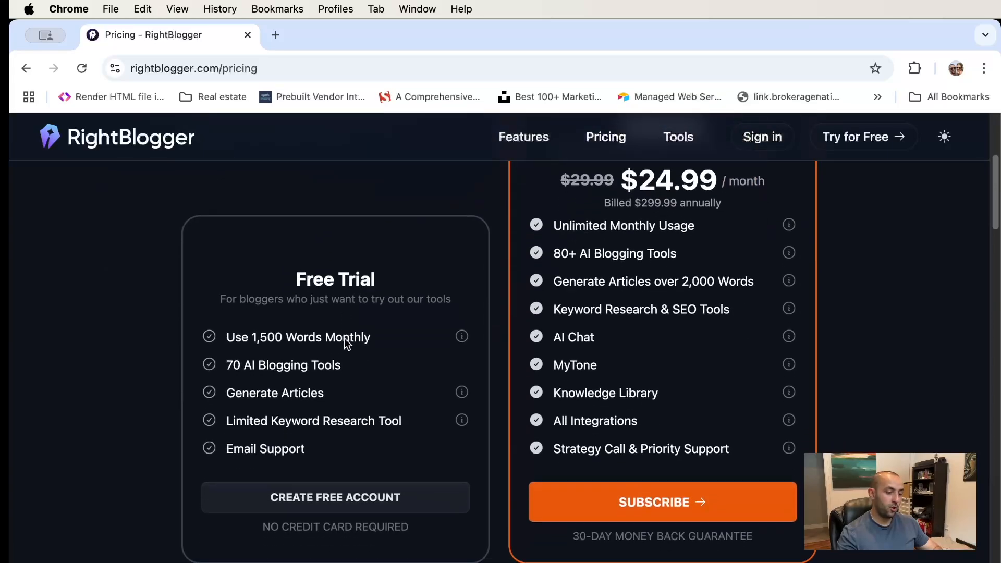
scroll(344, 338, up, 5)
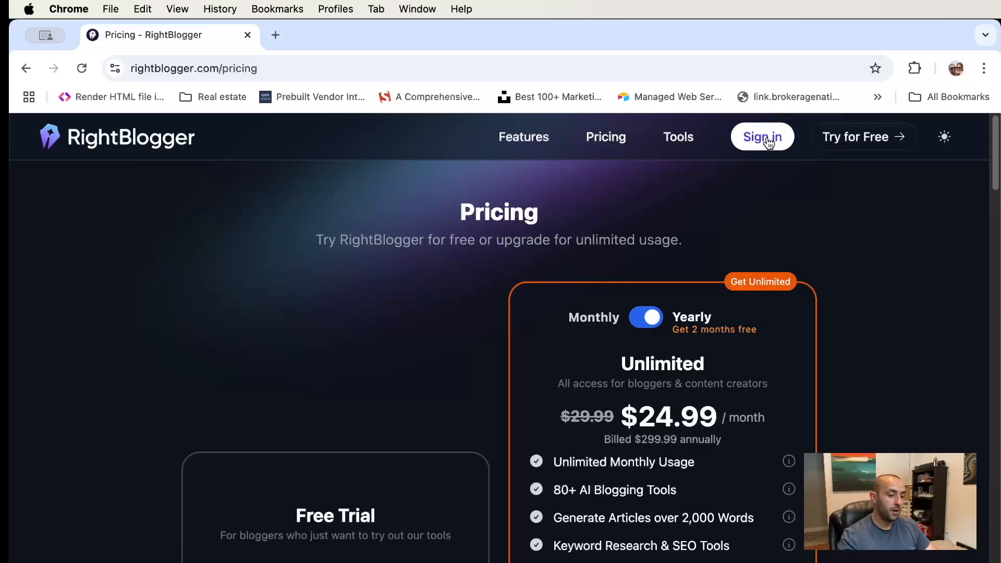
Sign in to RightBlogger with the Google account
click(768, 140)
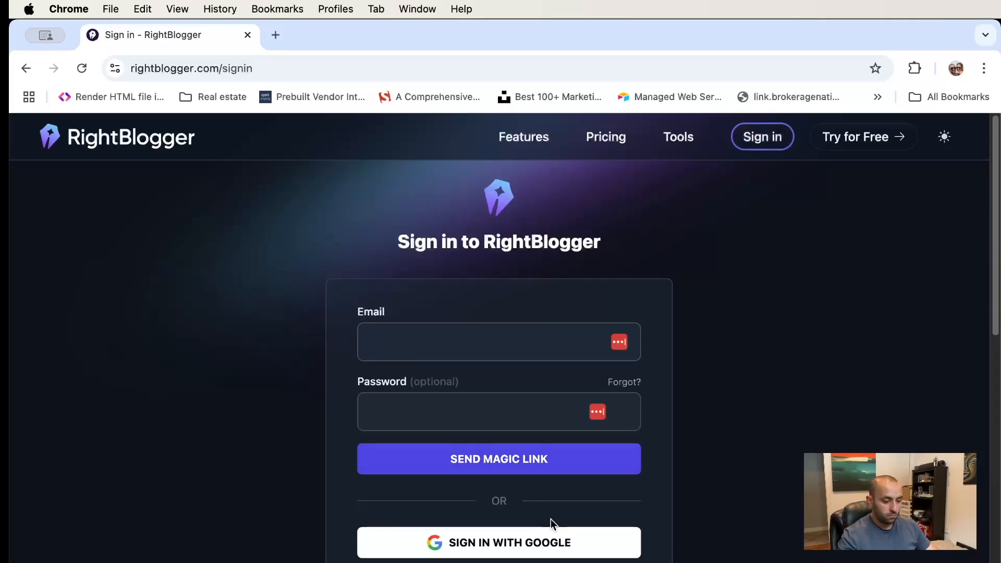
scroll(548, 511, down, 3)
click(514, 401)
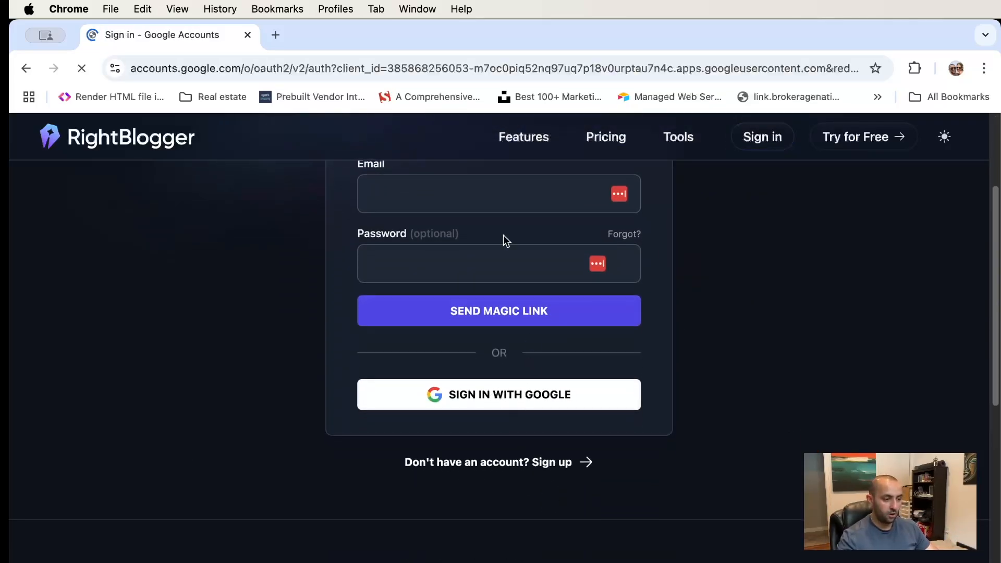
click(651, 265)
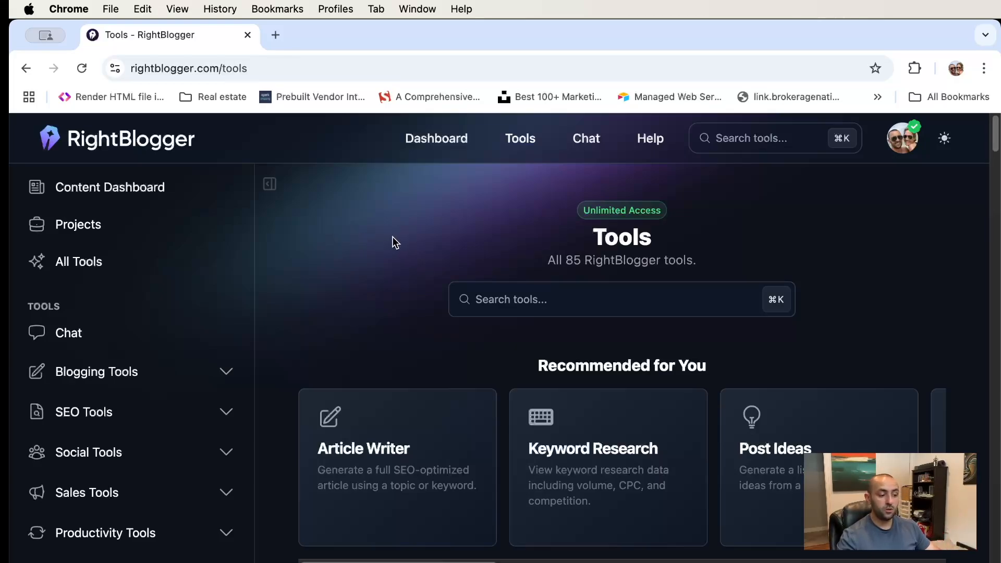
Look through the Blogging Tools and SEO Tools categories and the recommended tools, leaving only SEO Tools expanded
scroll(201, 281, down, 1)
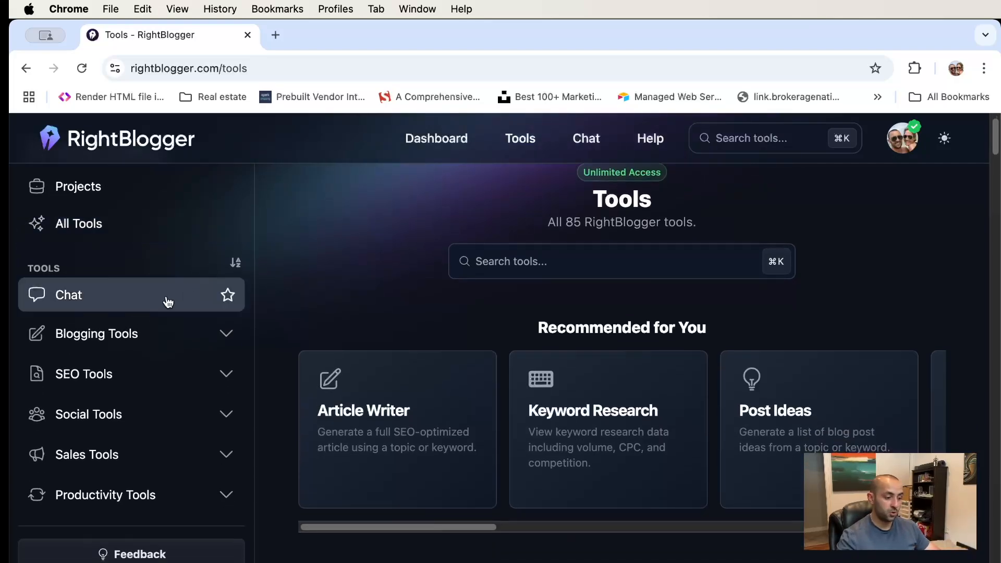
click(123, 336)
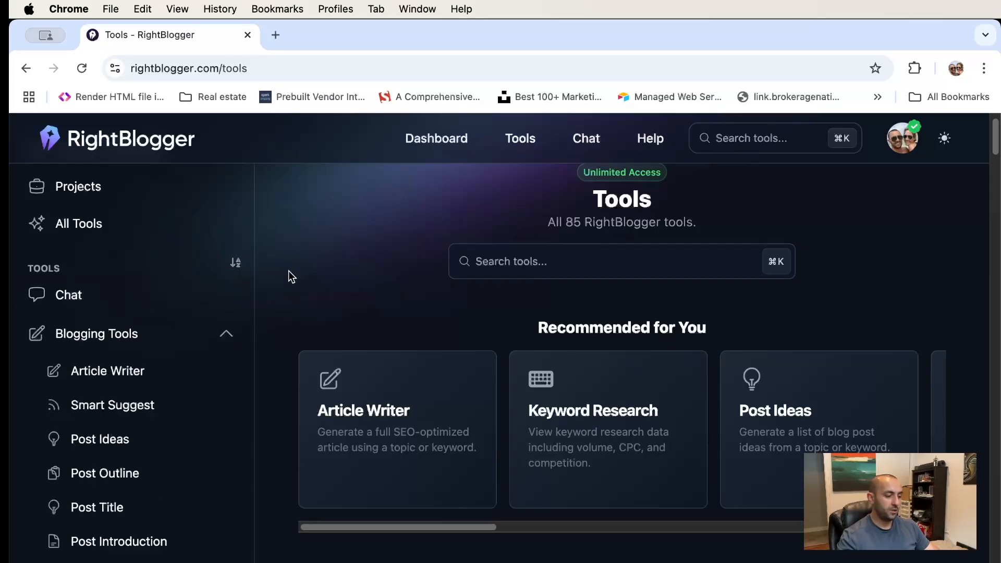
scroll(312, 271, down, 4)
click(160, 220)
scroll(308, 212, down, 1)
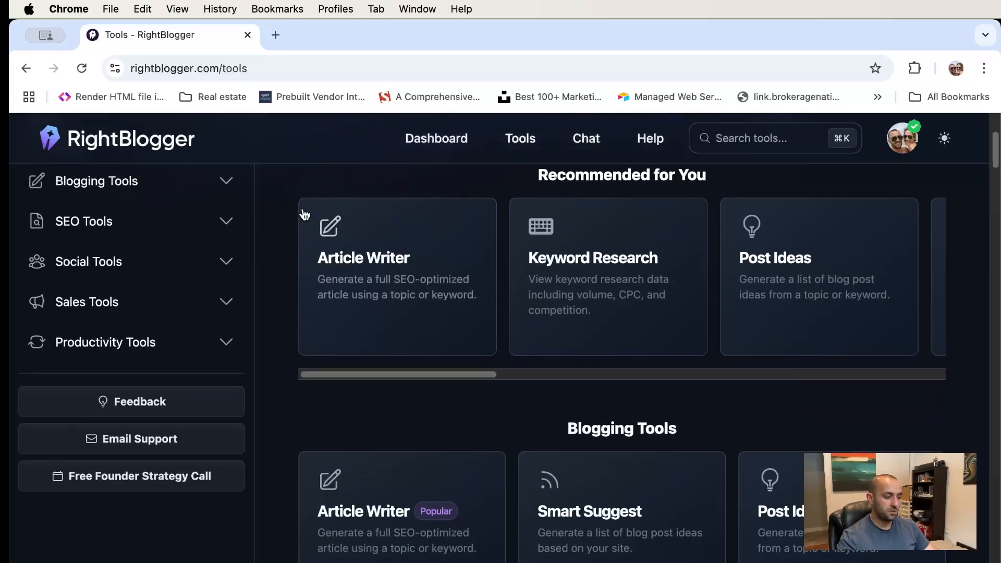
scroll(250, 271, up, 2)
click(192, 293)
scroll(326, 228, down, 3)
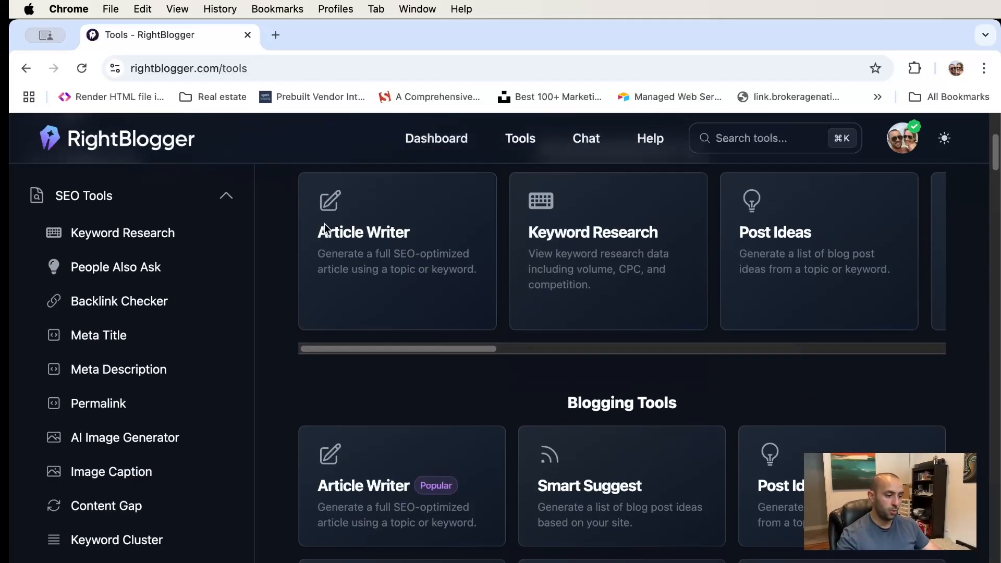
scroll(324, 227, up, 4)
drag(453, 510, 422, 505)
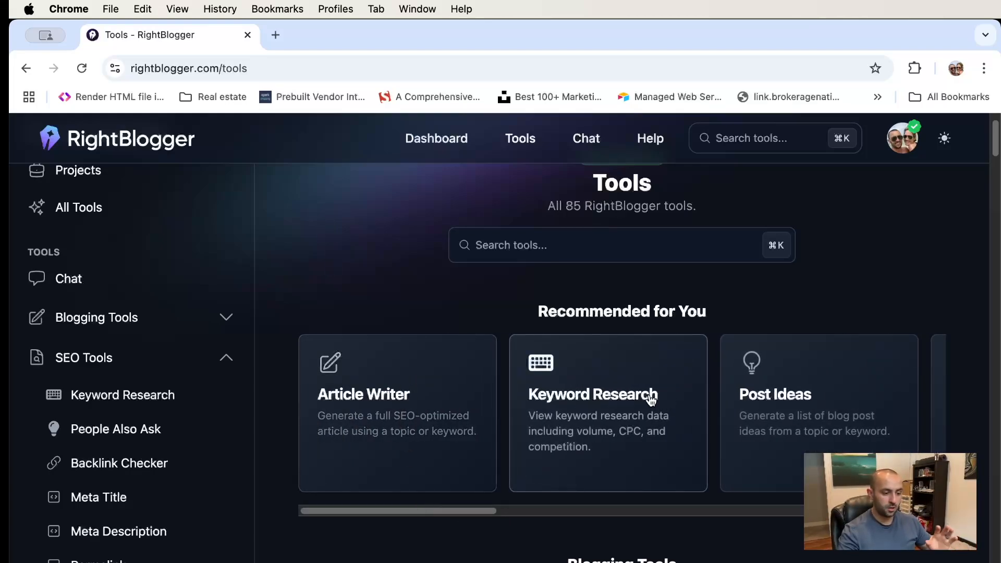
drag(431, 511, 411, 489)
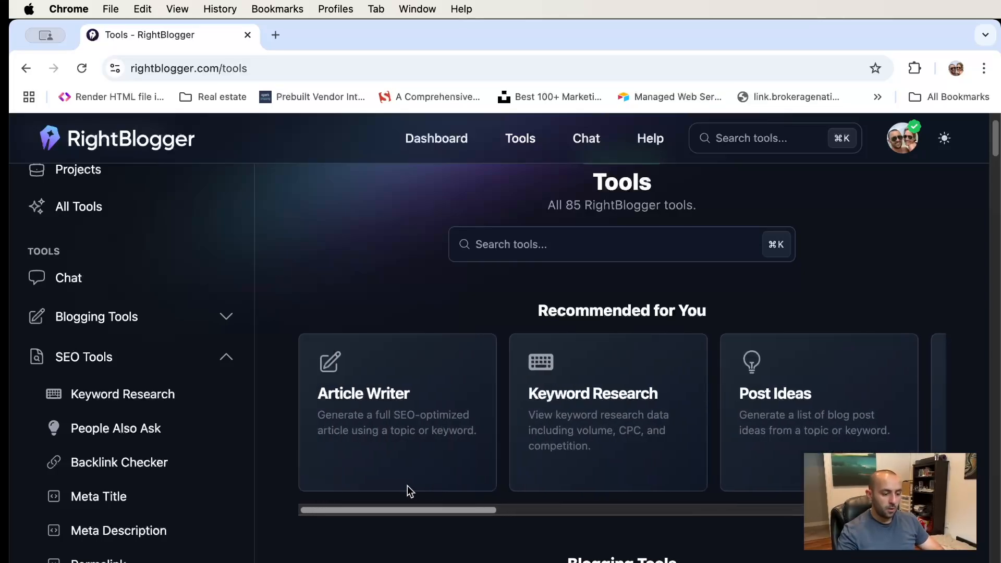
Run Keyword Research for "how to write a blog post with ai" with the country kept at United States
click(615, 394)
click(464, 314)
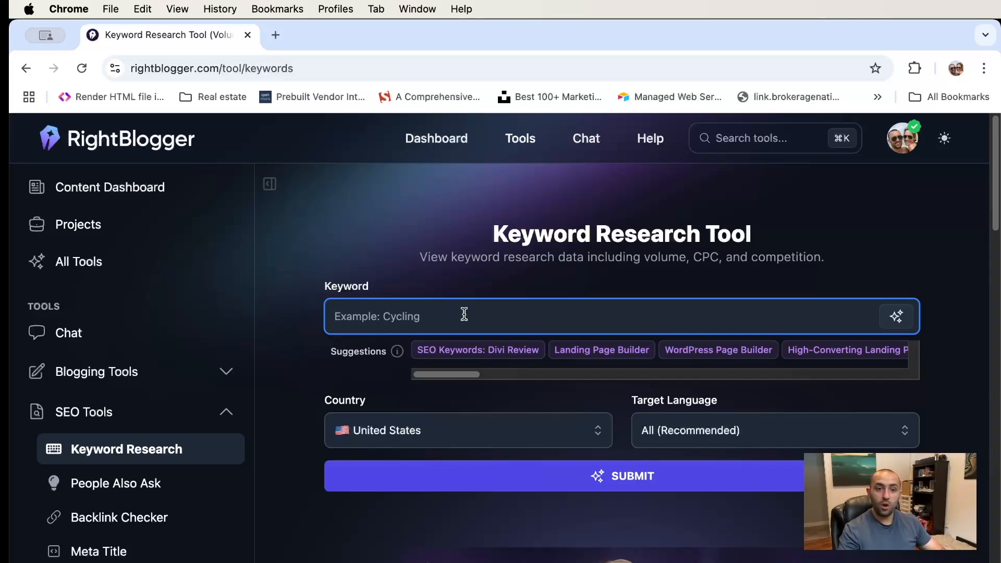
text(a)
key(BackSpace)
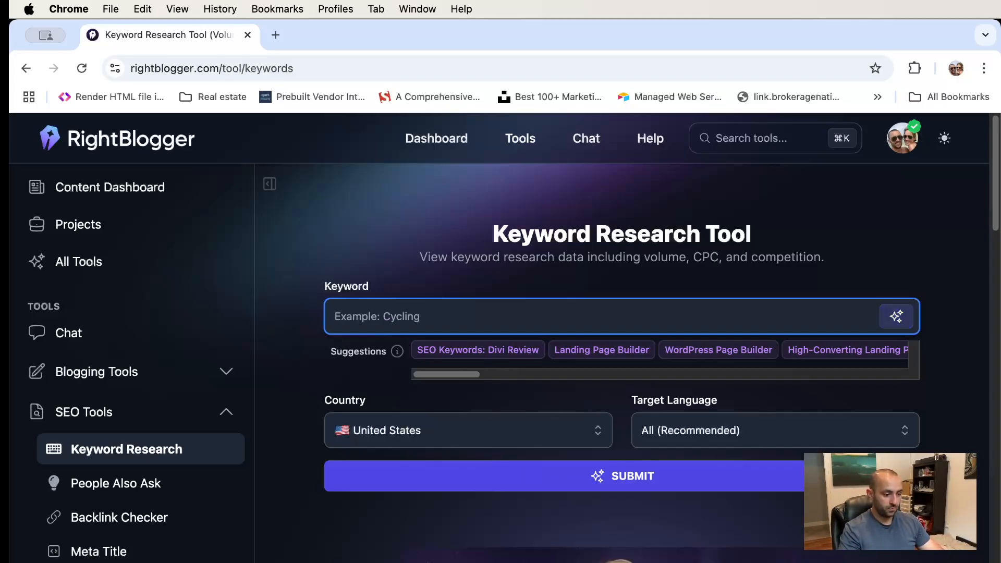
text(how to write a blog post with ai)
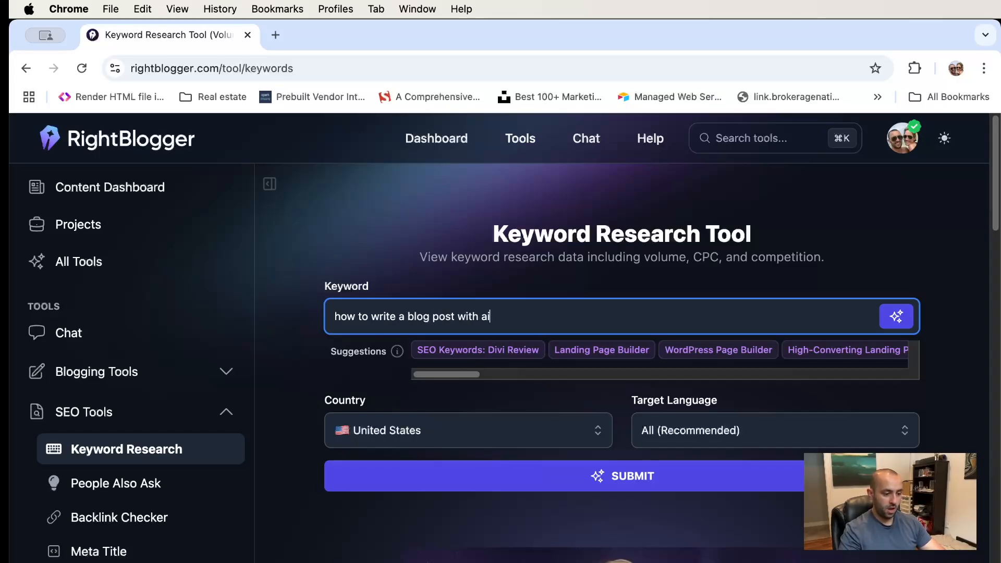
click(655, 481)
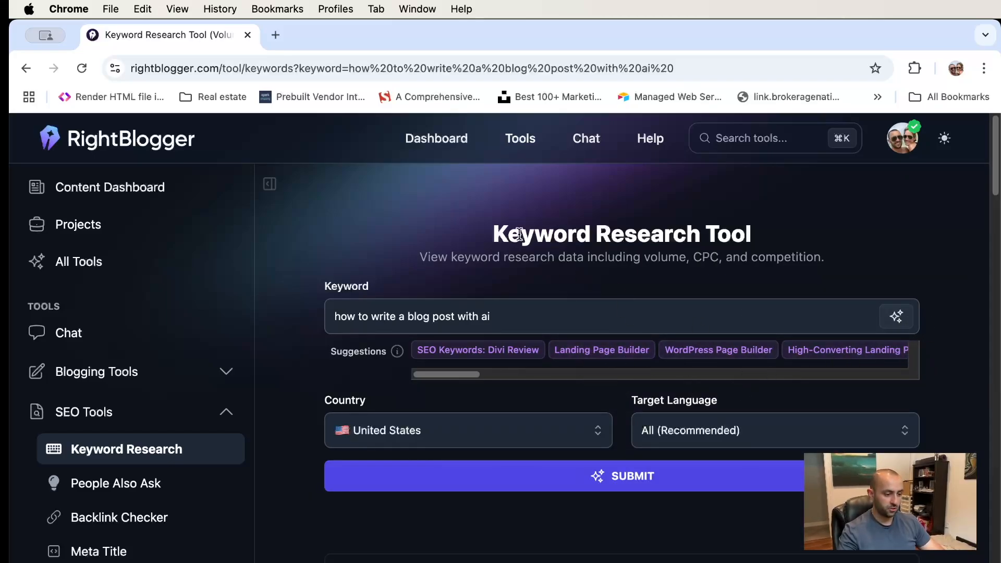
Examine the volume, competition and cost per click of the suggested keywords throughout the results table
scroll(651, 476, down, 7)
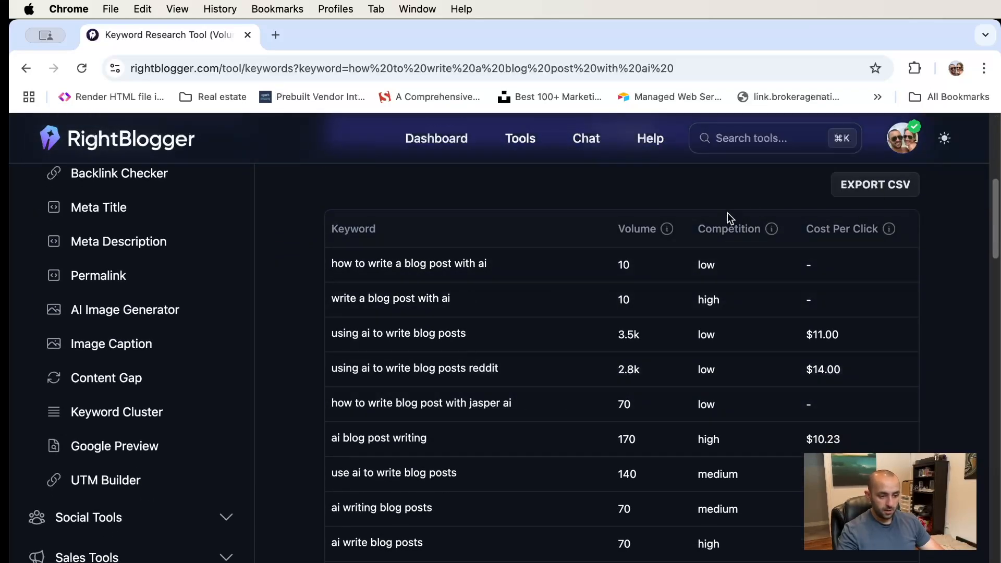
mouse_move(772, 229)
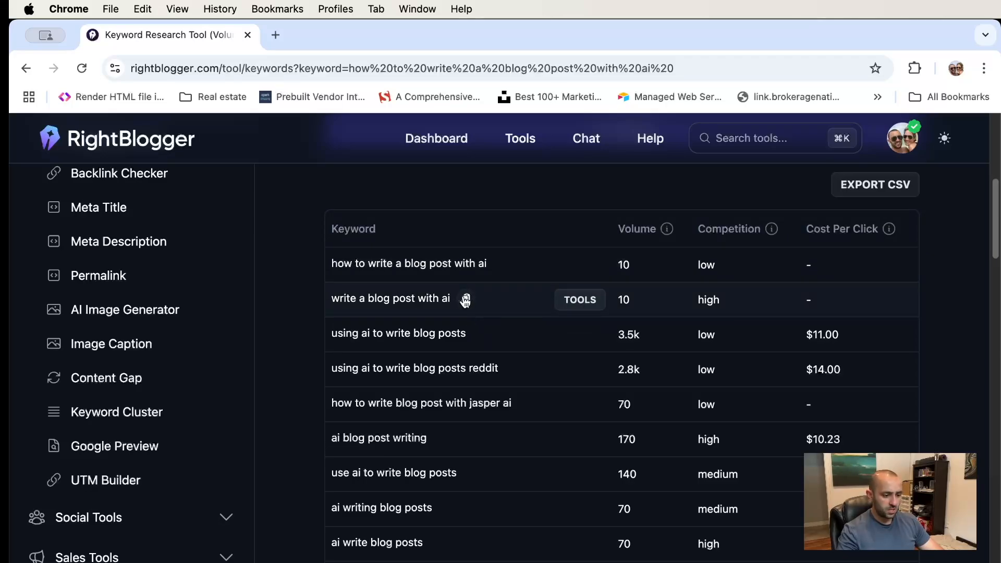
drag(645, 338, 603, 339)
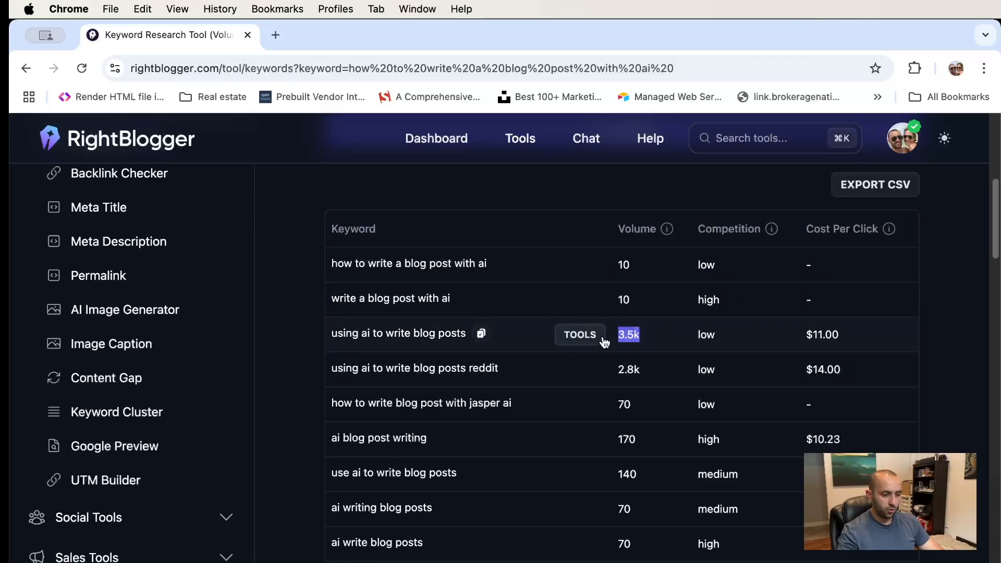
scroll(526, 363, down, 2)
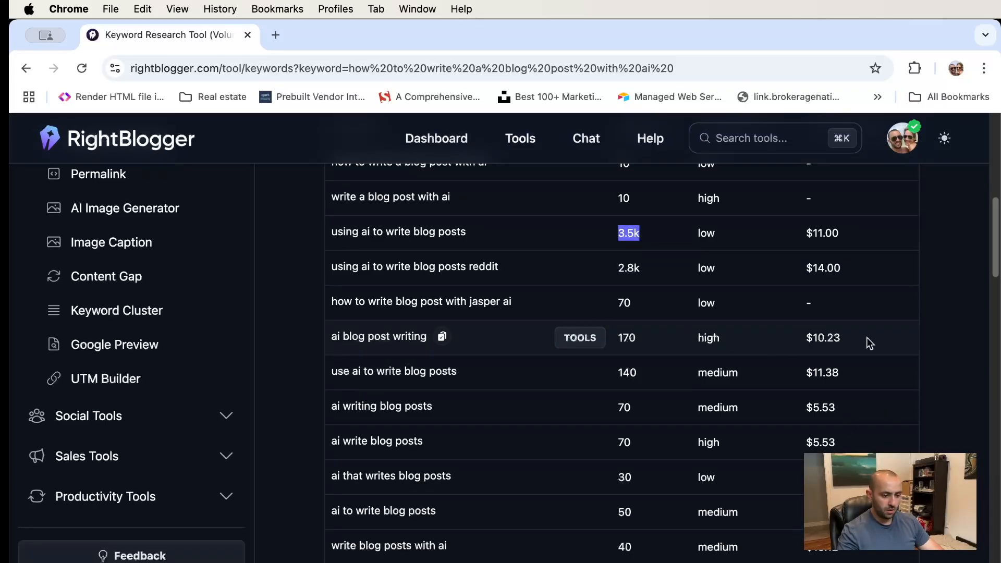
scroll(726, 427, down, 1)
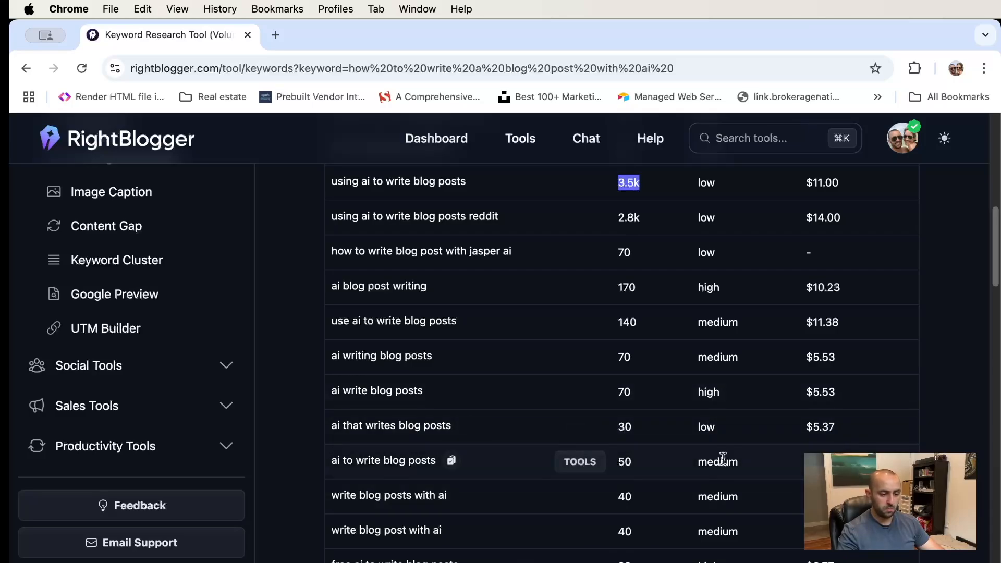
scroll(734, 417, down, 1)
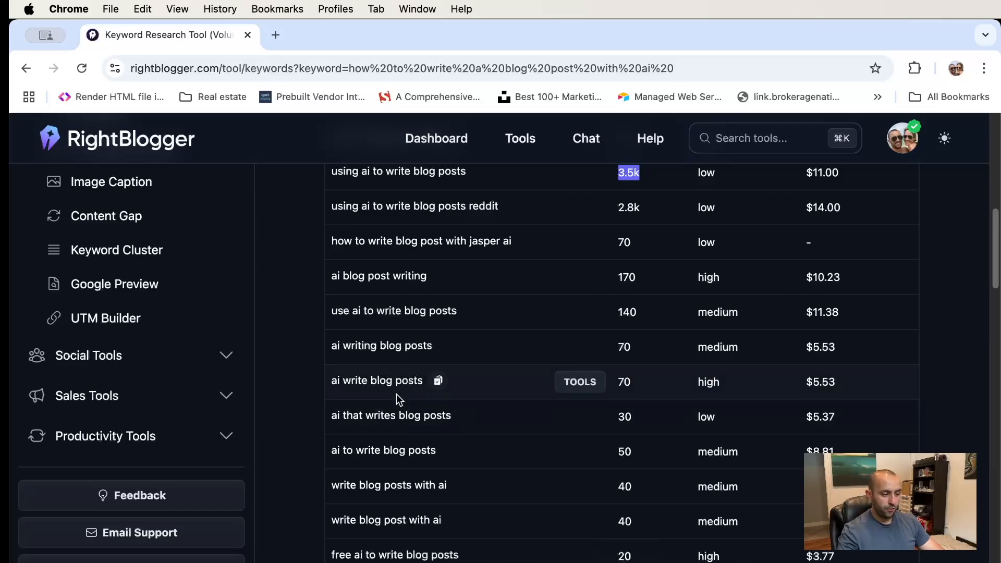
scroll(394, 380, down, 5)
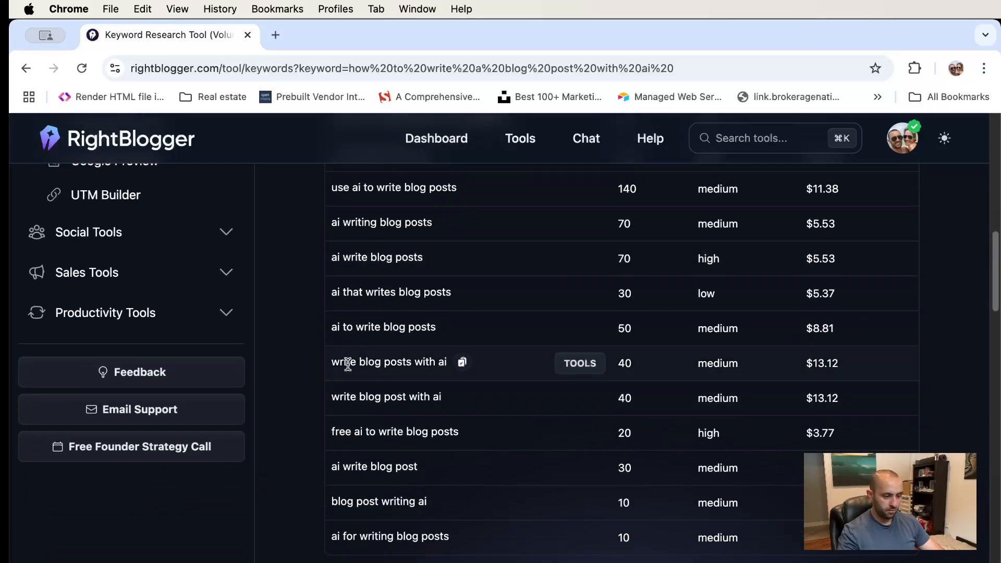
scroll(393, 380, down, 3)
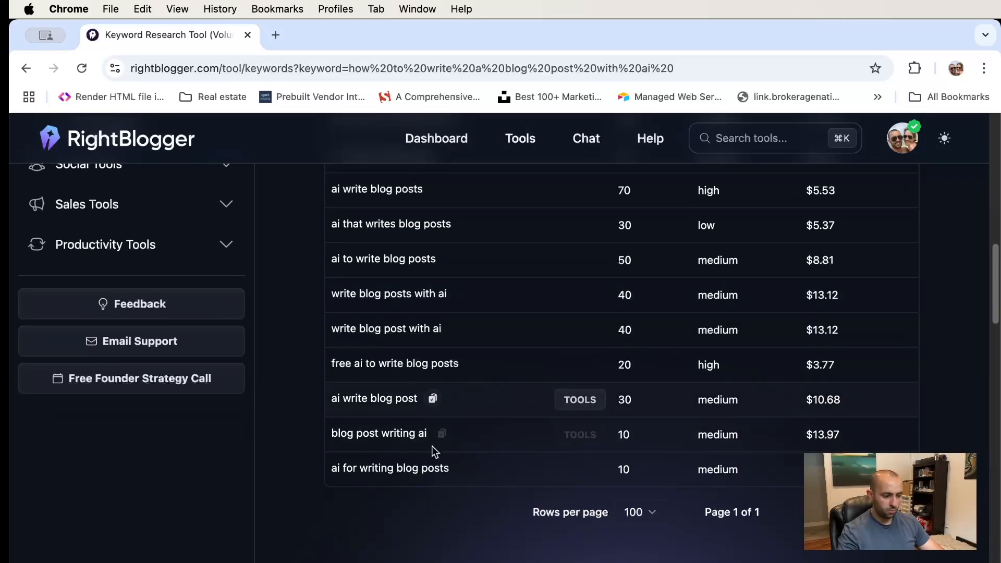
scroll(472, 441, up, 7)
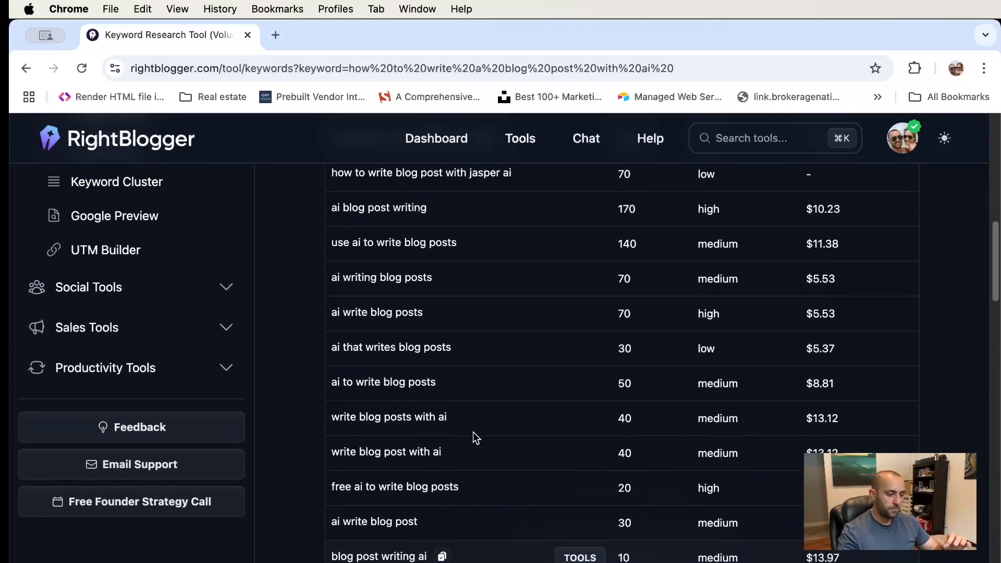
scroll(502, 386, up, 2)
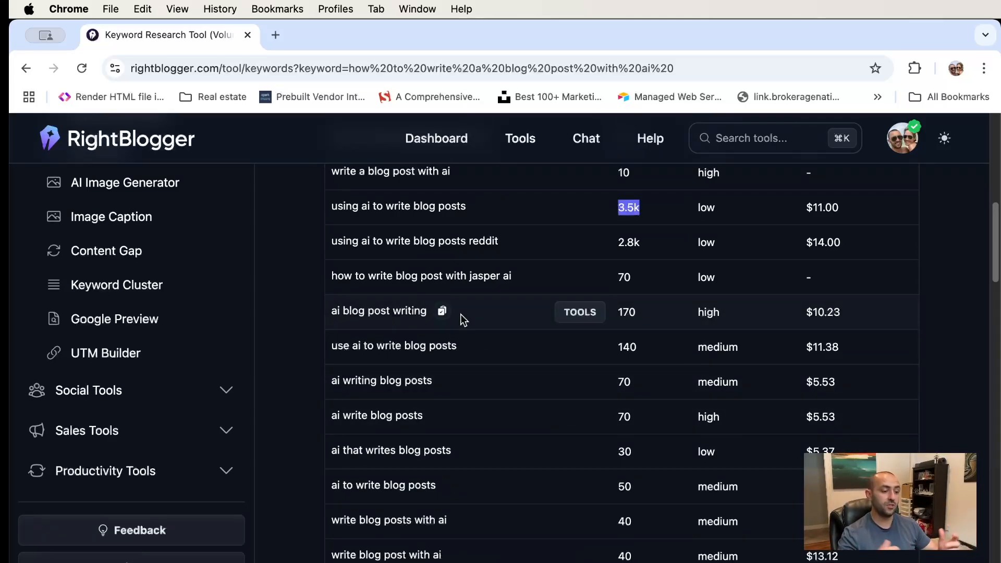
scroll(461, 315, up, 2)
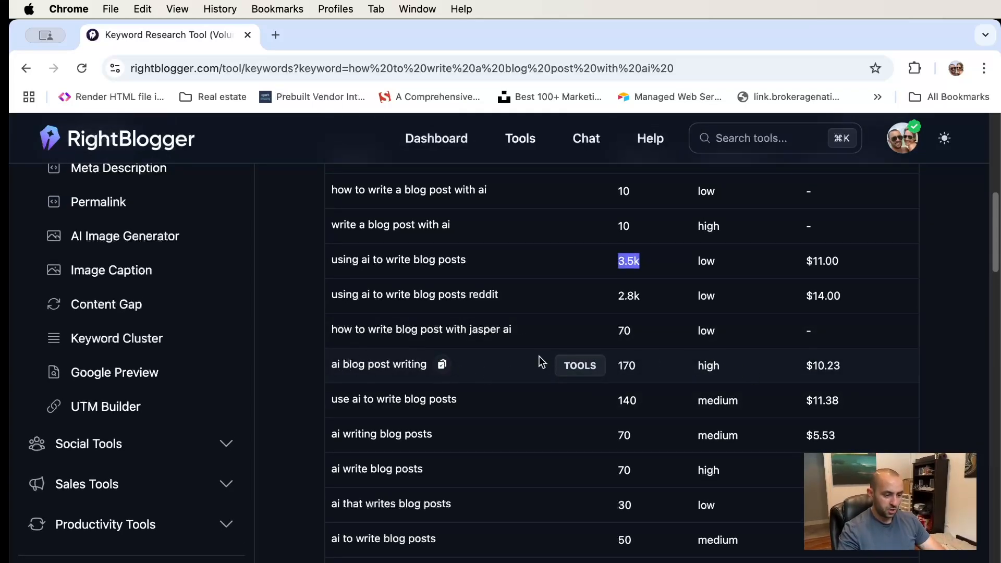
Copy the keyword "ai blog post writing" from the results and collapse the SEO Tools category
click(443, 365)
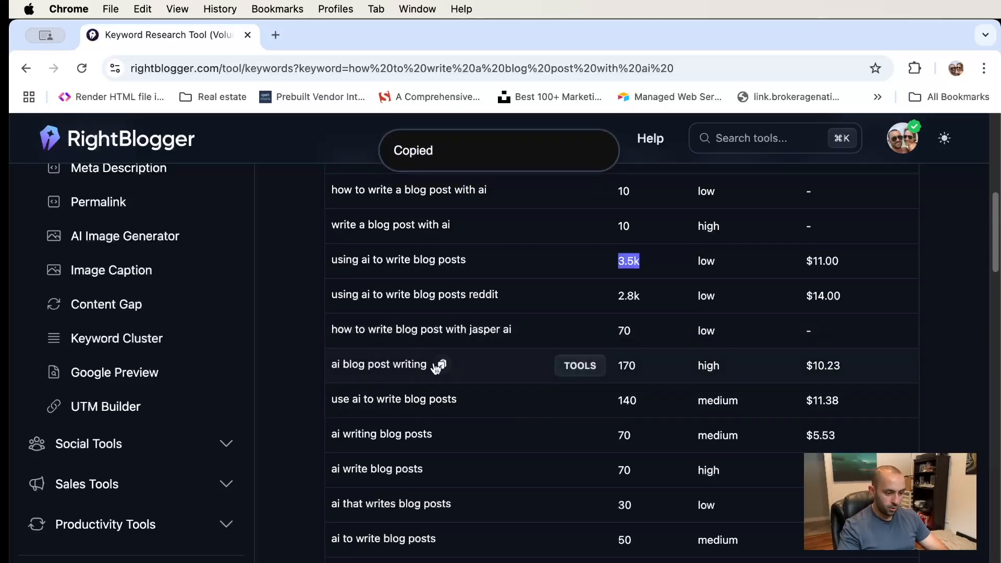
scroll(536, 309, up, 7)
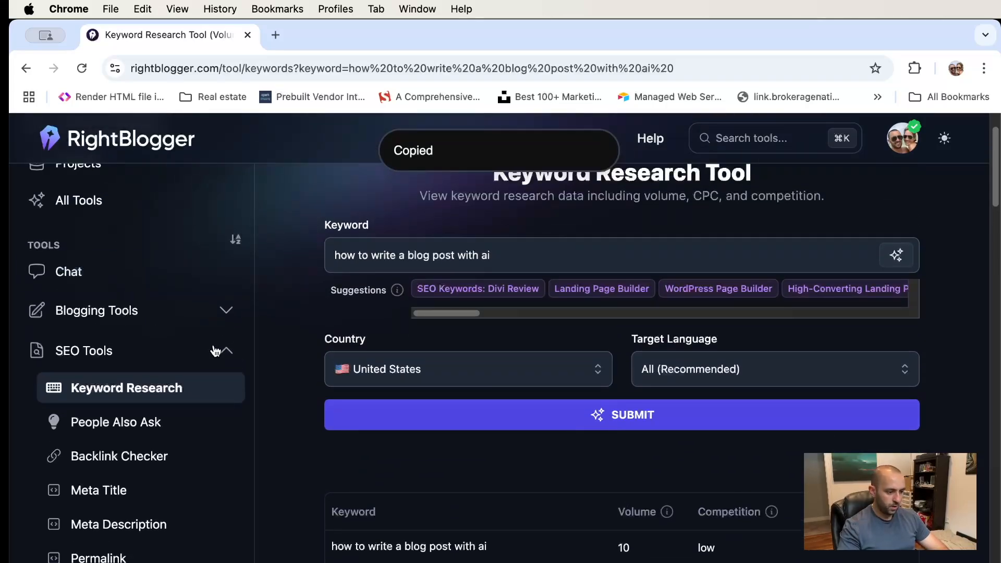
click(214, 350)
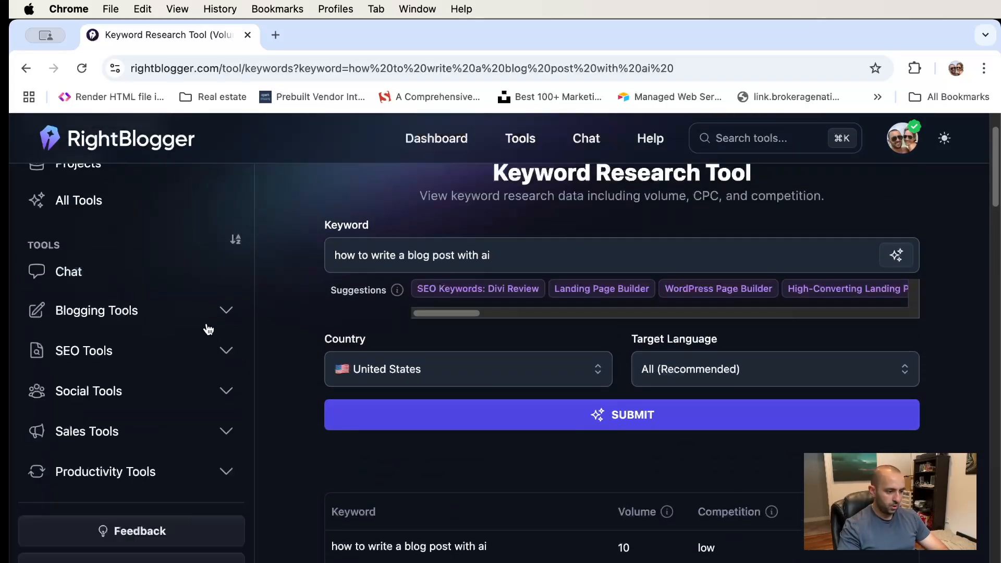
Generate blog post ideas for the keyword "ai blog post writing" with the Post Ideas tool, using the default tone and English (US)
click(212, 309)
scroll(204, 321, down, 2)
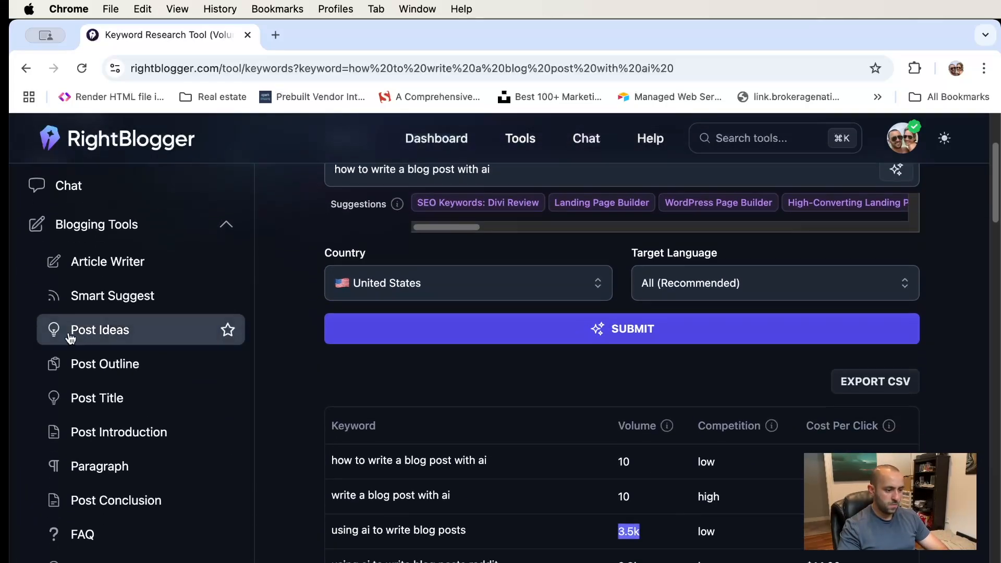
click(71, 334)
click(452, 307)
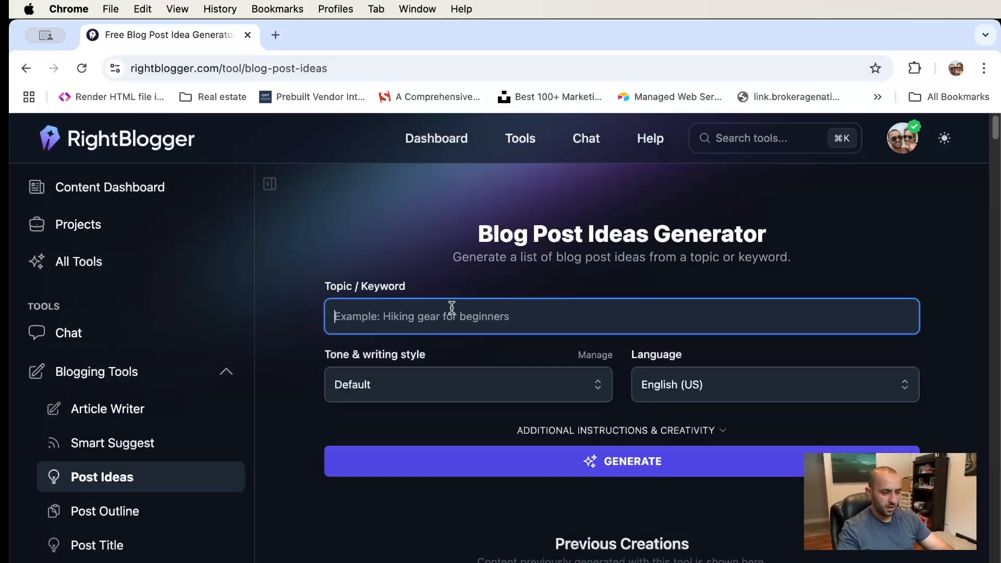
text(ai blog post writing)
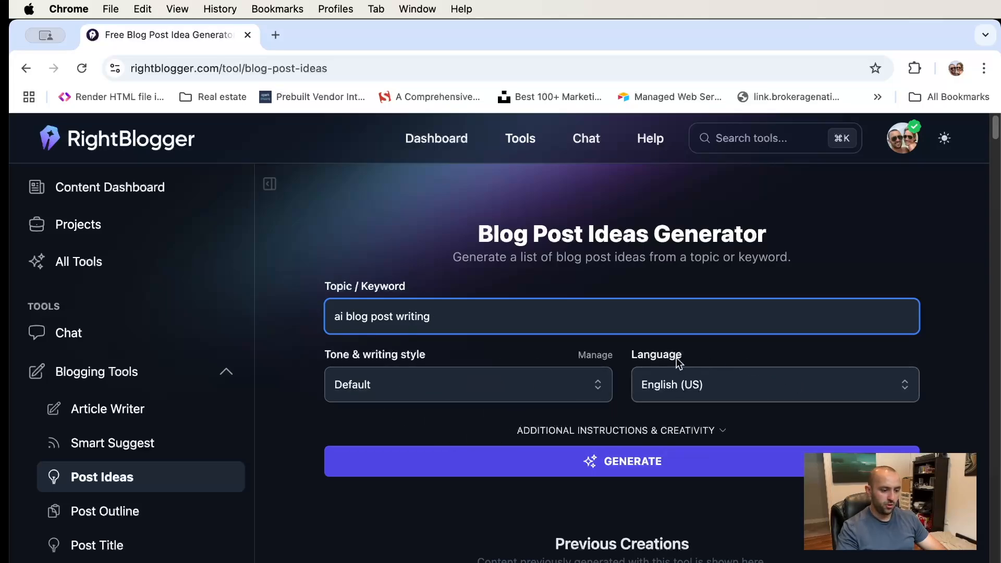
click(642, 468)
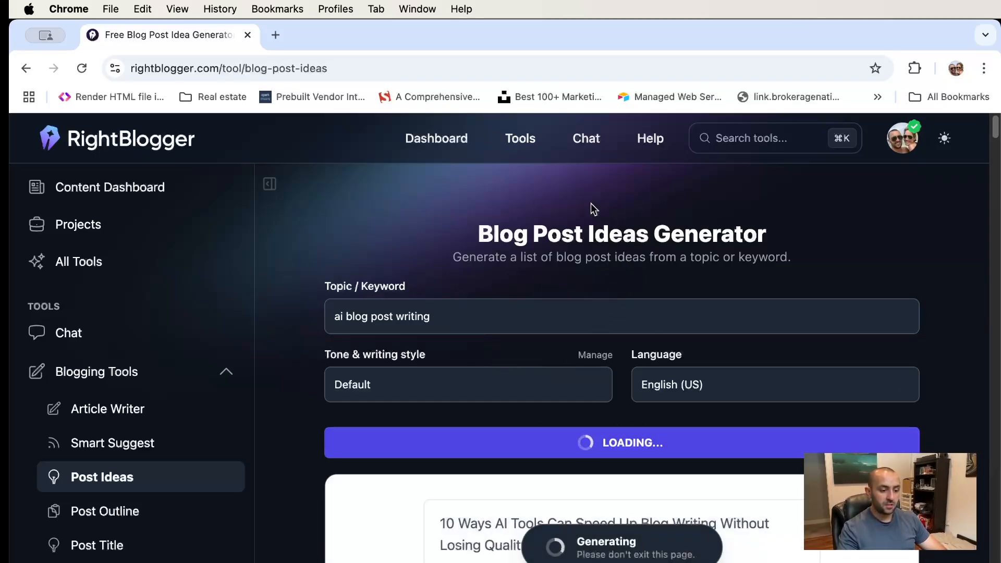
Read through the generated blog post ideas and compare their titles to pick one for the article
scroll(569, 267, down, 3)
scroll(564, 260, down, 3)
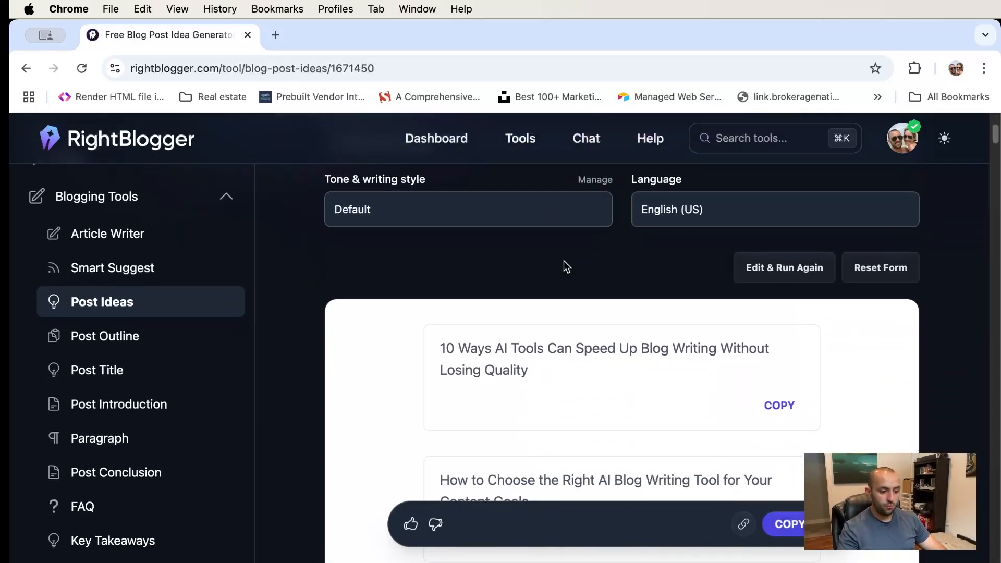
scroll(563, 260, up, 2)
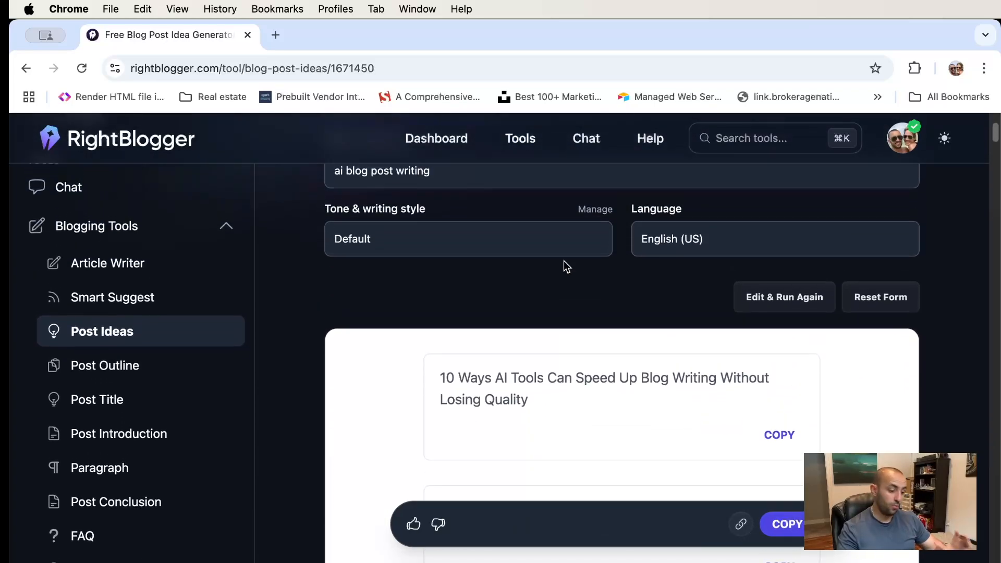
scroll(529, 292, down, 3)
scroll(527, 292, up, 7)
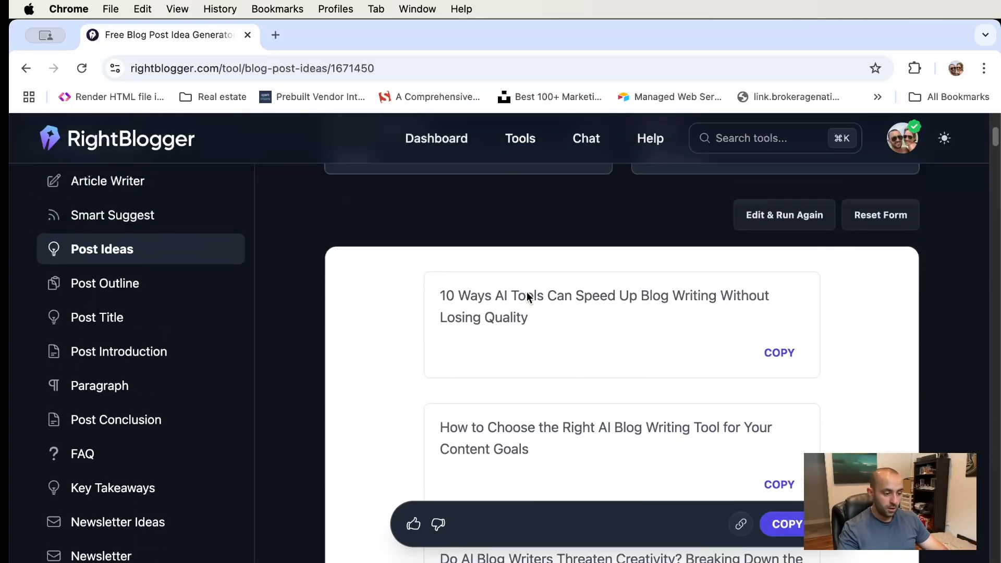
scroll(446, 284, down, 3)
scroll(451, 334, down, 5)
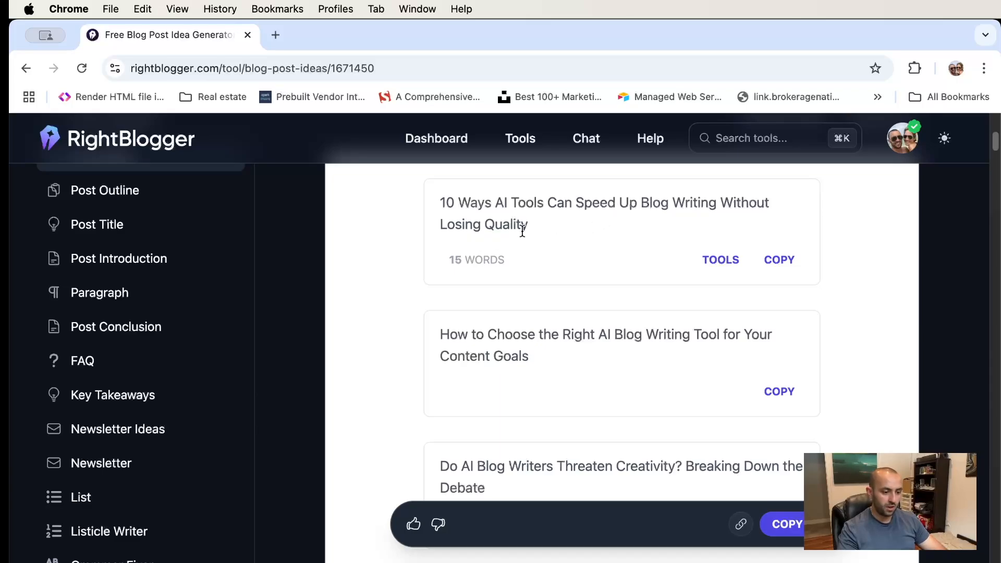
click(779, 263)
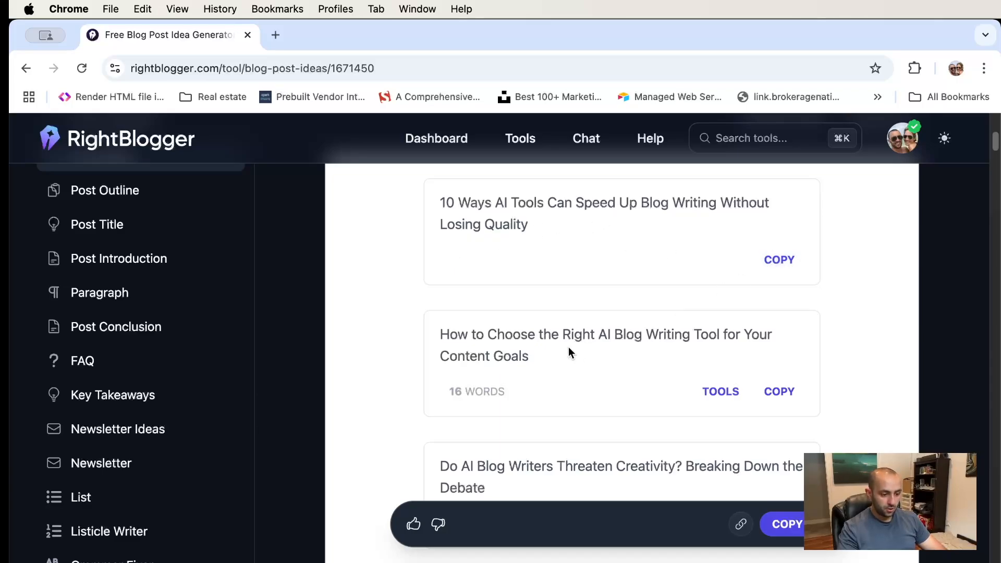
scroll(569, 348, down, 3)
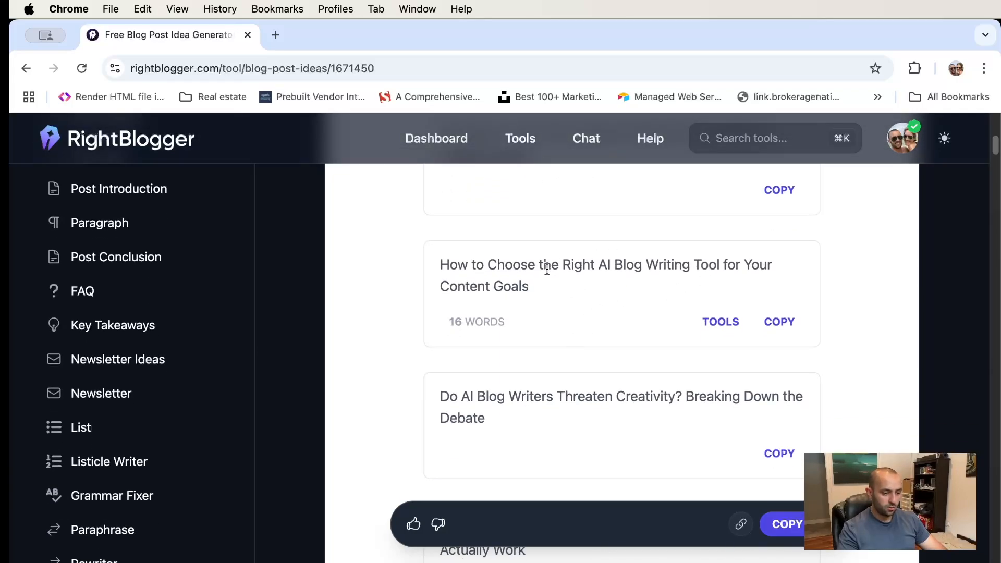
scroll(546, 268, down, 5)
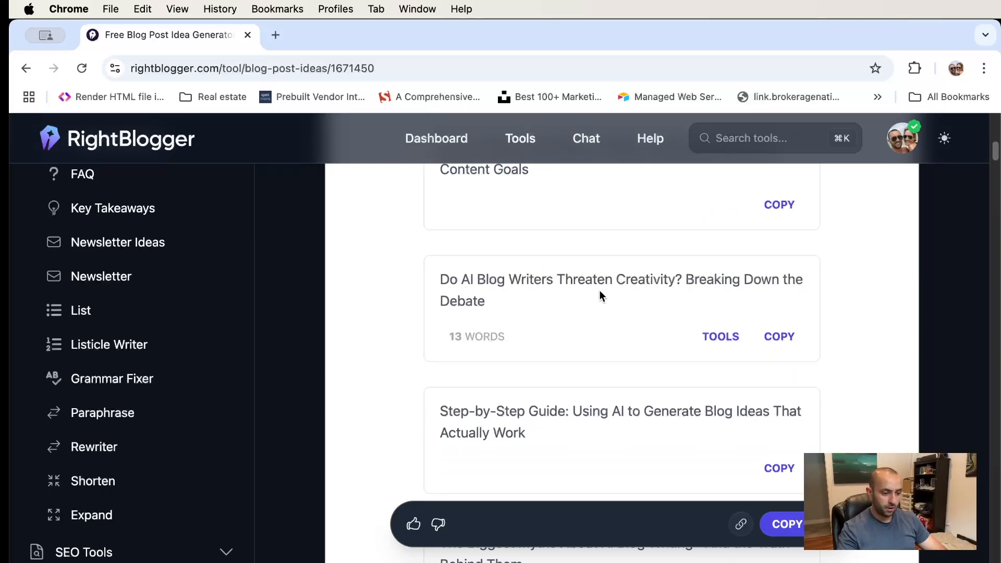
scroll(599, 290, down, 5)
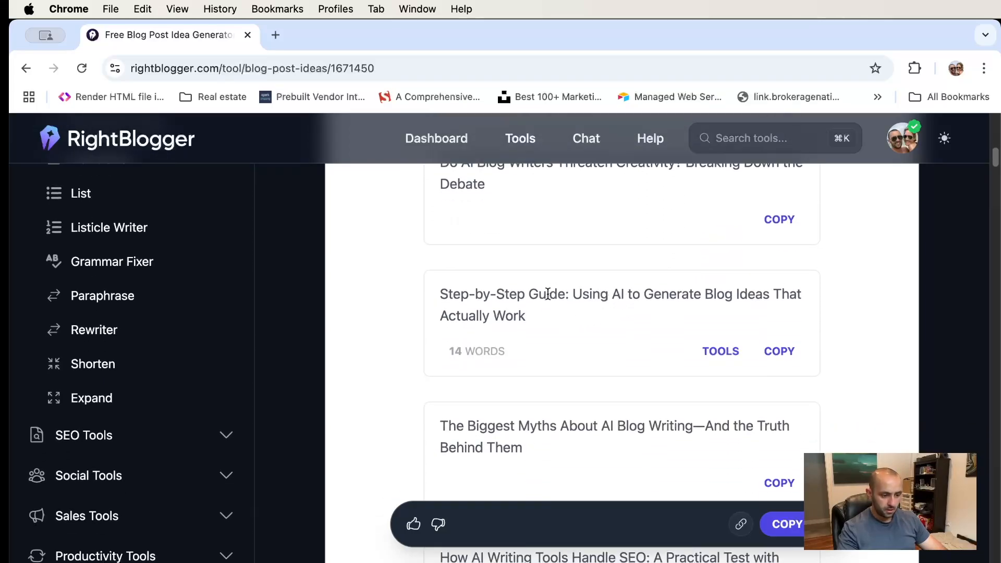
scroll(548, 293, up, 8)
scroll(548, 294, down, 2)
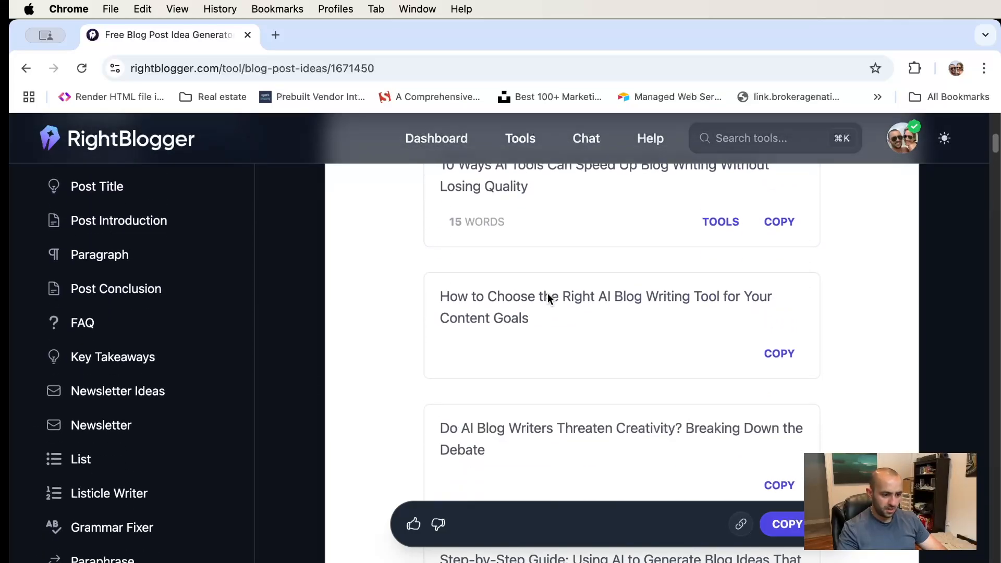
Copy the generated idea "How to Choose the Right AI Blog Writing Tool for Your Content Goals"
click(783, 355)
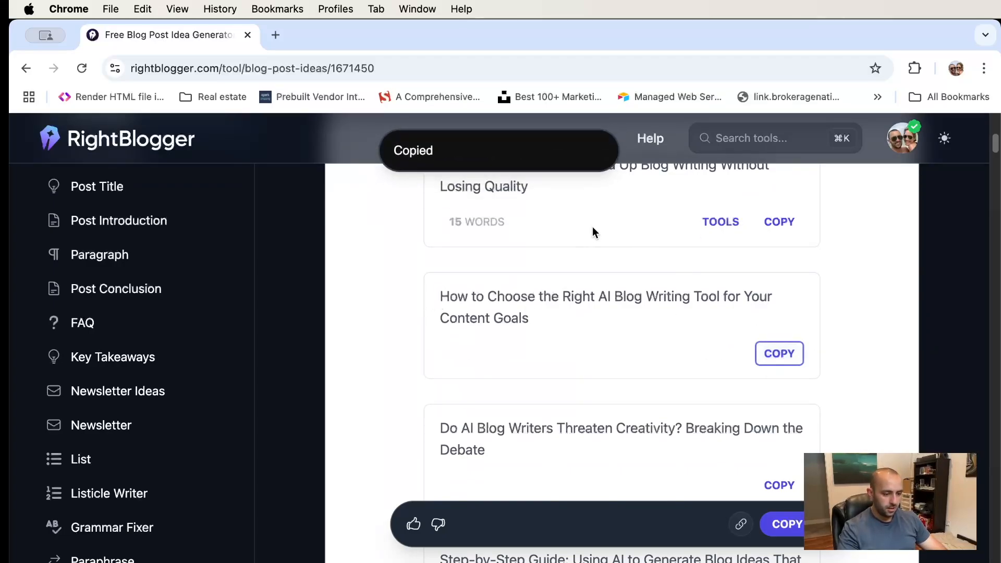
scroll(342, 262, up, 4)
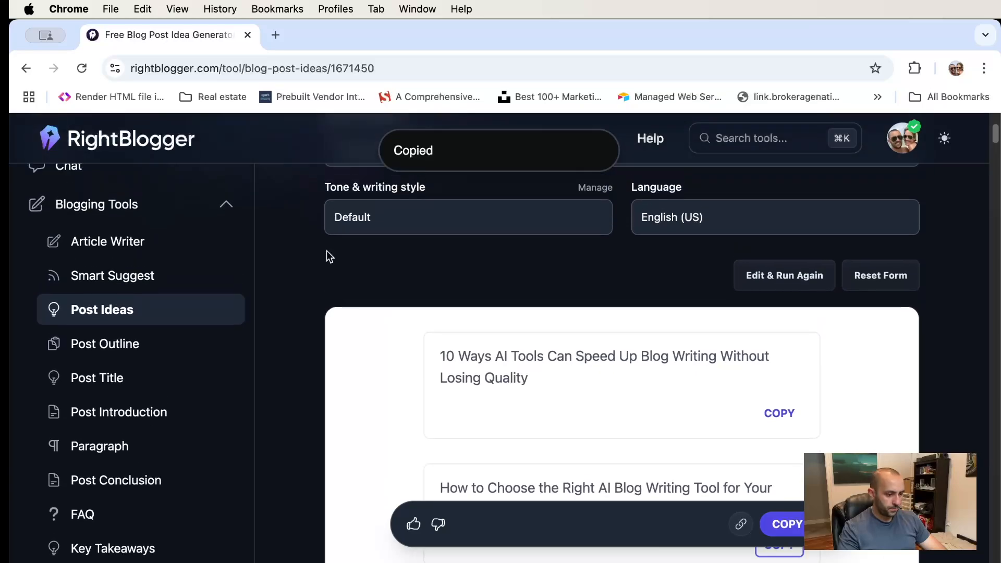
scroll(332, 252, down, 3)
click(791, 399)
scroll(543, 295, up, 5)
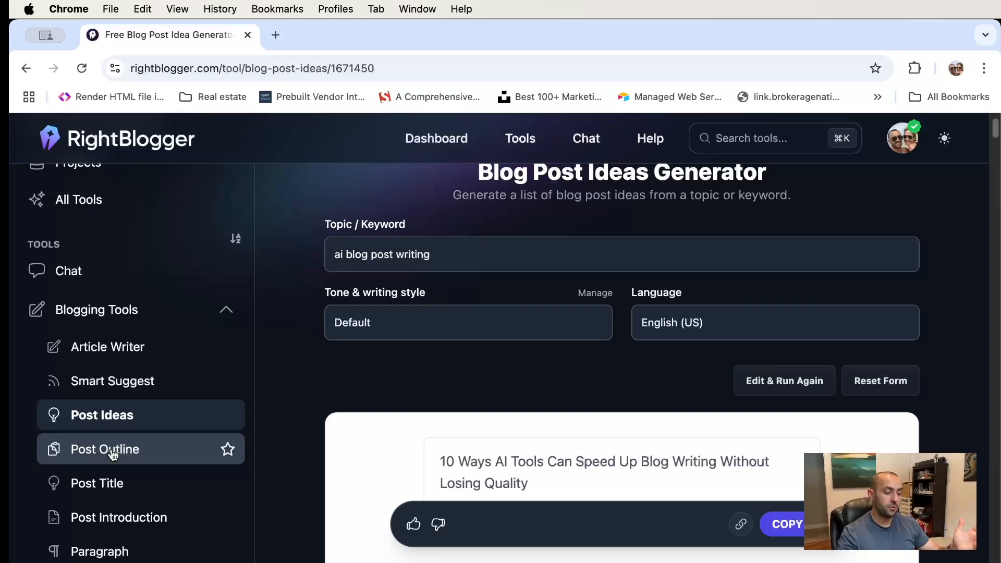
Open the Article Writer and enter "How to Choose the Right AI Blog Writing Tool for Your Content Goals" as the topic
click(127, 348)
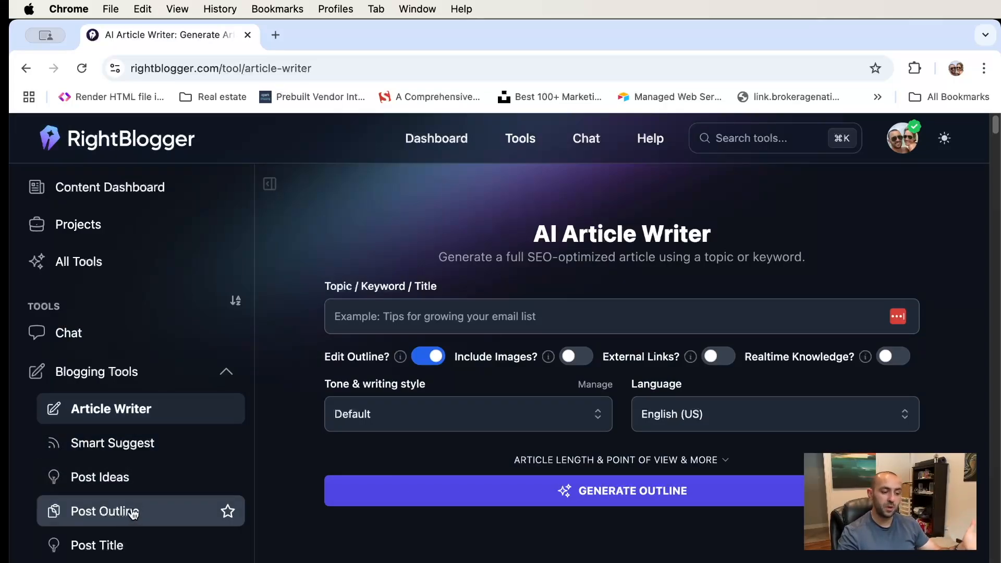
click(449, 318)
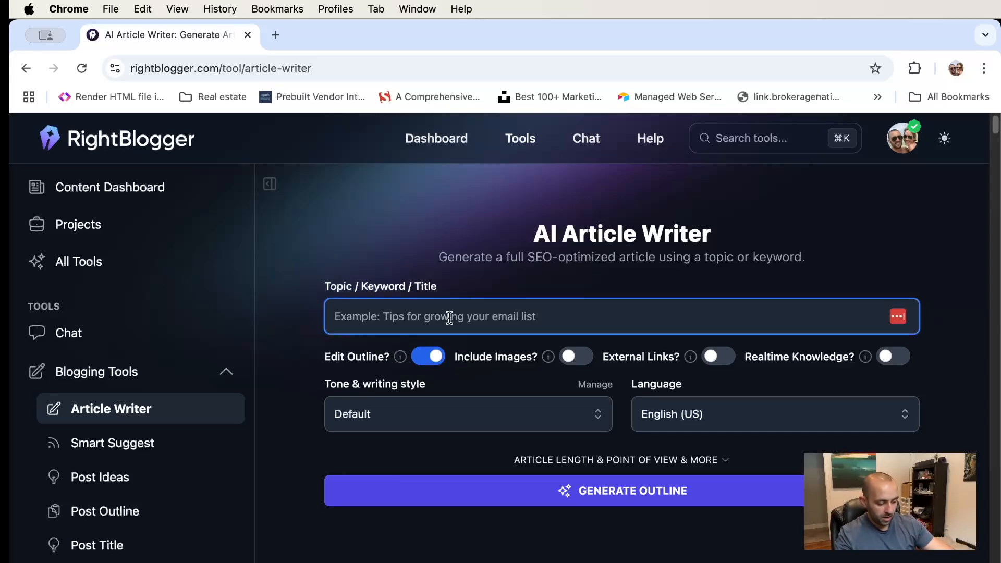
key(super+v)
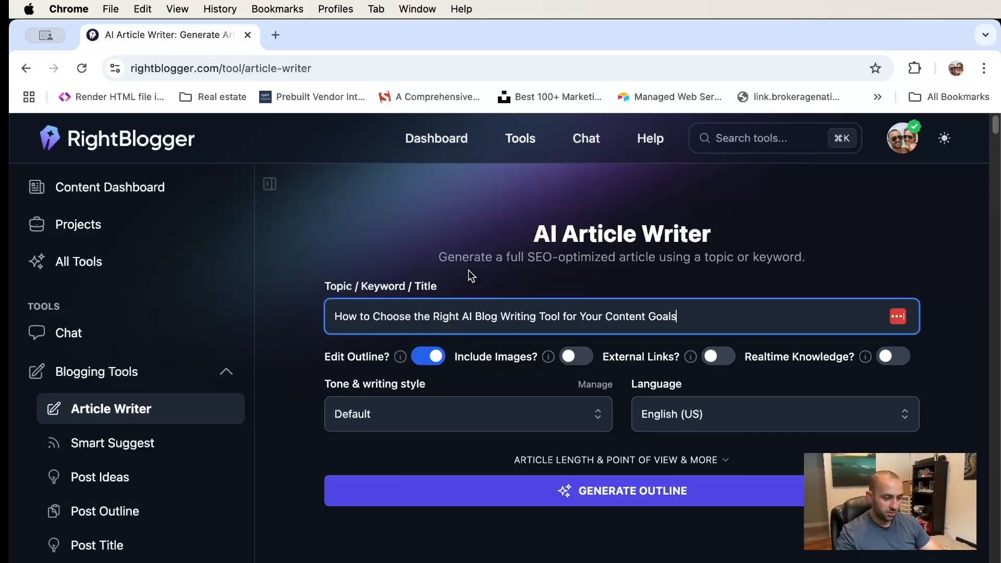
Expand the article length and point of view options, and enable Realtime Knowledge and External Links
scroll(468, 270, down, 2)
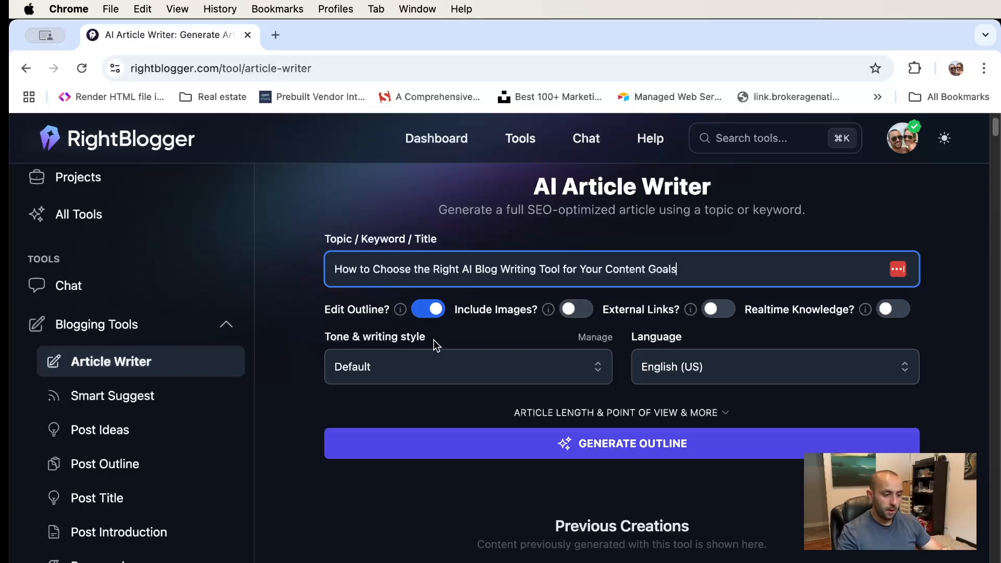
click(668, 413)
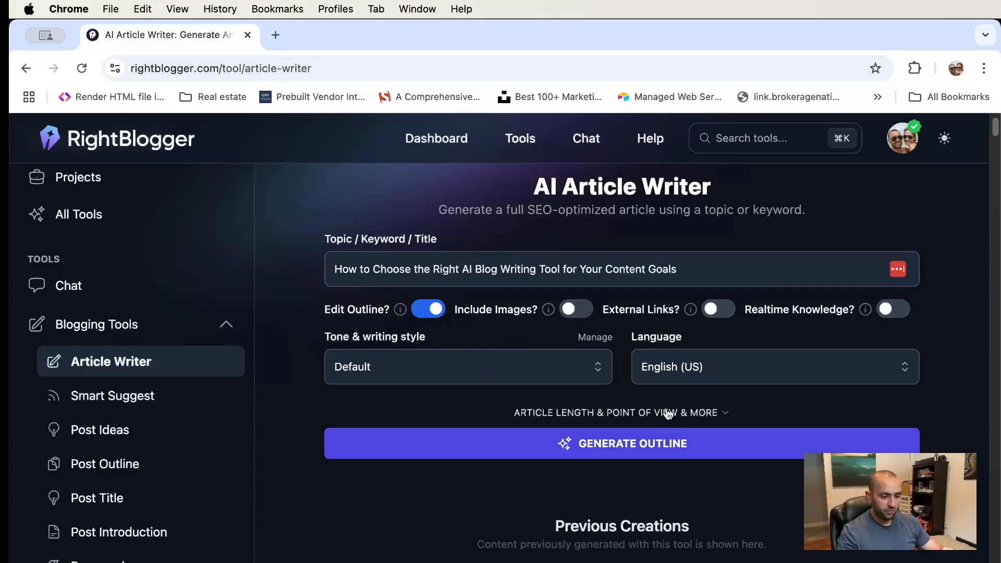
scroll(620, 313, down, 1)
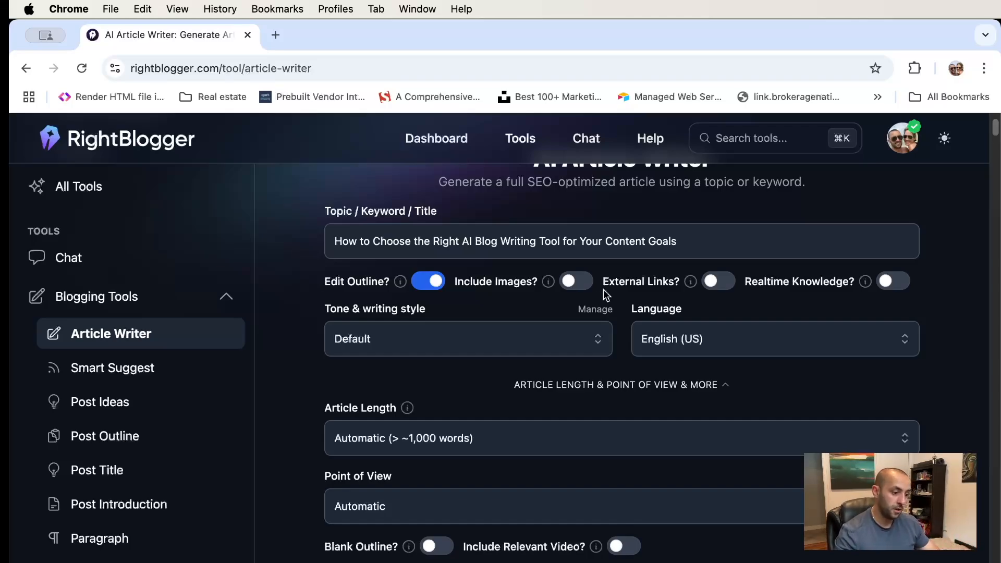
mouse_move(400, 282)
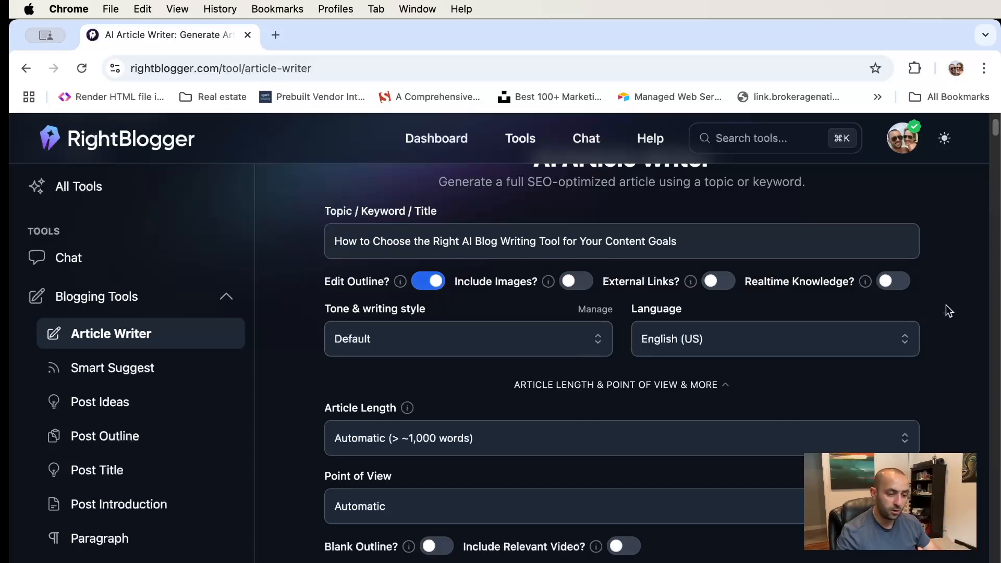
click(893, 284)
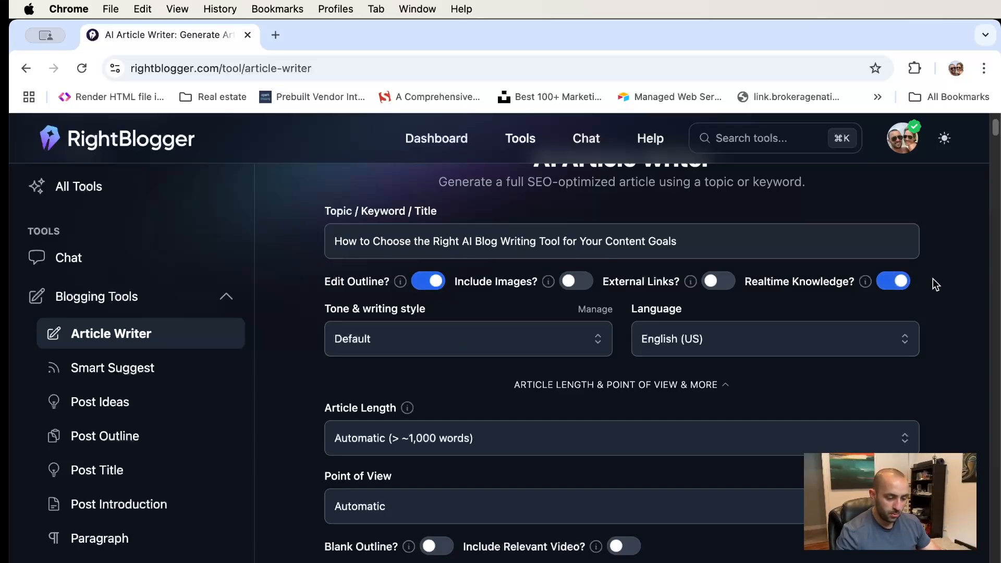
click(720, 286)
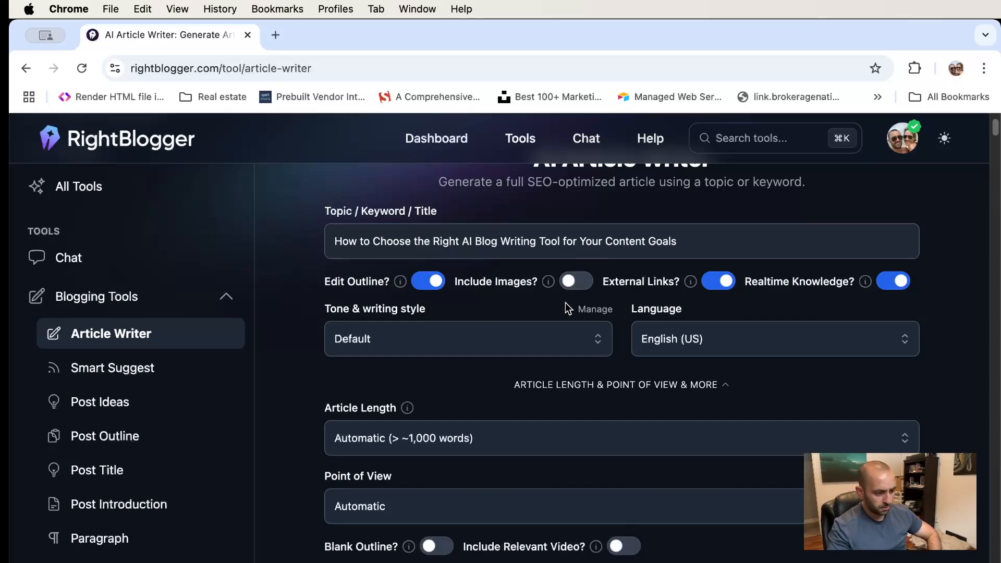
Look through the available tones and set the article's tone and writing style to Direct
click(512, 339)
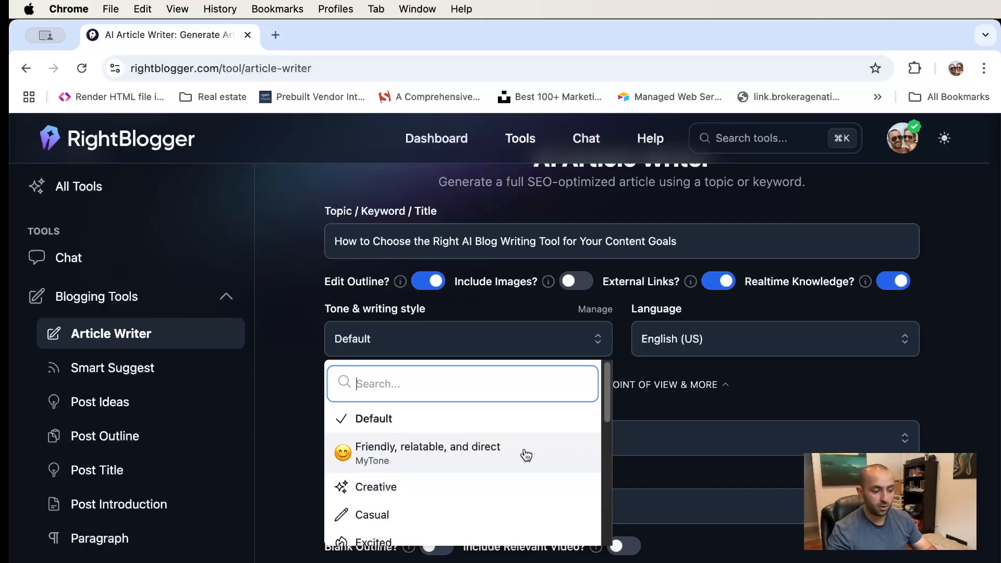
scroll(490, 451, down, 1)
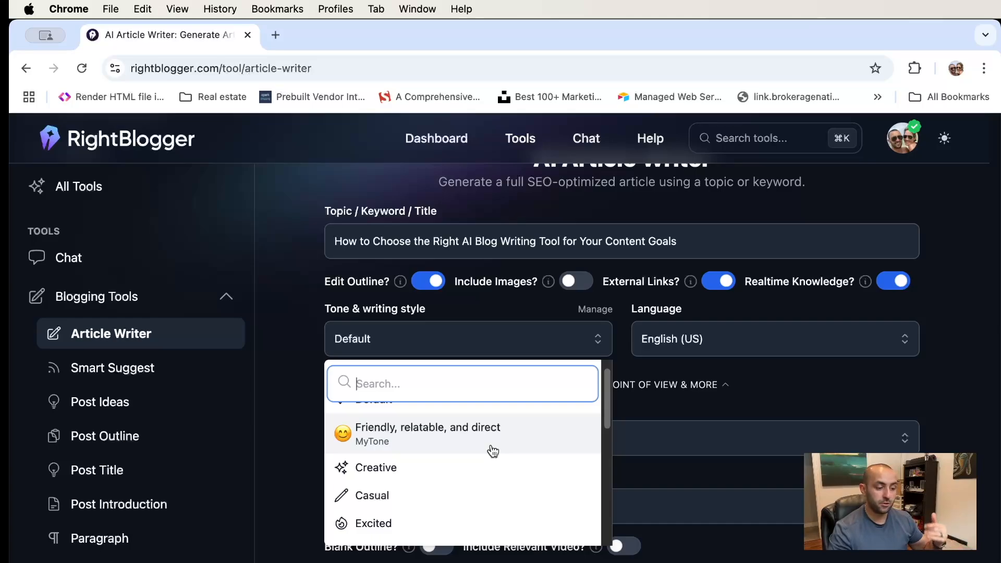
scroll(492, 452, down, 1)
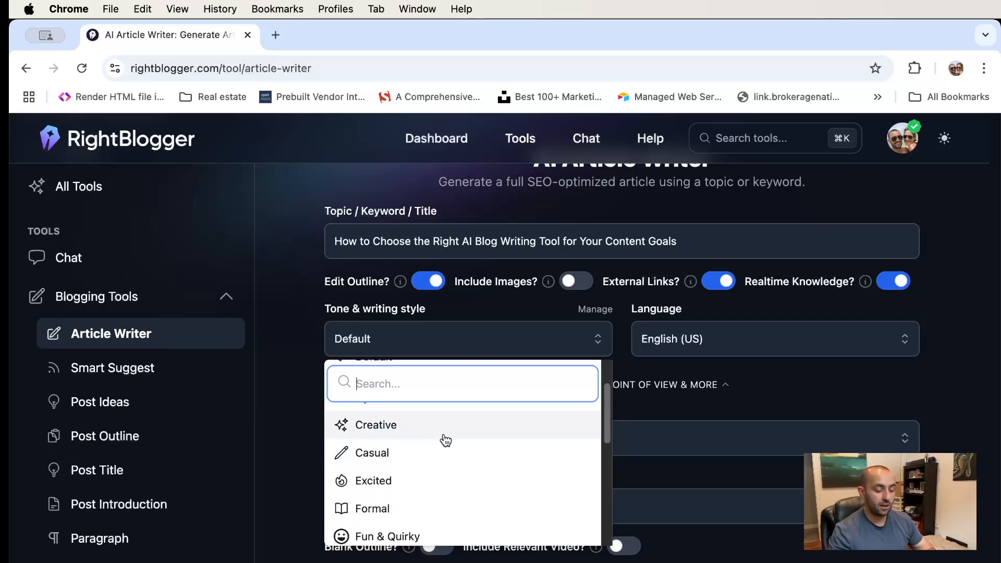
scroll(417, 464, down, 3)
scroll(441, 462, down, 10)
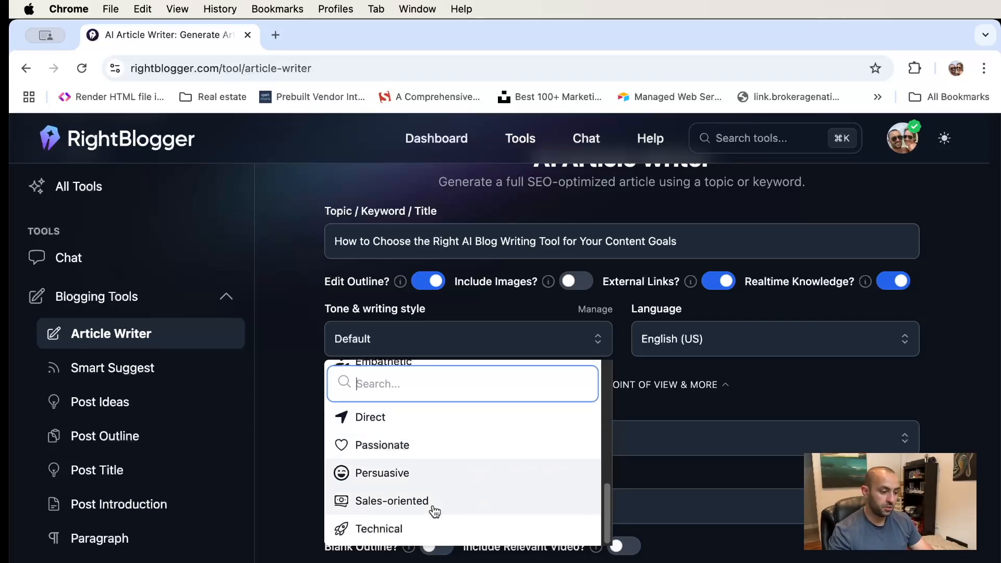
click(425, 417)
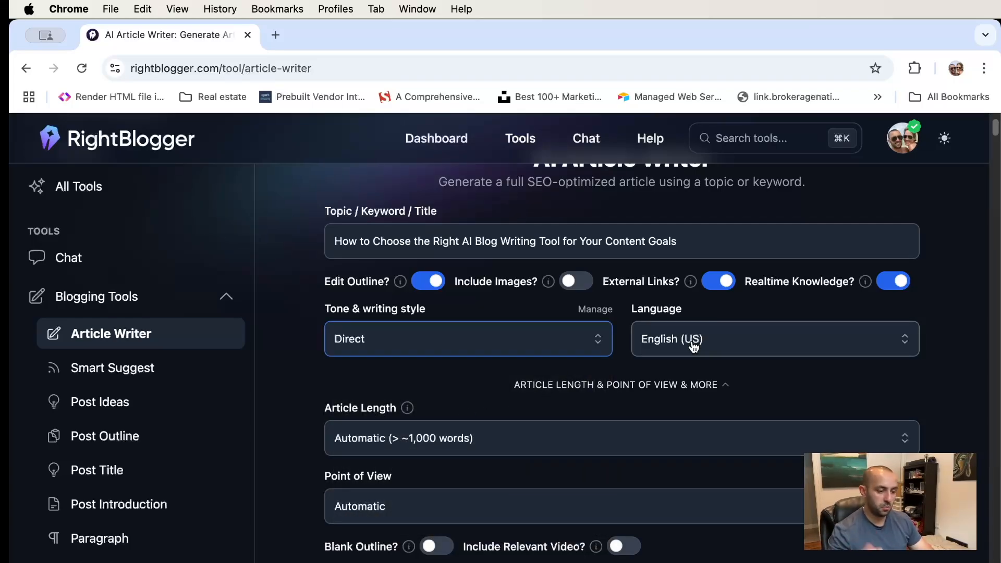
Look through the article length and language choices, keeping Automatic (> ~1,000 words) and English (US)
click(440, 441)
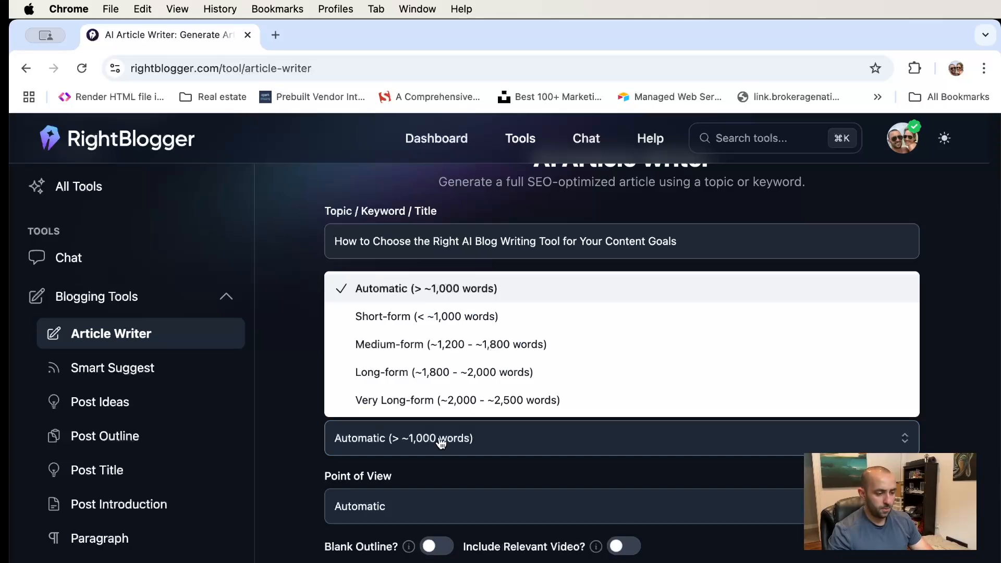
click(441, 442)
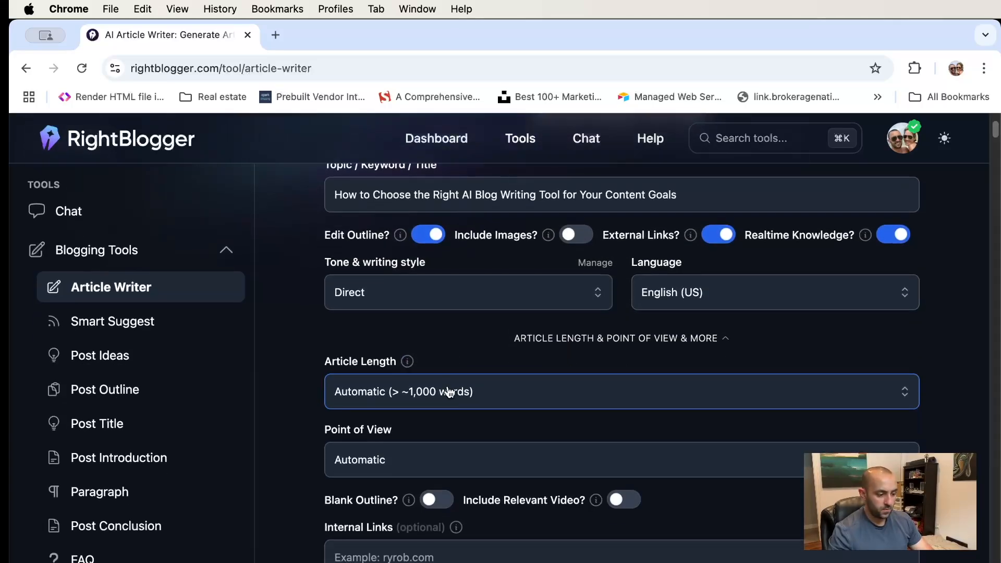
scroll(443, 417, down, 2)
scroll(421, 350, down, 2)
click(743, 242)
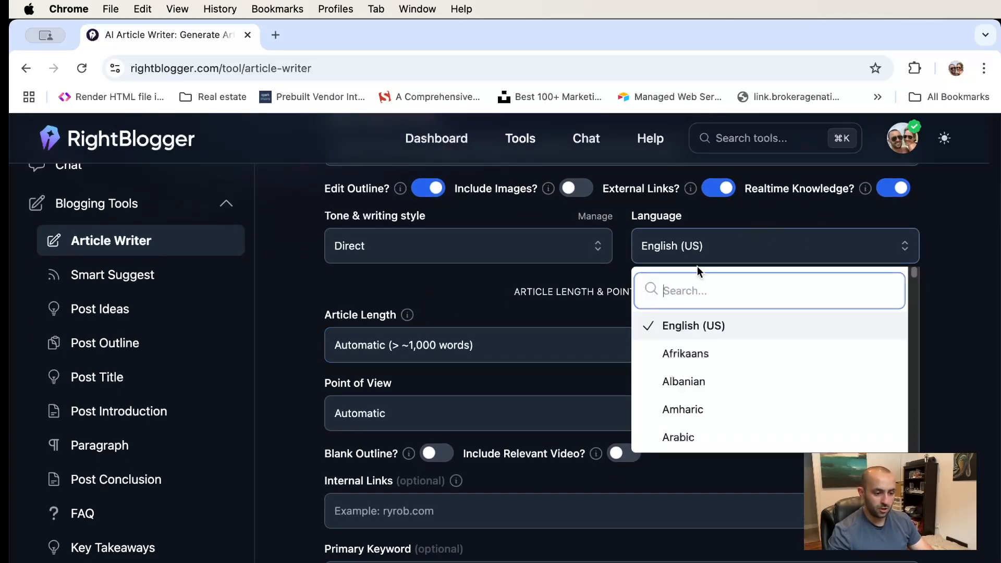
click(760, 254)
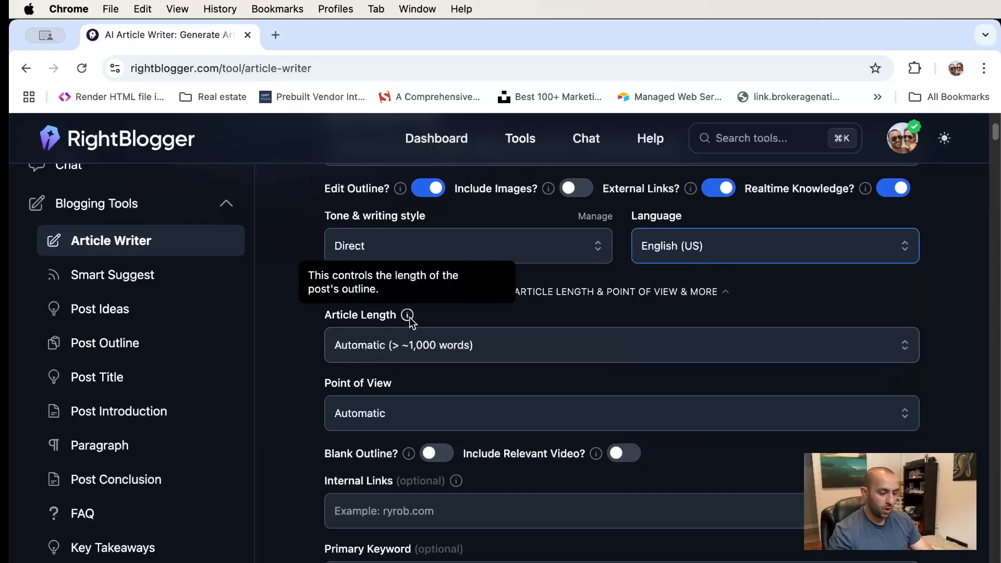
click(409, 347)
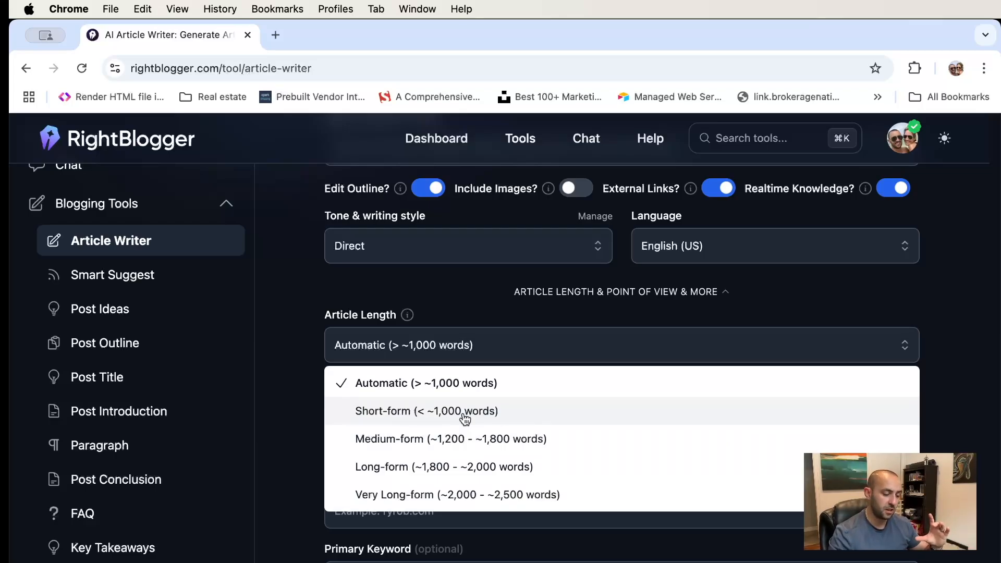
click(474, 384)
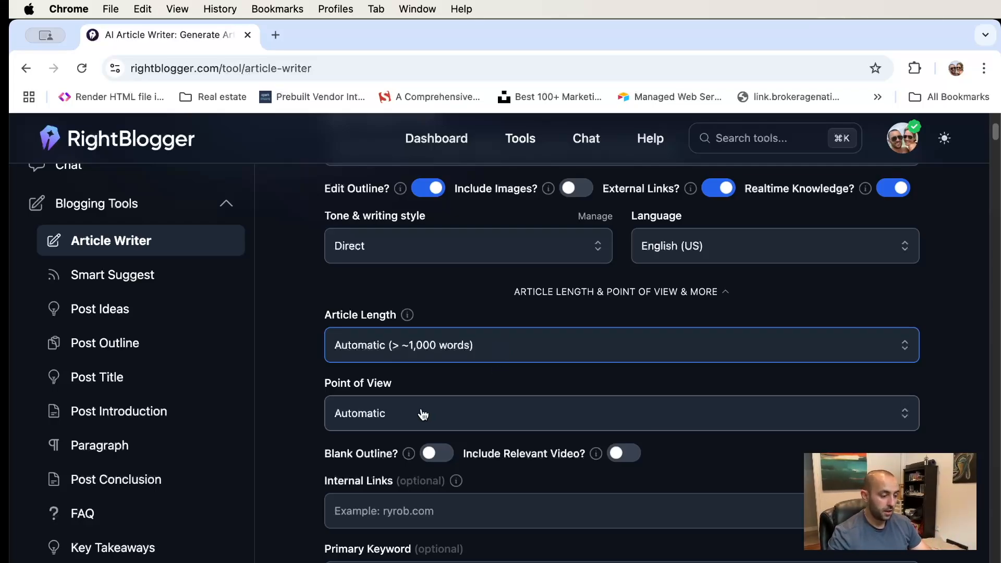
Set the article's point of view to First Person (I) and enable Include Relevant Video
click(439, 416)
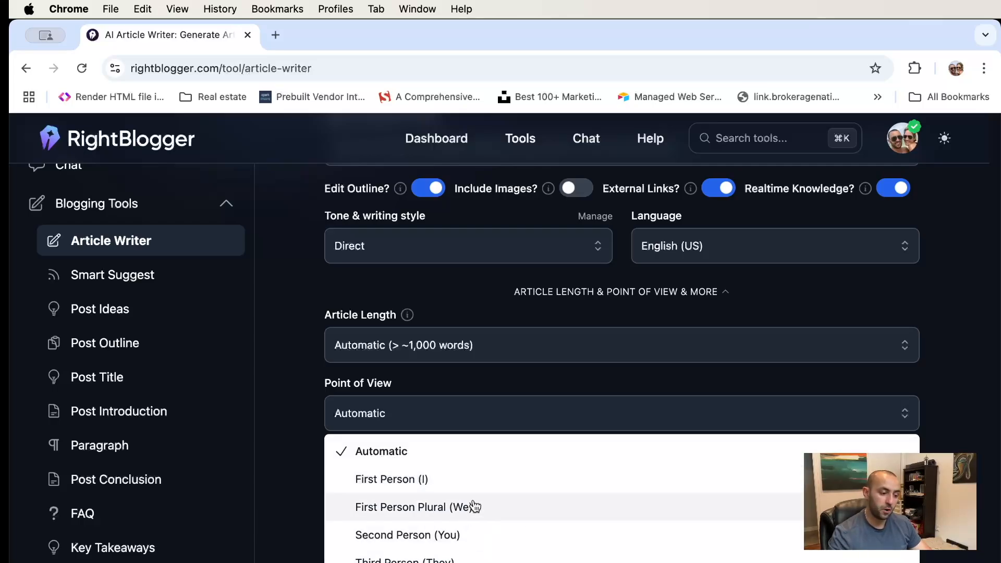
click(406, 480)
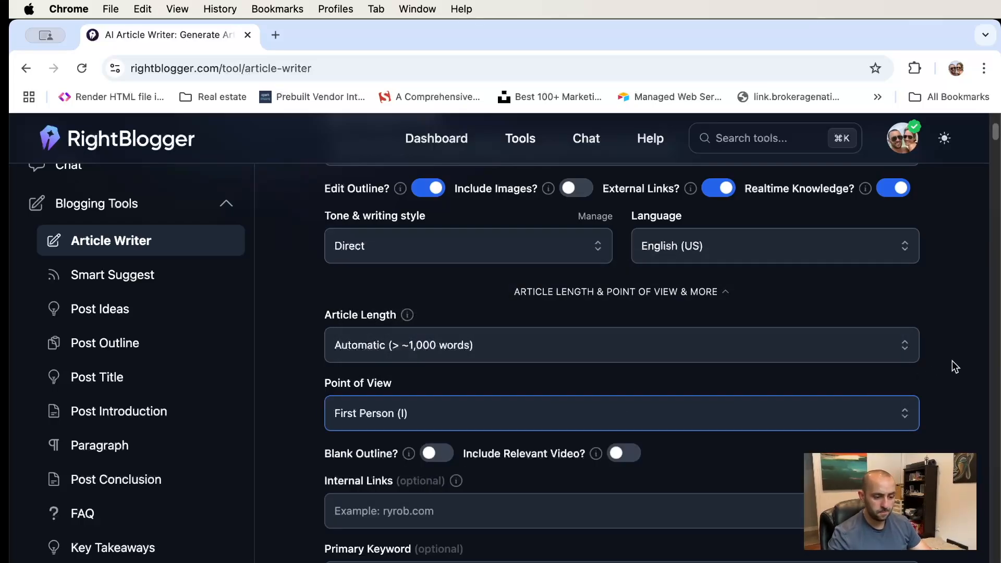
scroll(933, 368, down, 3)
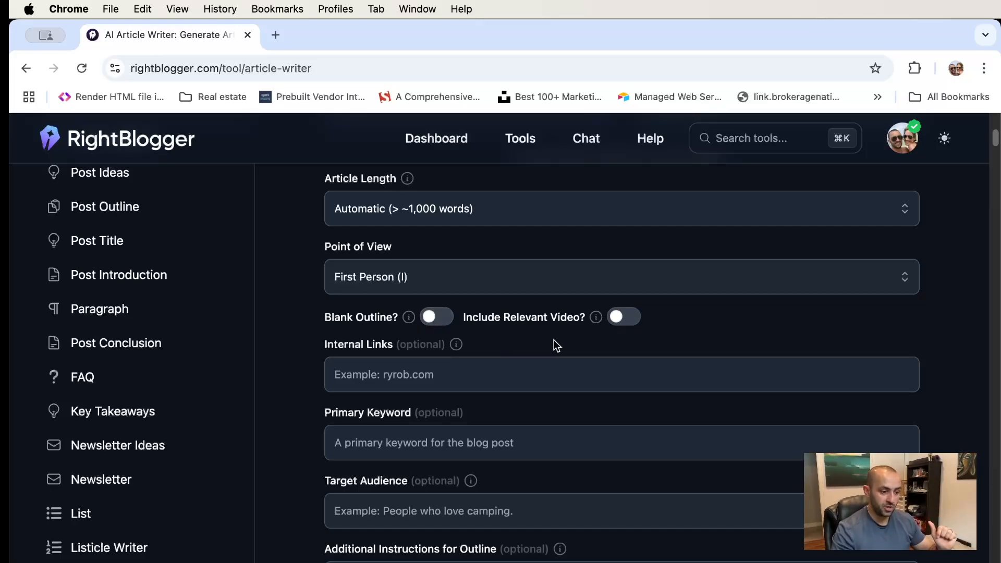
scroll(674, 322, up, 1)
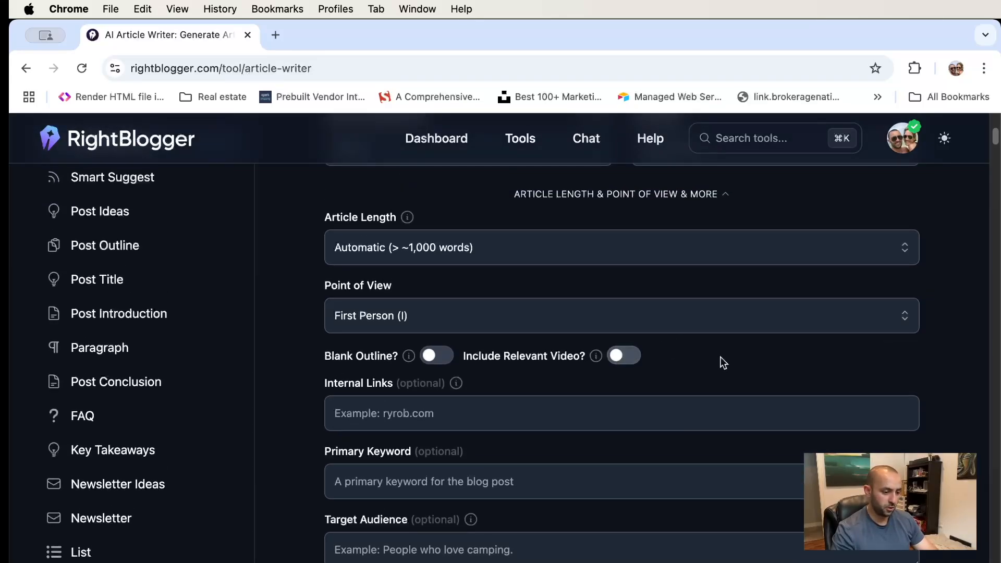
click(618, 360)
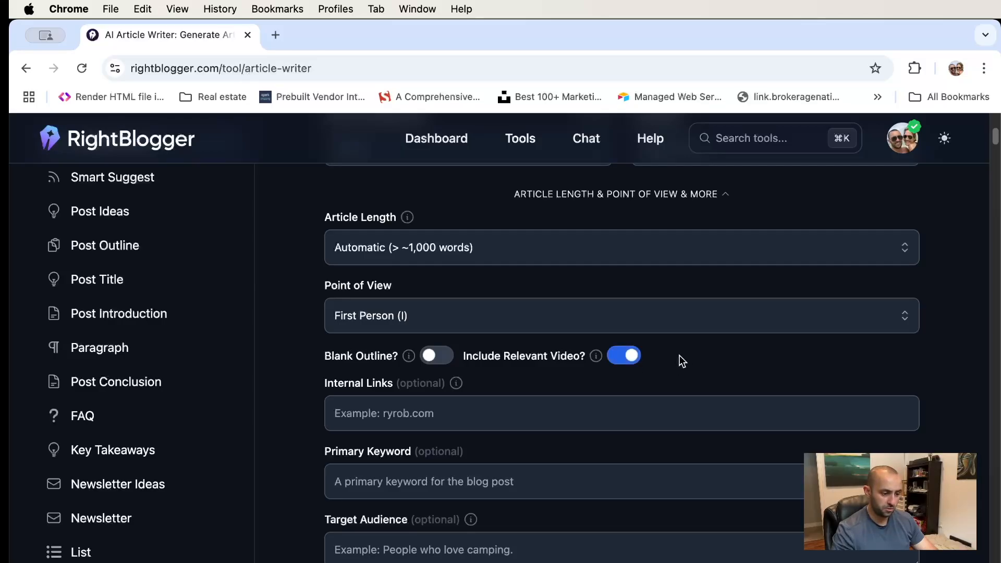
scroll(680, 355, down, 3)
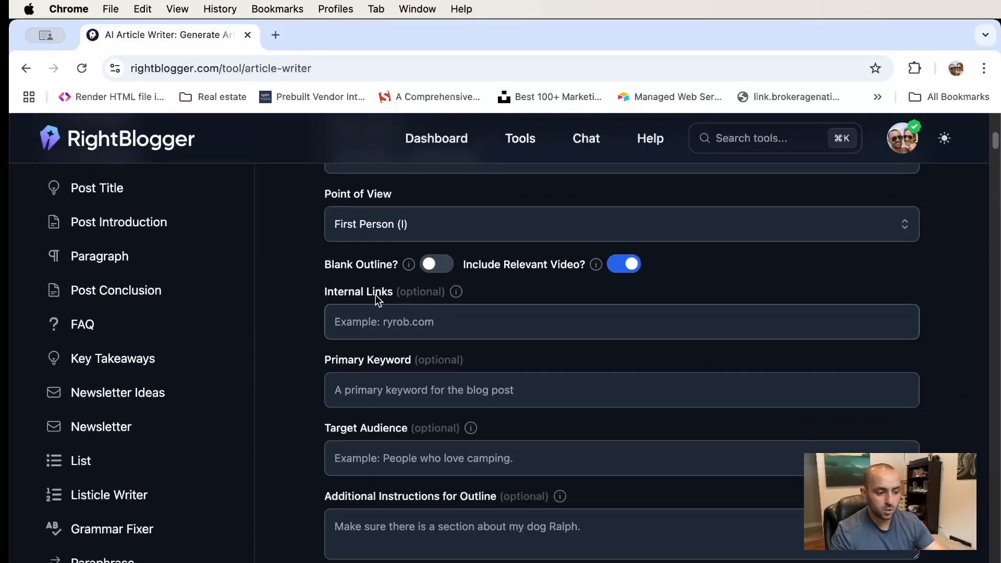
click(434, 316)
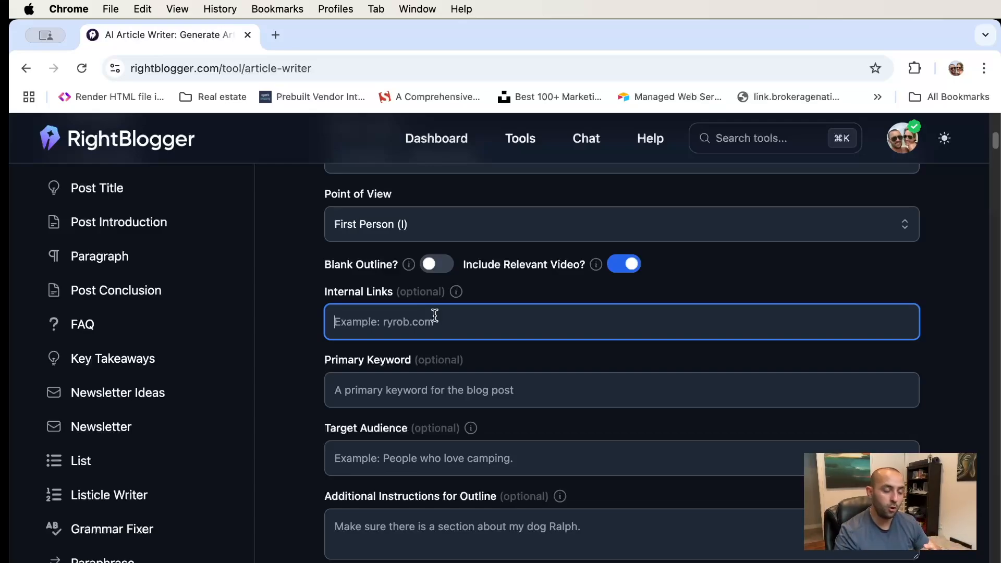
text(https:)
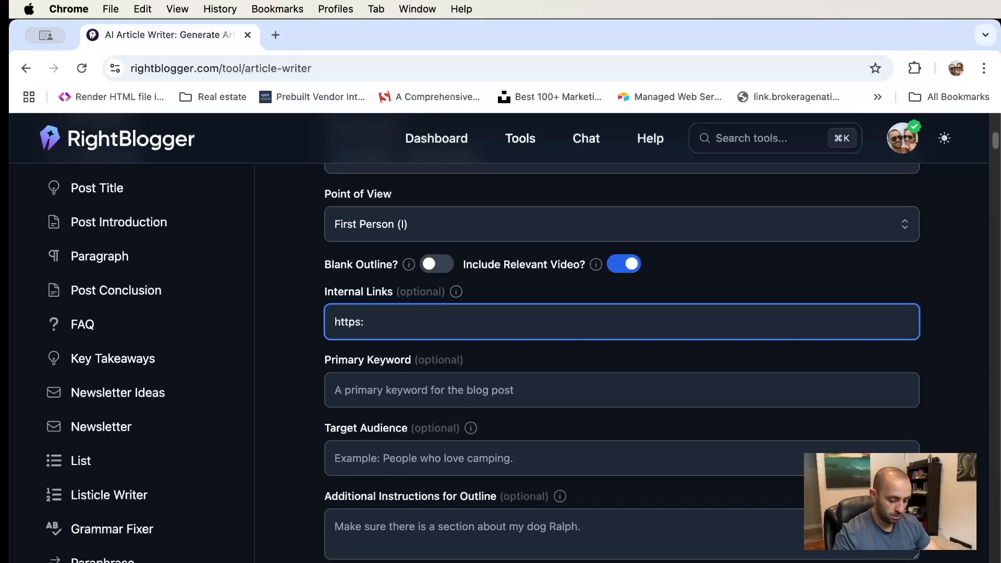
key(super+a)
text(https)
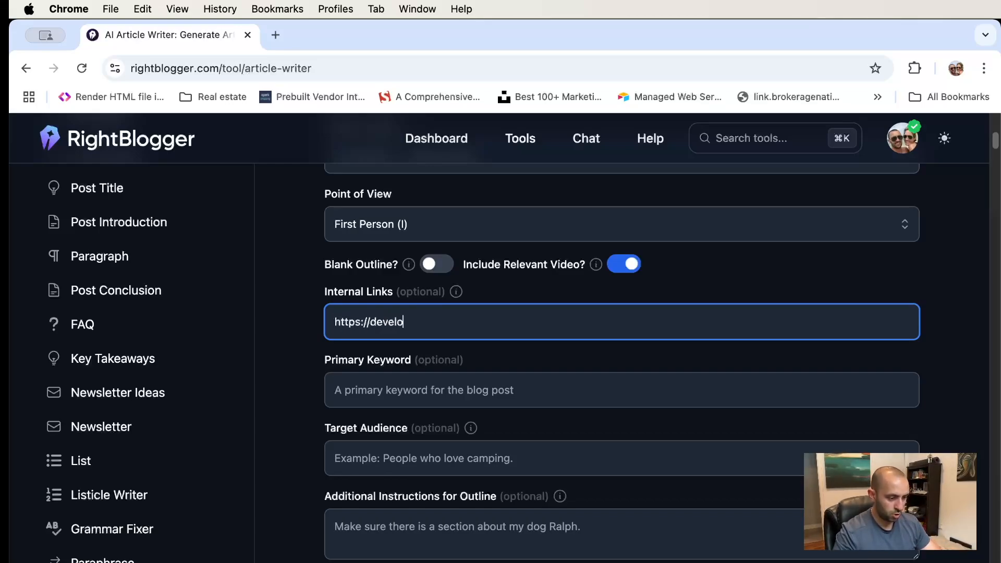
text(://develop-a-website.com)
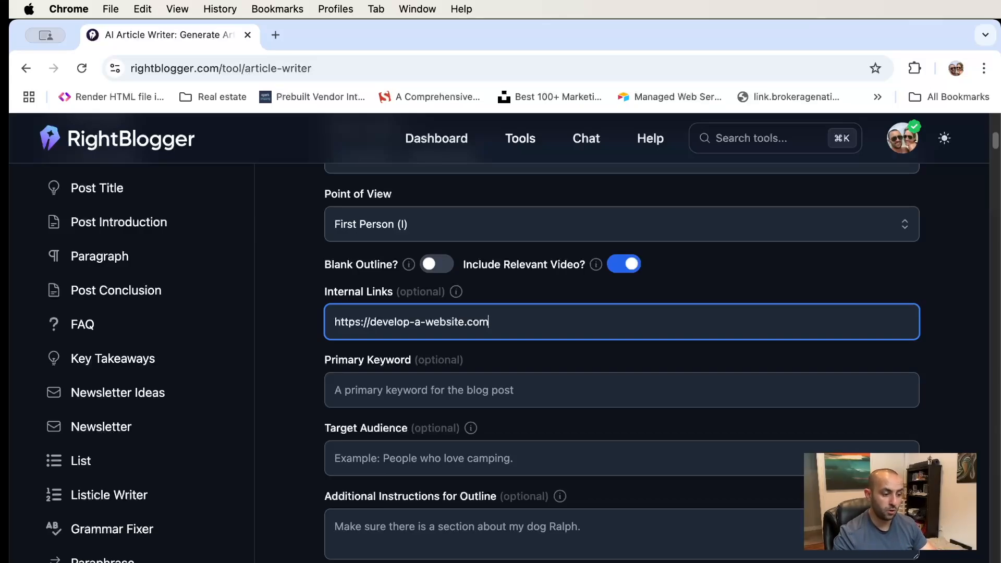
Set the primary keyword to "ai blog post writing" and the target audience to "writers, bloggers, marketers"
scroll(436, 404, up, 1)
click(437, 404)
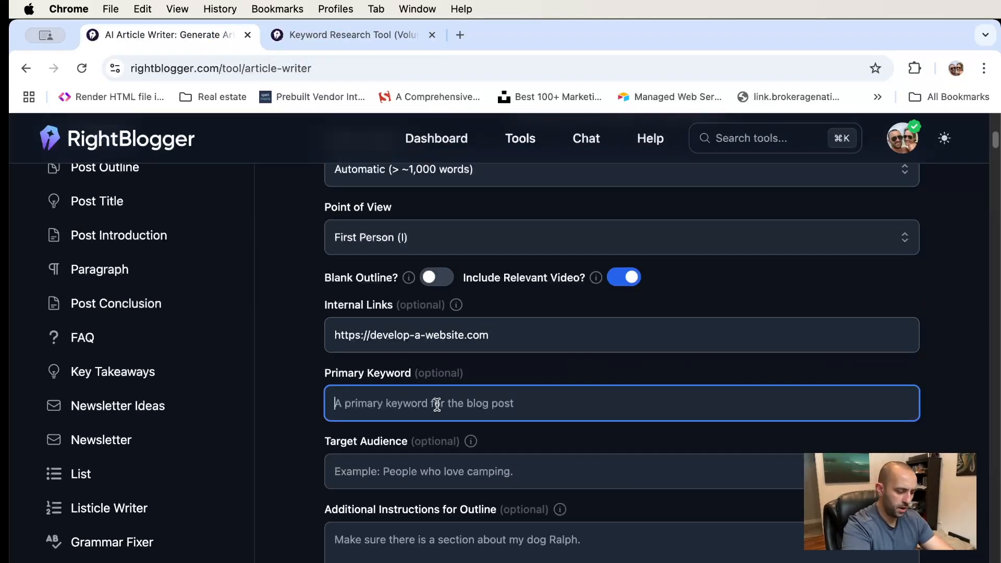
text(ai blog post writing)
key(Tab)
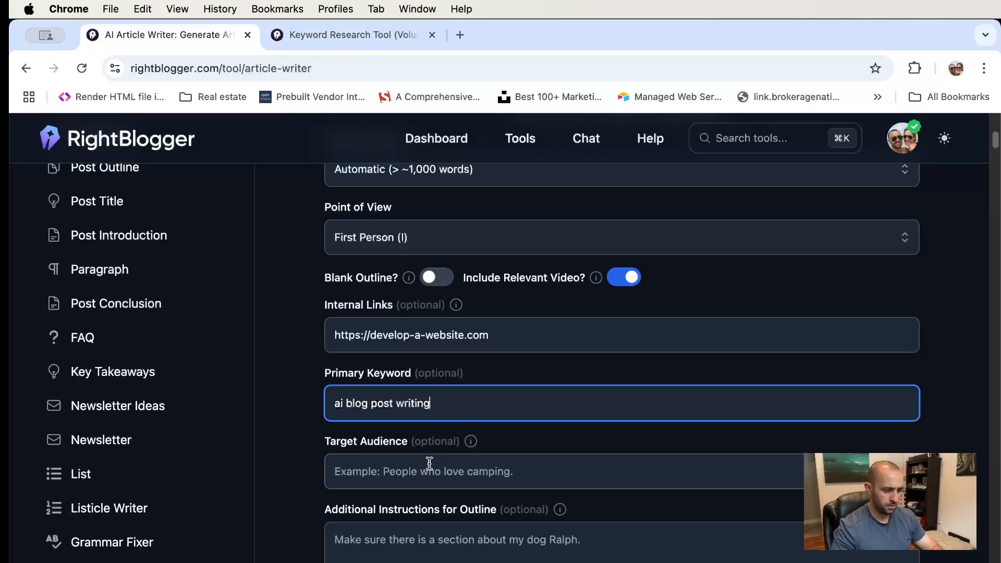
scroll(533, 428, down, 2)
text(writers, blogger)
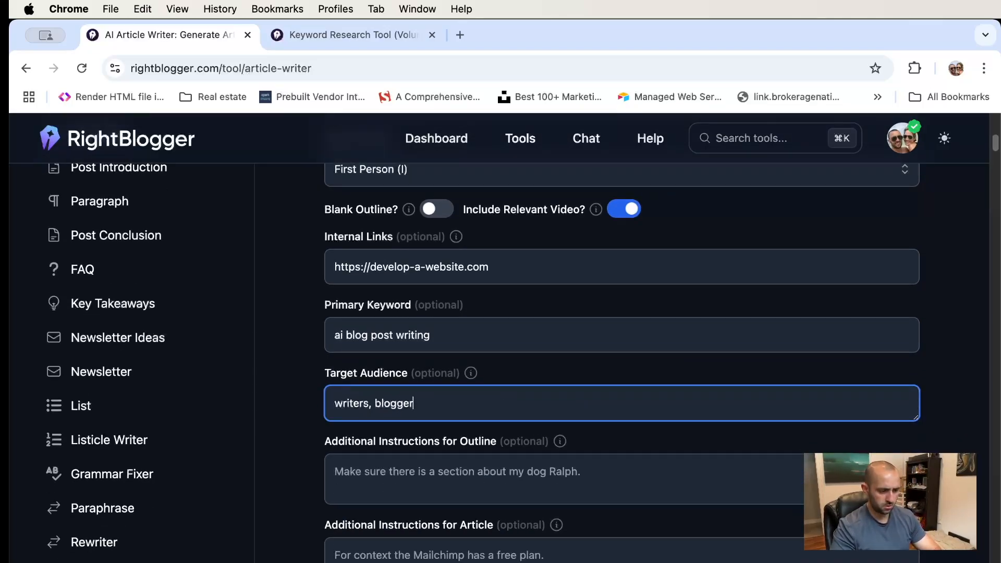
text(s, marketers)
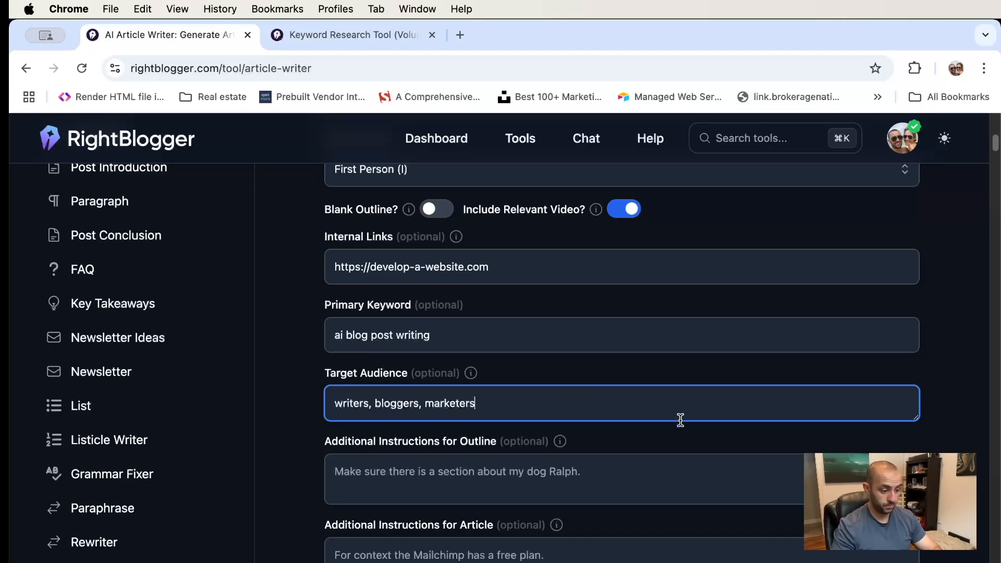
Enter "Include a section about rightblogger and its features." as the additional instructions for the outline
scroll(680, 420, down, 2)
click(520, 412)
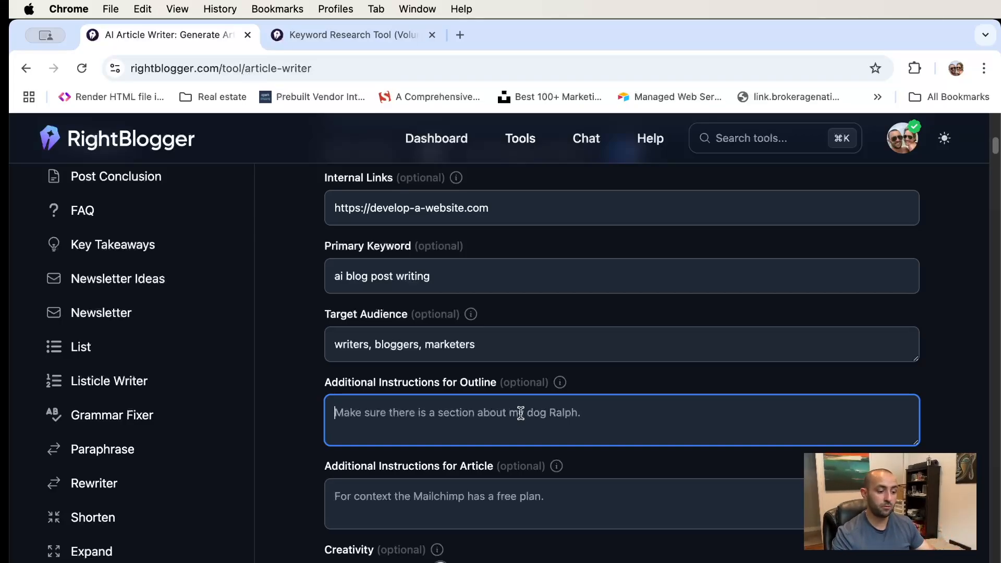
scroll(627, 392, up, 9)
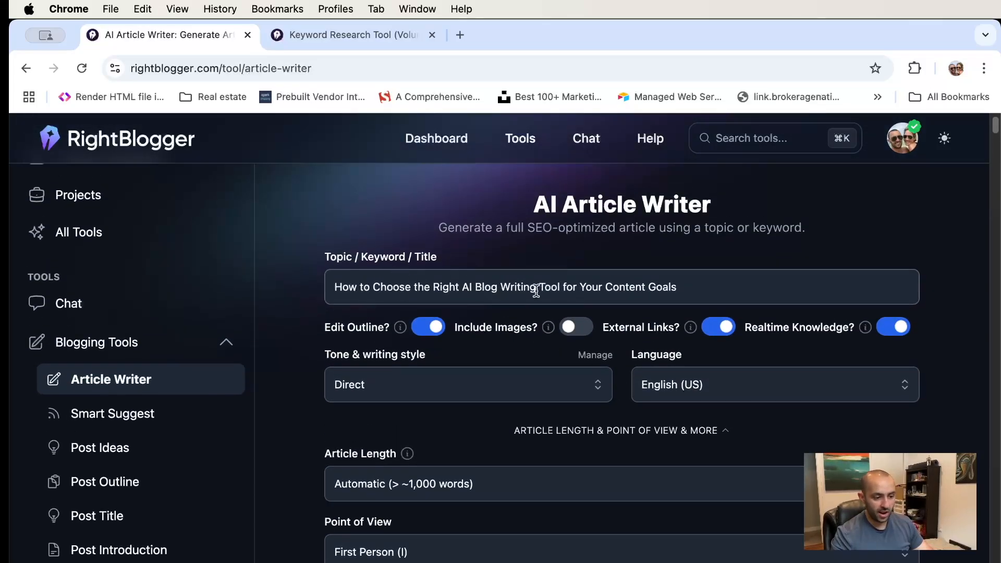
scroll(695, 284, down, 2)
scroll(695, 284, down, 9)
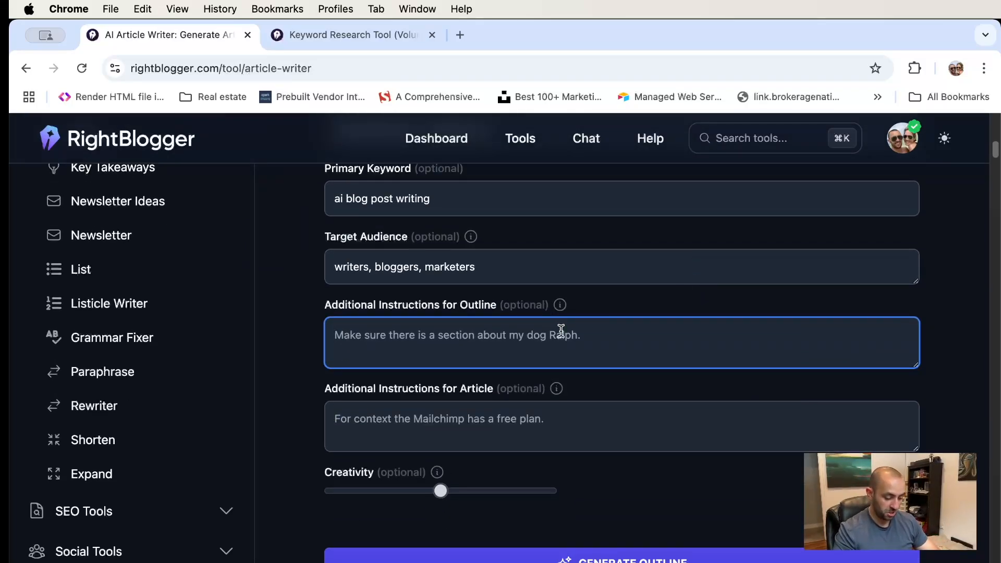
text(Include a sec)
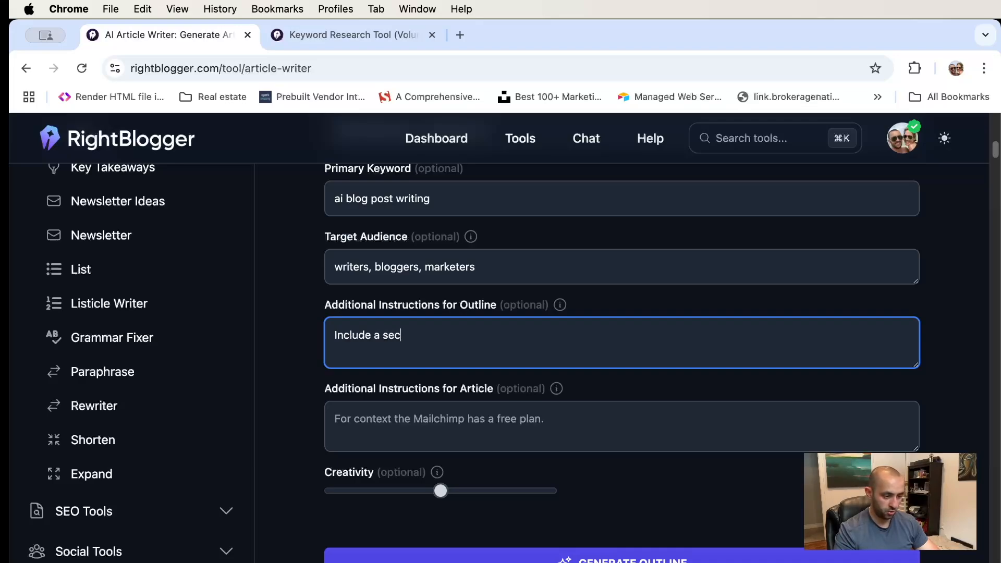
text(tion about right)
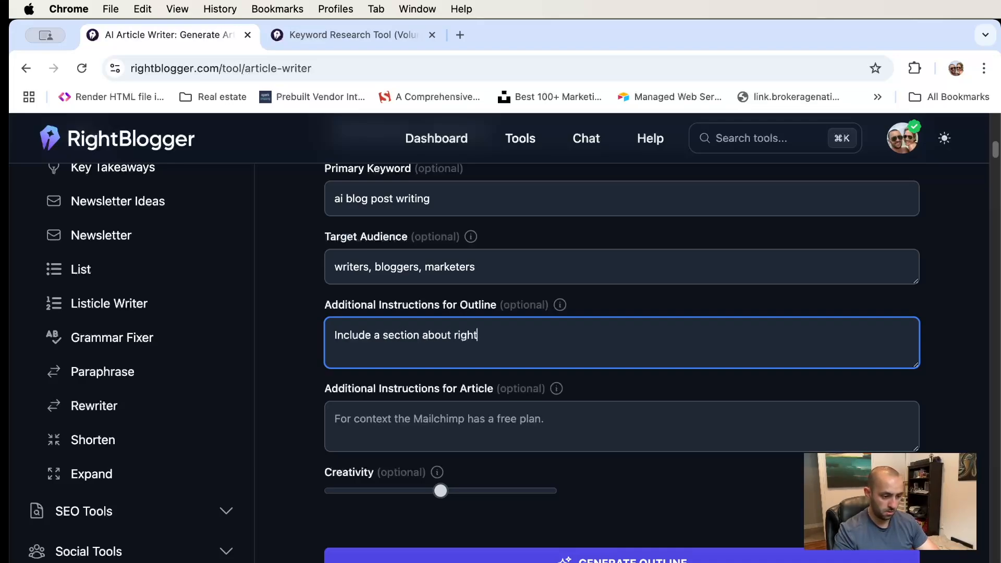
text(blogger and its features.)
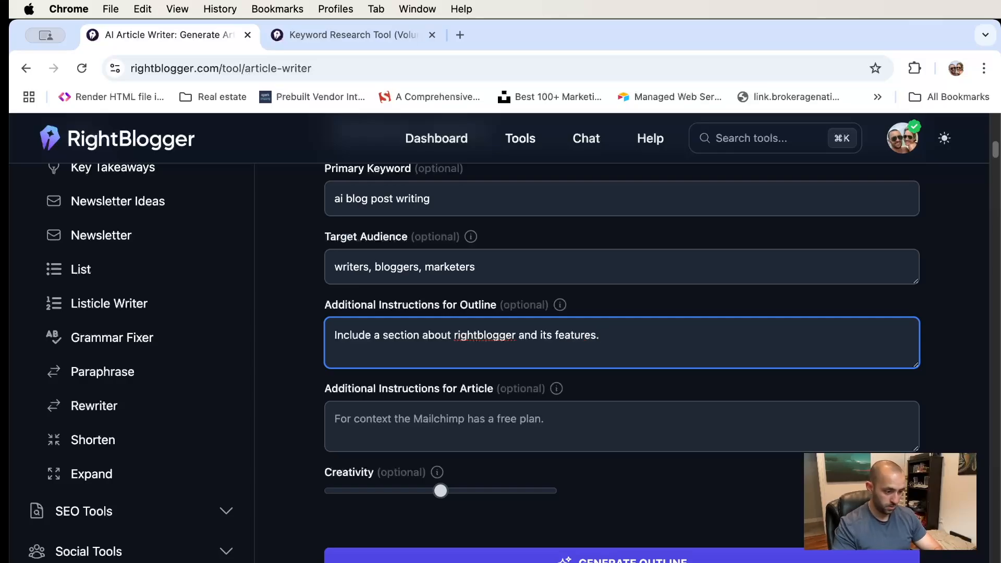
Leave the additional article instructions empty and open the form for adding a knowledge source by URL
click(503, 411)
scroll(621, 360, down, 3)
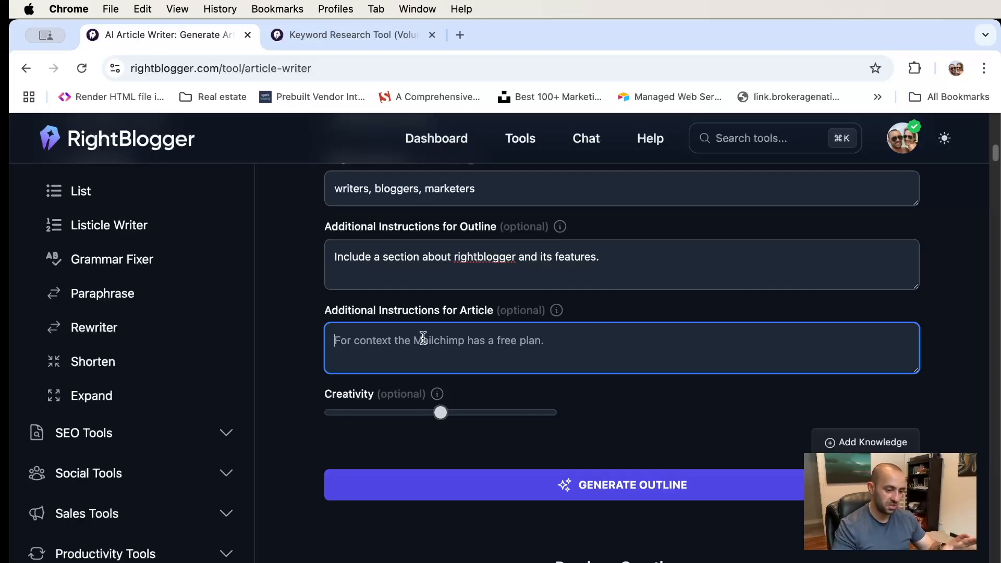
click(857, 442)
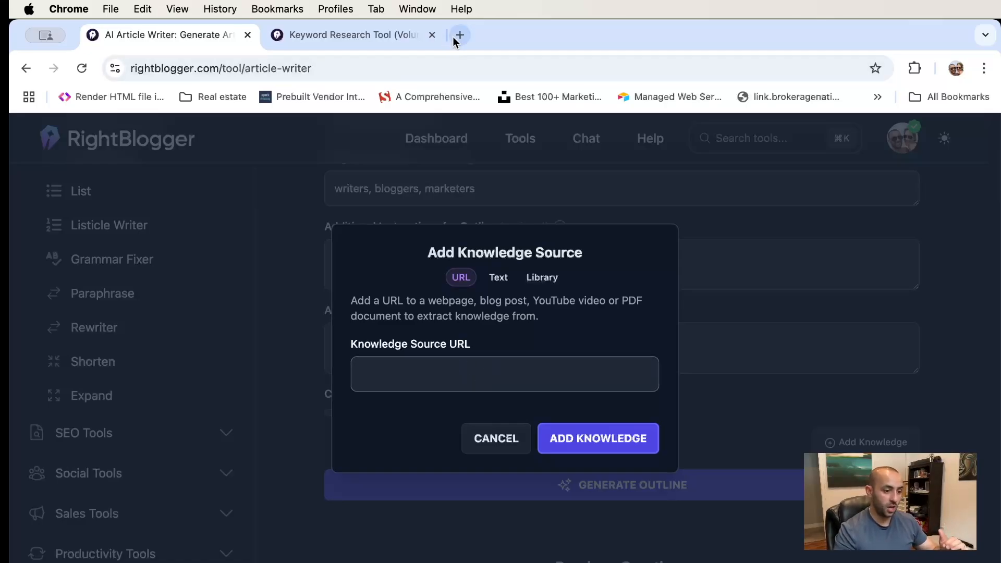
Copy the keyword "ai blog post writing" from the Keyword Research Tool results
click(389, 34)
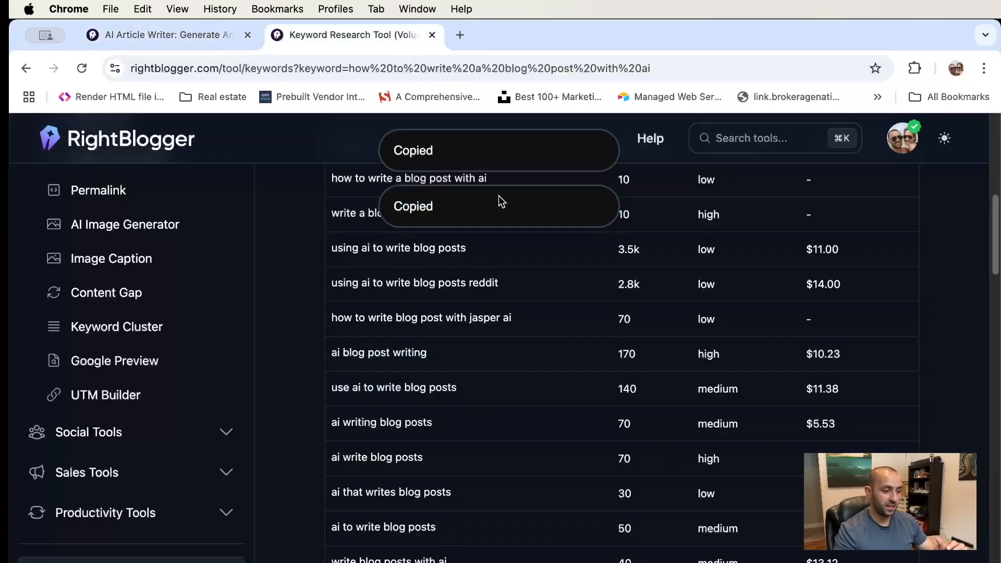
scroll(534, 279, up, 3)
scroll(507, 346, down, 3)
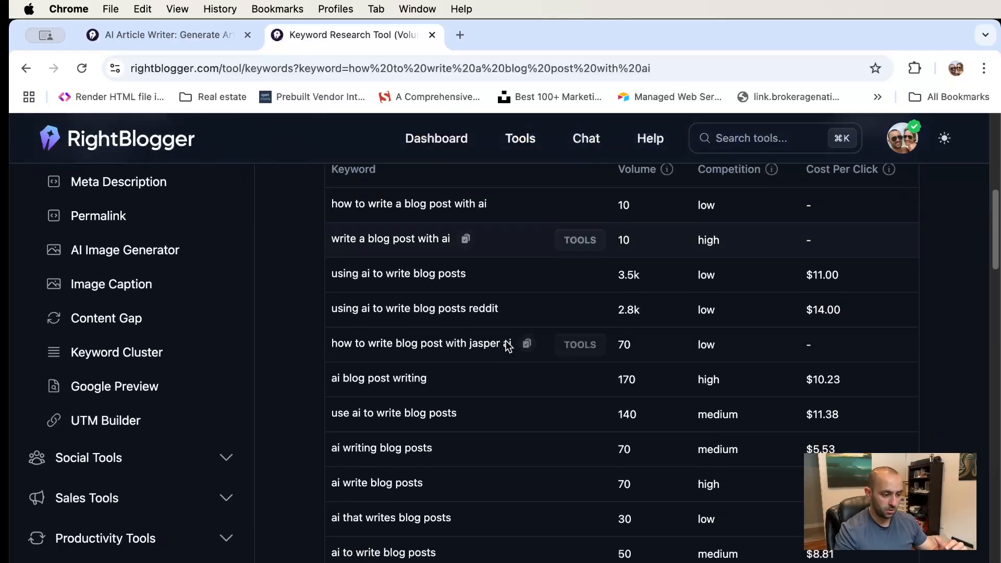
click(442, 378)
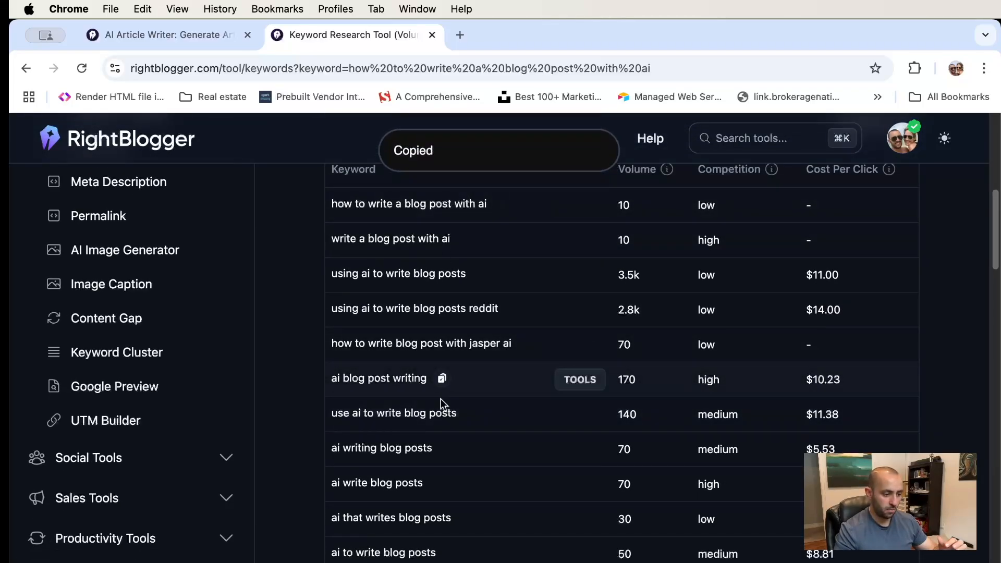
Search Google for "ai blog post writing" in a new browser tab
click(460, 35)
key(super+v)
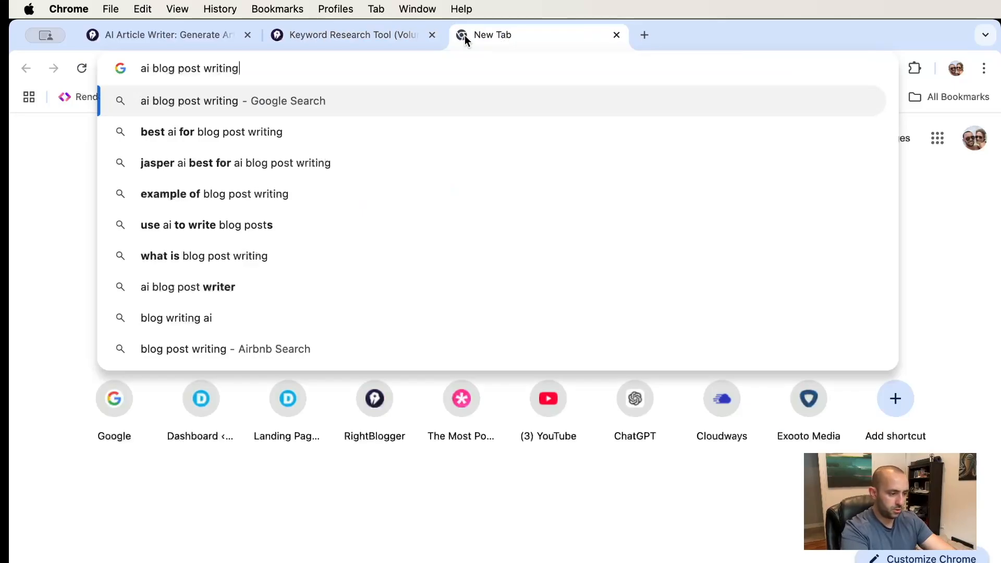
key(Return)
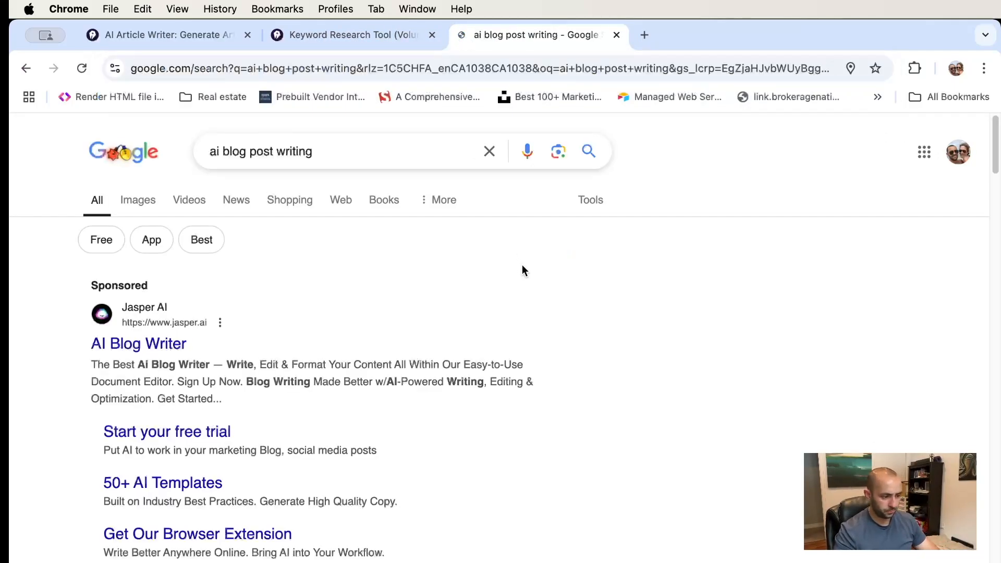
Copy the link address of the GravityWrite result "AI Blog Writer: Create Engaging Blogs in 60 Seconds"
scroll(537, 238, down, 5)
scroll(537, 242, down, 10)
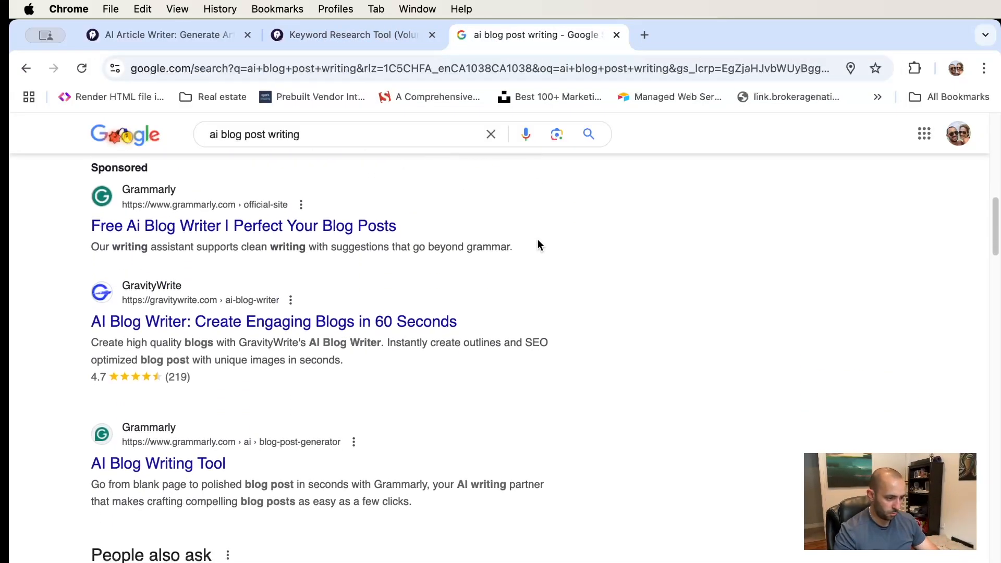
scroll(367, 279, down, 1)
scroll(334, 281, up, 2)
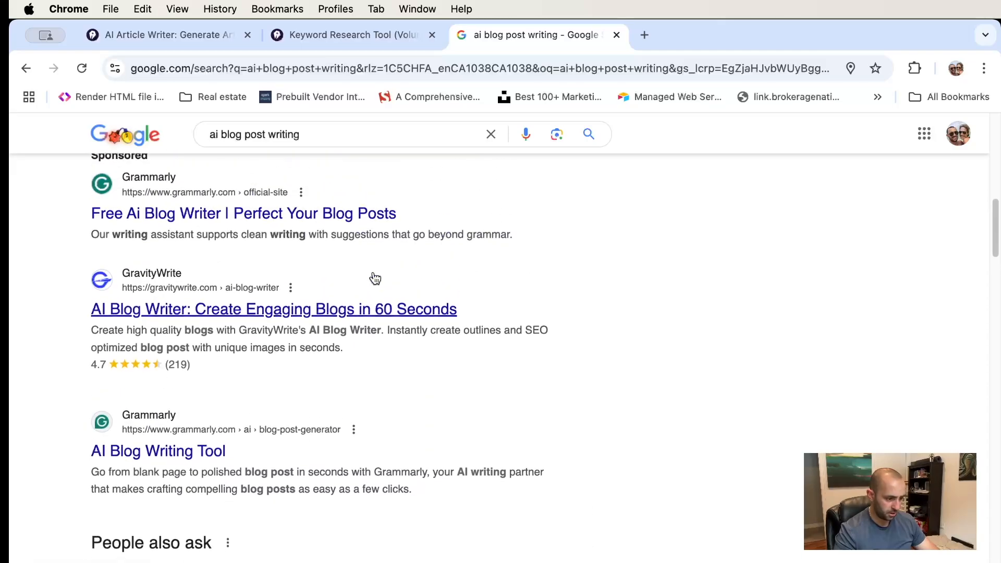
right_click(325, 315)
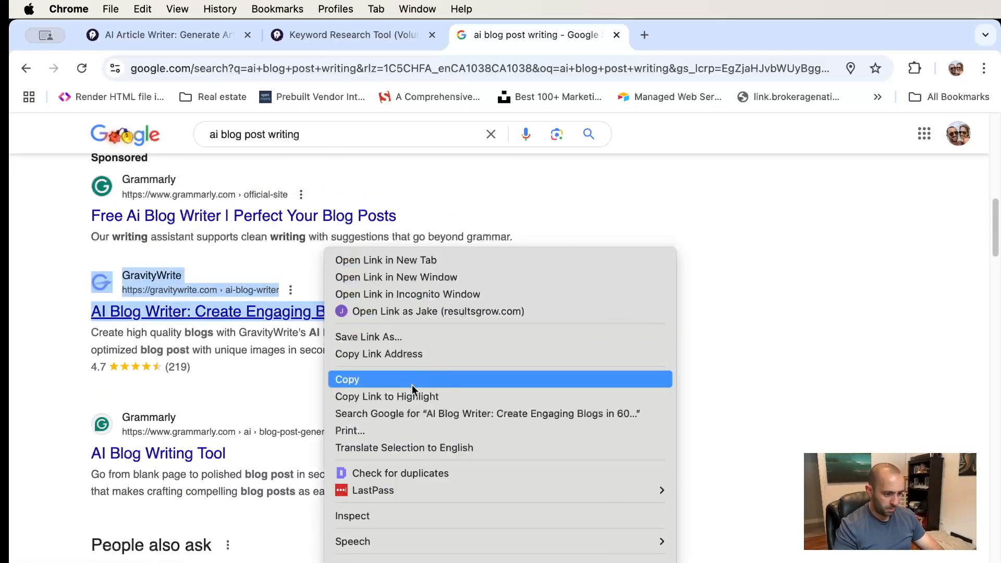
click(396, 354)
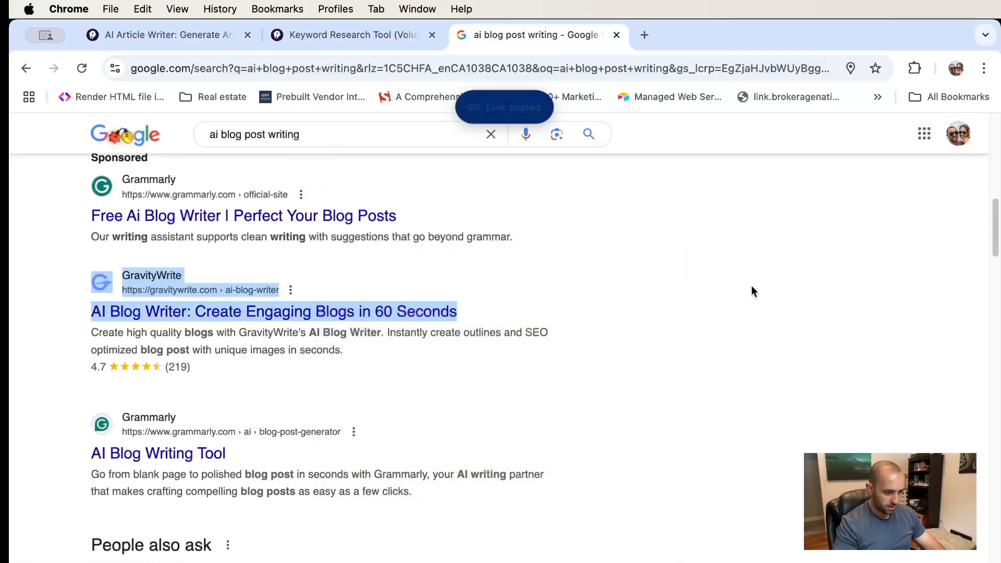
right_click(410, 312)
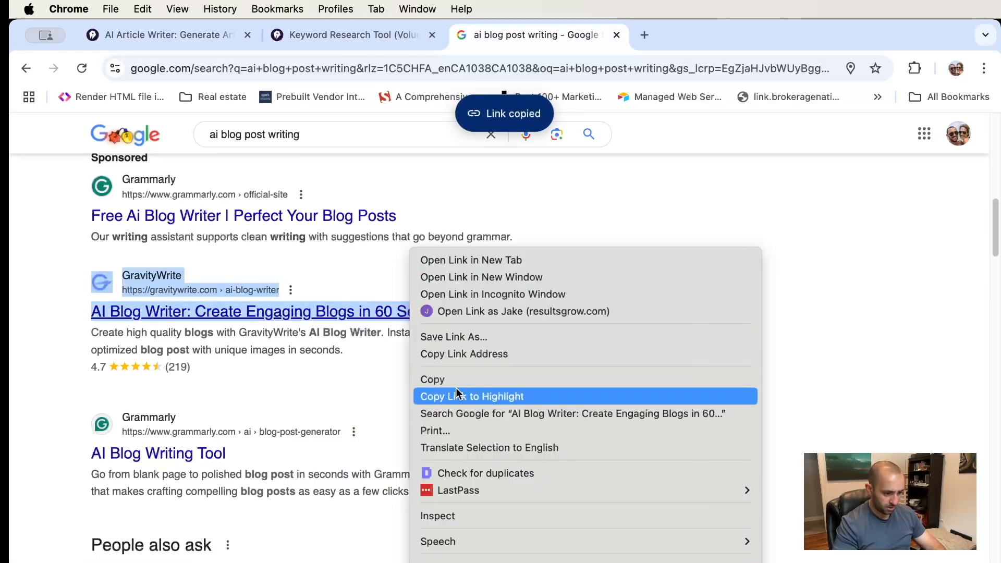
click(494, 352)
scroll(634, 324, down, 5)
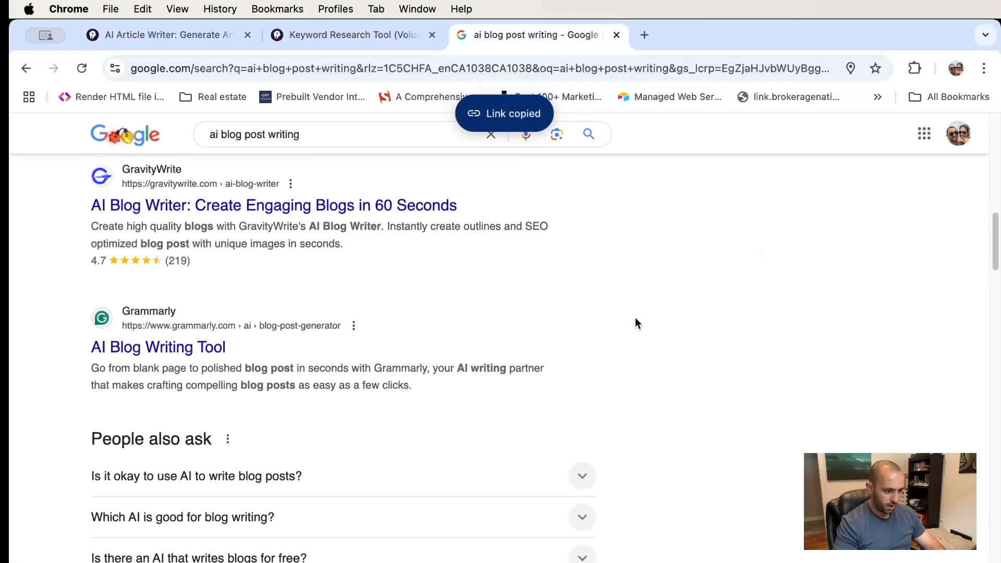
scroll(203, 229, down, 1)
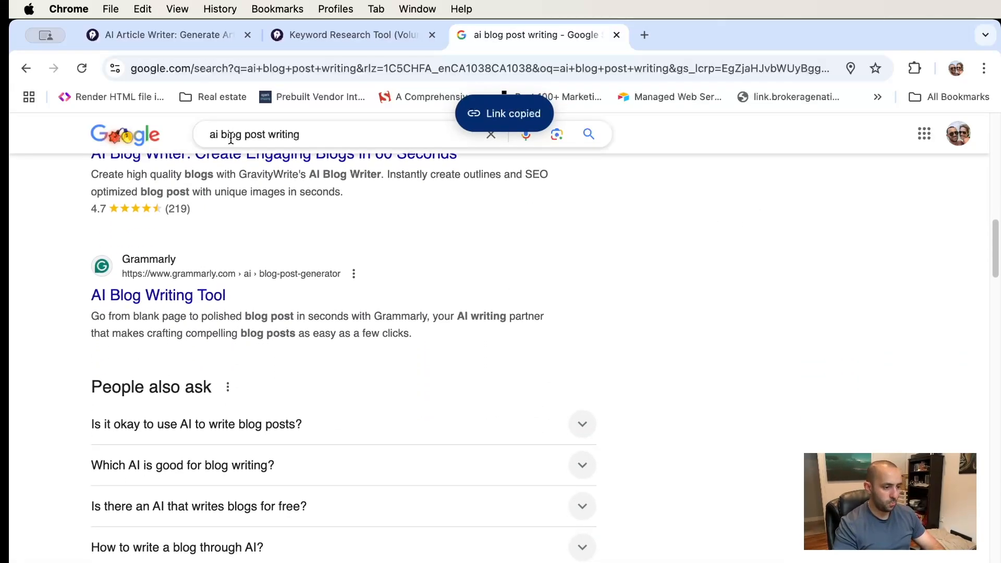
Return to the AI Article Writer and add the copied GravityWrite URL as a knowledge source
click(180, 35)
click(523, 368)
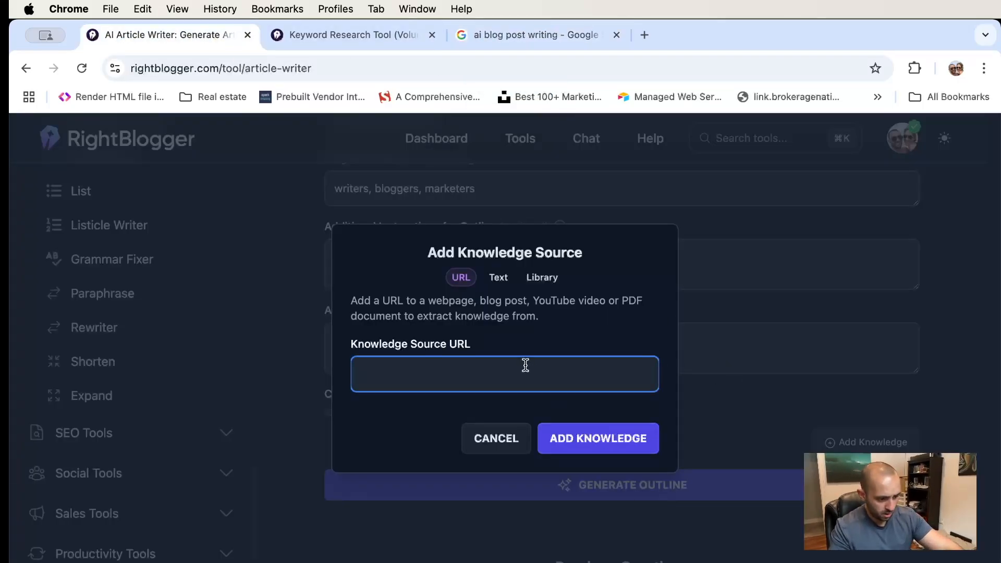
key(super+v)
click(605, 440)
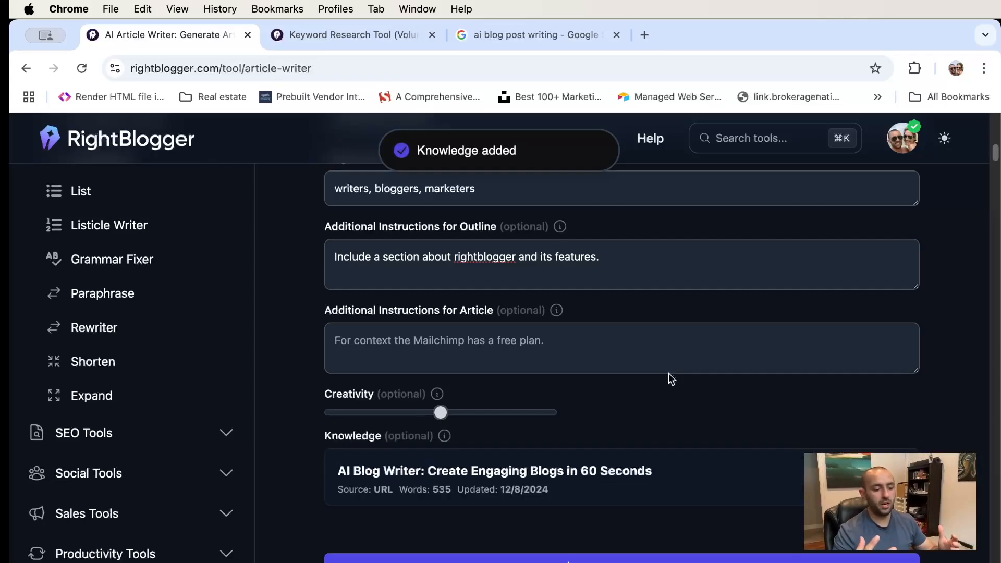
Enter "do not copy the knowledge word for word use it as a reference and insight." as the additional instructions for the article
scroll(632, 394, down, 2)
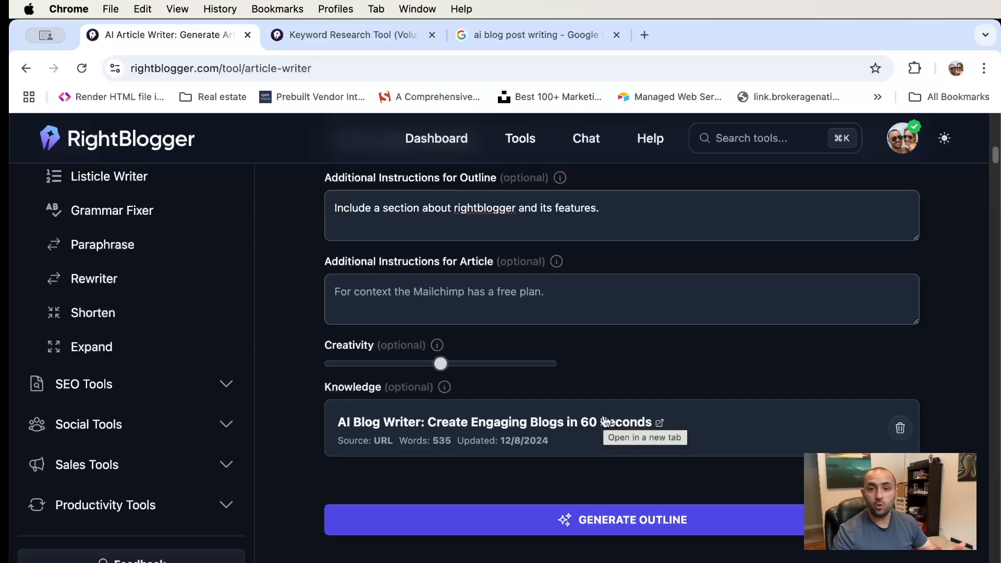
click(565, 298)
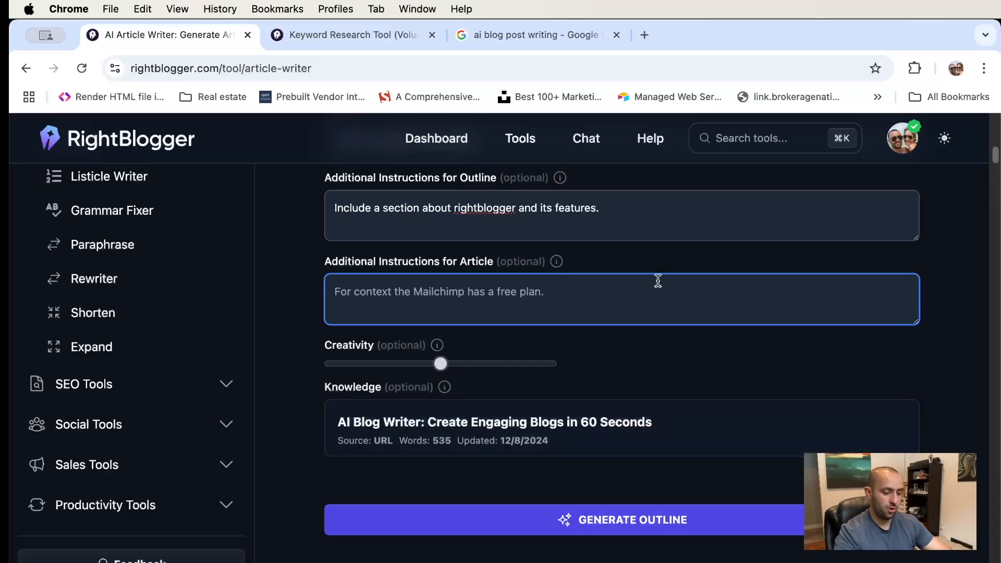
text(do not copy th)
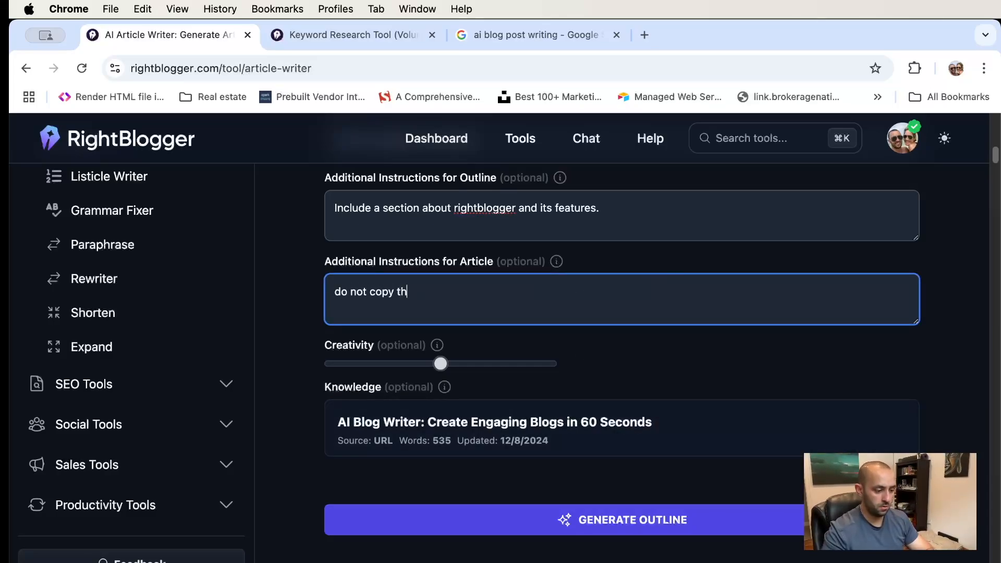
text(e knowledg)
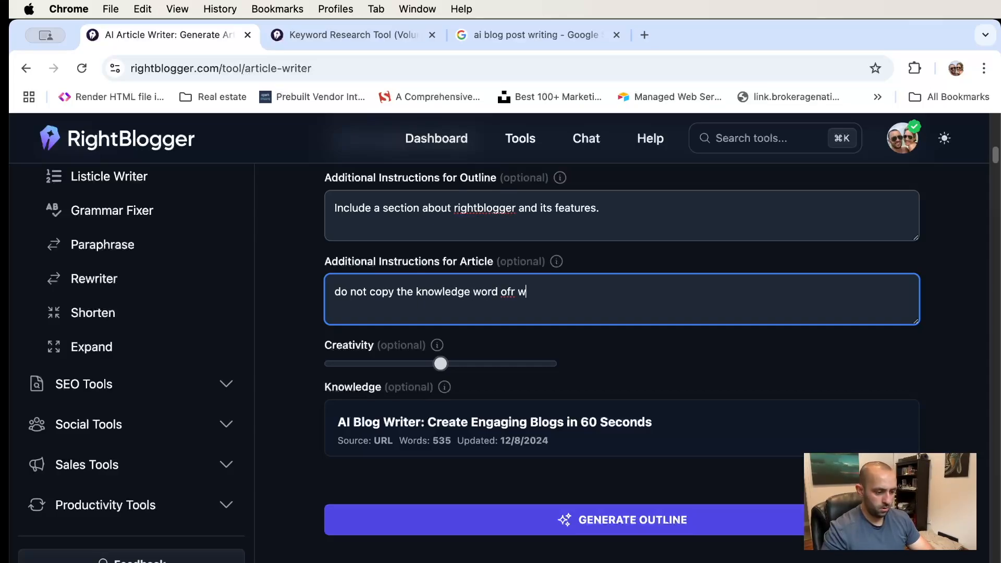
text(e word for word use it as a reference)
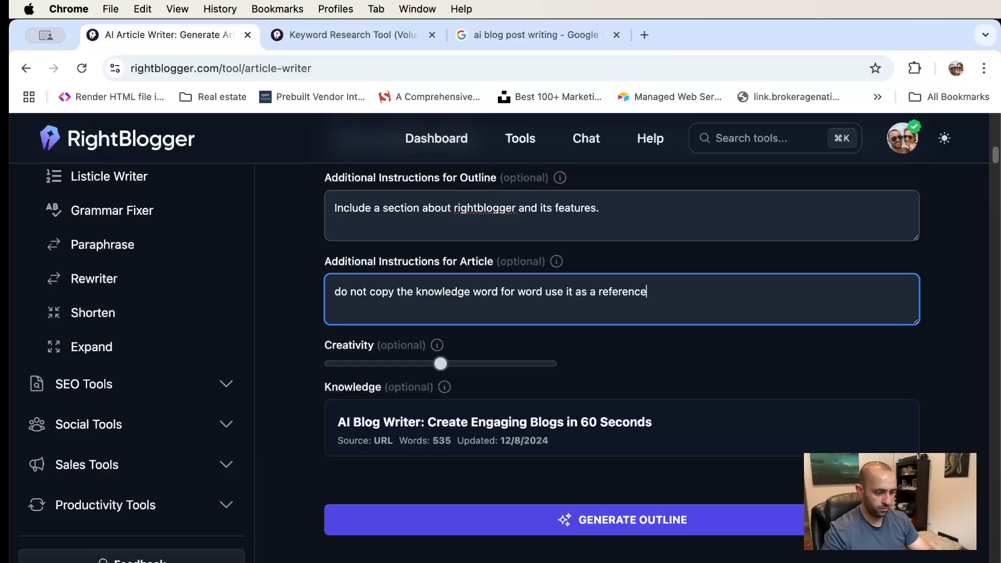
text( and insight.)
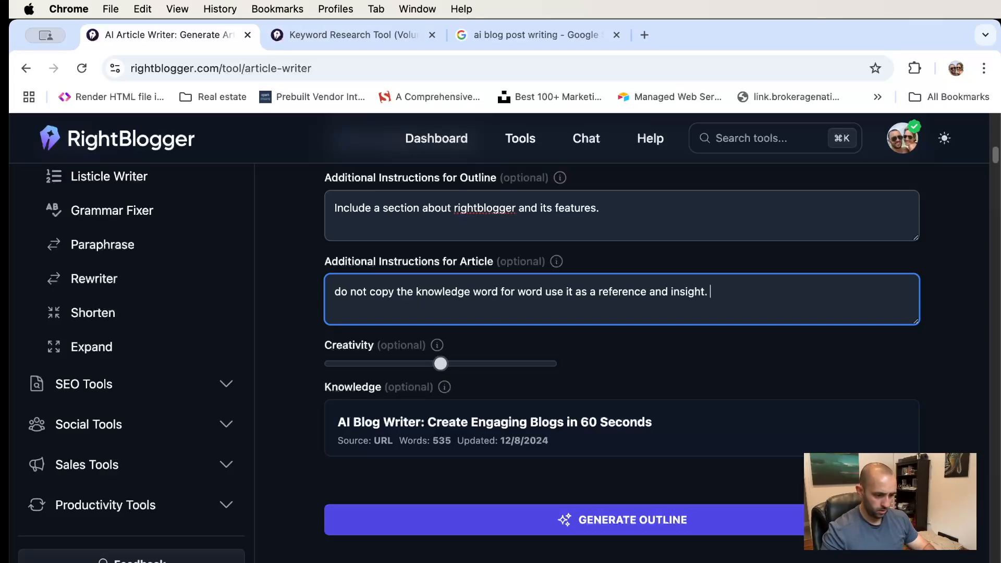
Generate the article outline from the completed settings
scroll(665, 315, up, 1)
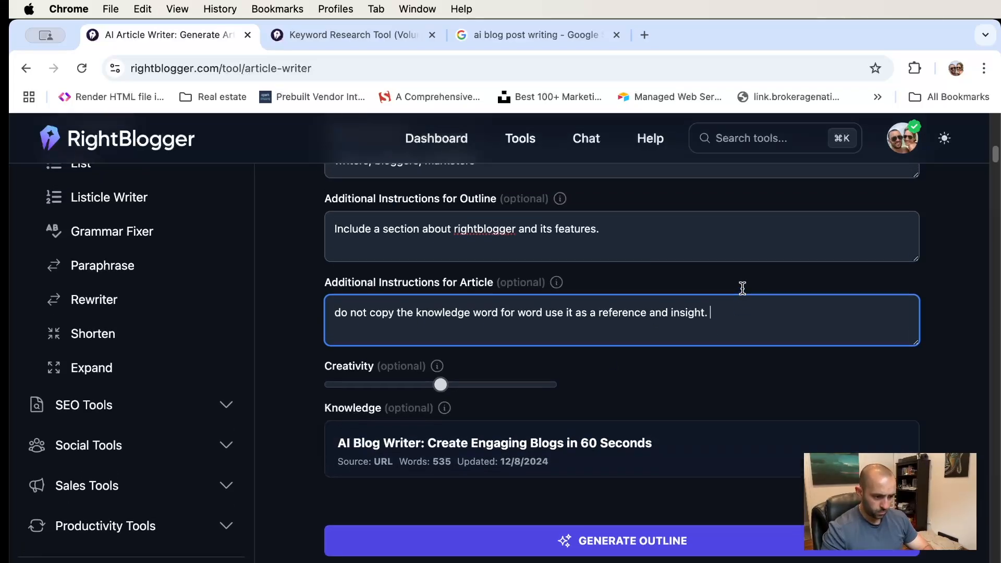
scroll(594, 229, down, 1)
scroll(608, 232, down, 2)
scroll(625, 245, up, 2)
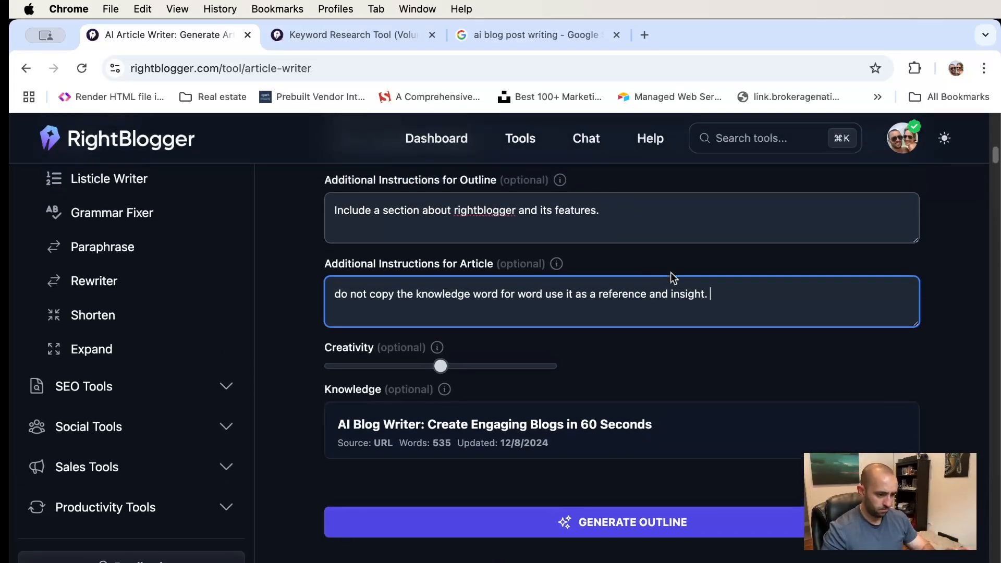
scroll(737, 301, down, 2)
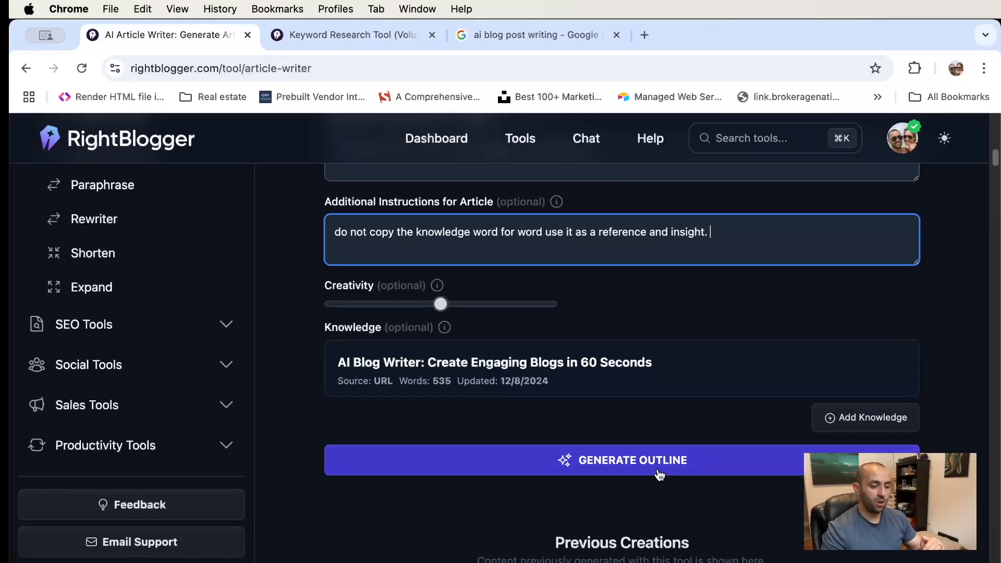
click(631, 458)
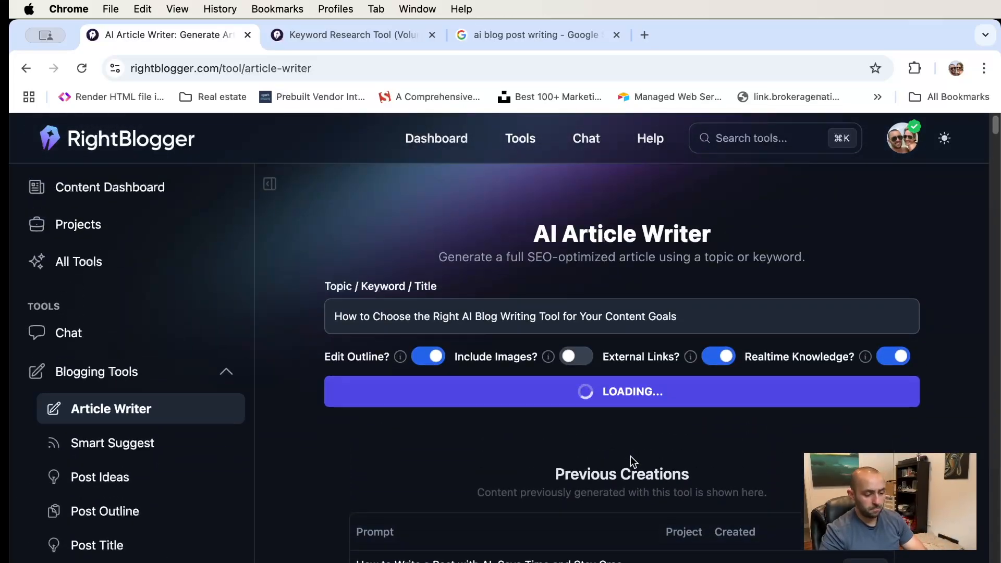
Open the additional instructions of the outline's Introduction item and save them
scroll(705, 408, down, 4)
scroll(707, 416, down, 1)
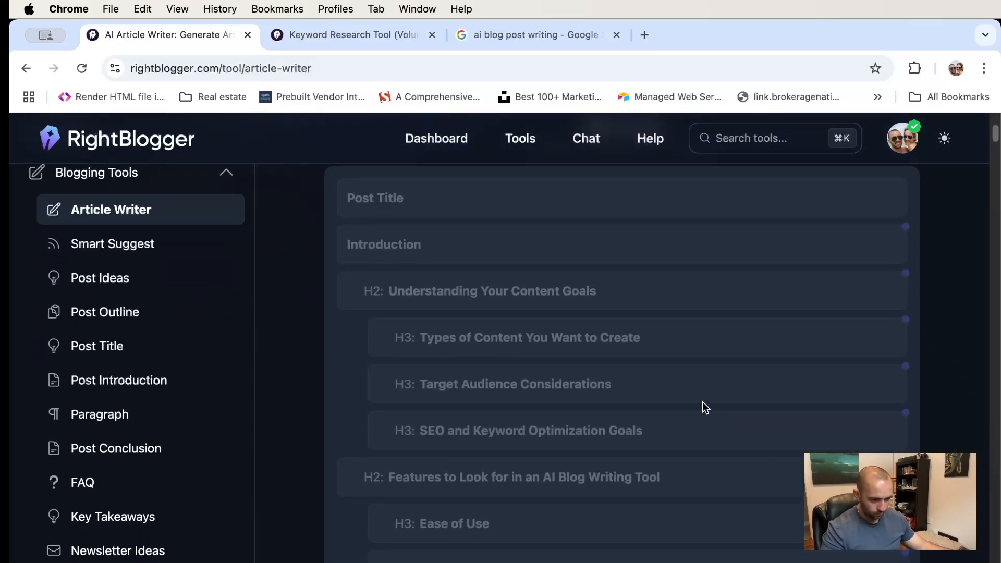
scroll(702, 403, down, 4)
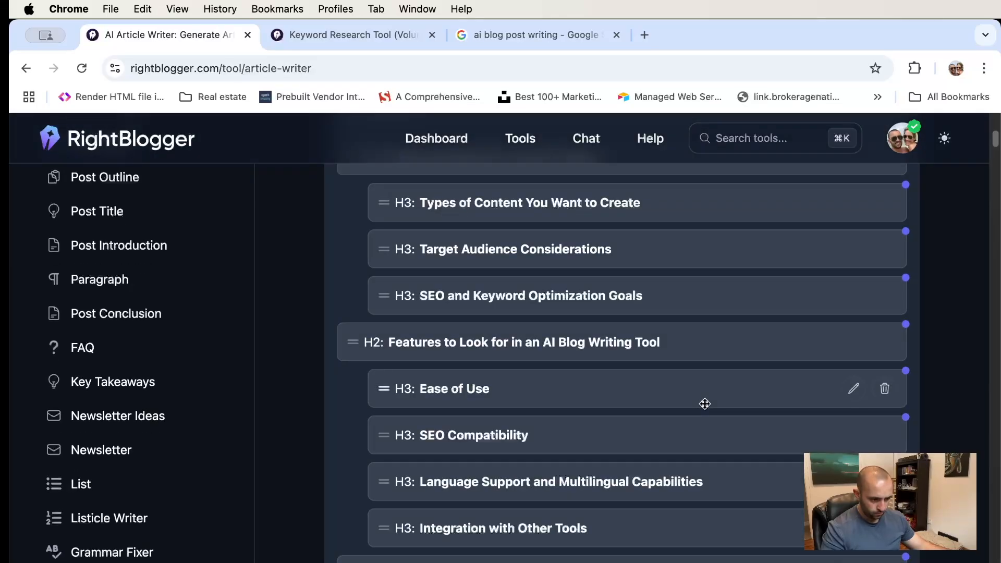
scroll(704, 404, down, 3)
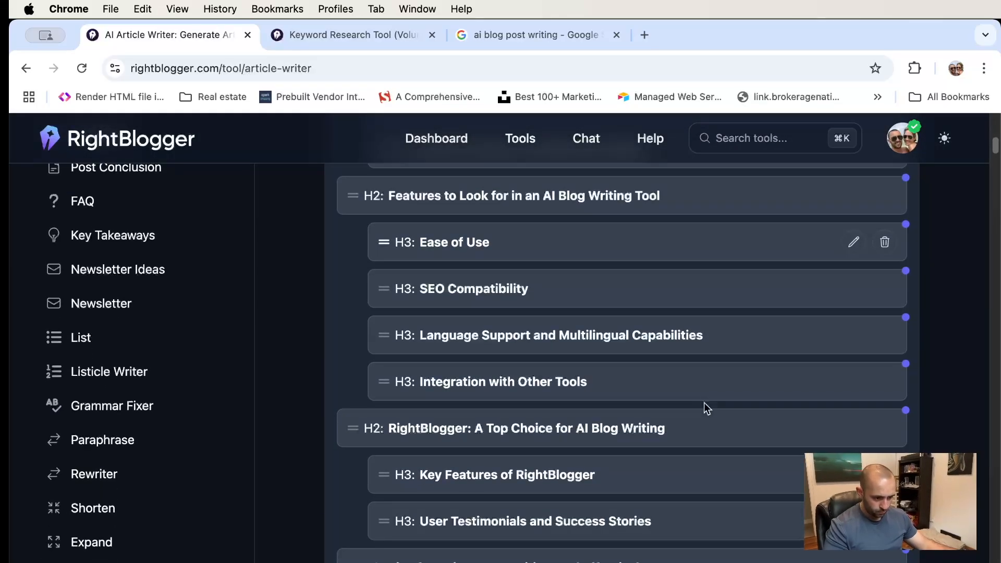
scroll(703, 403, up, 10)
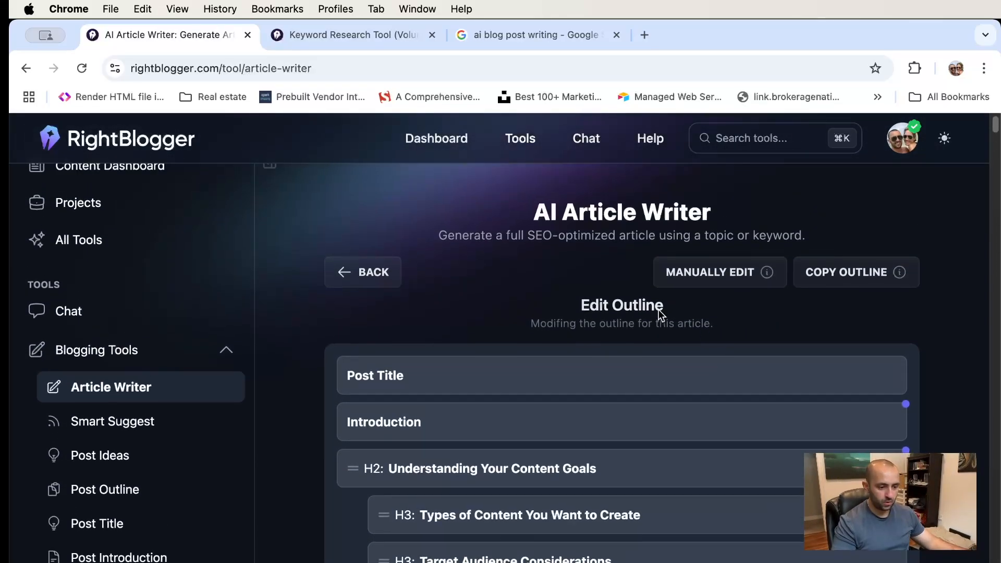
scroll(610, 377, down, 1)
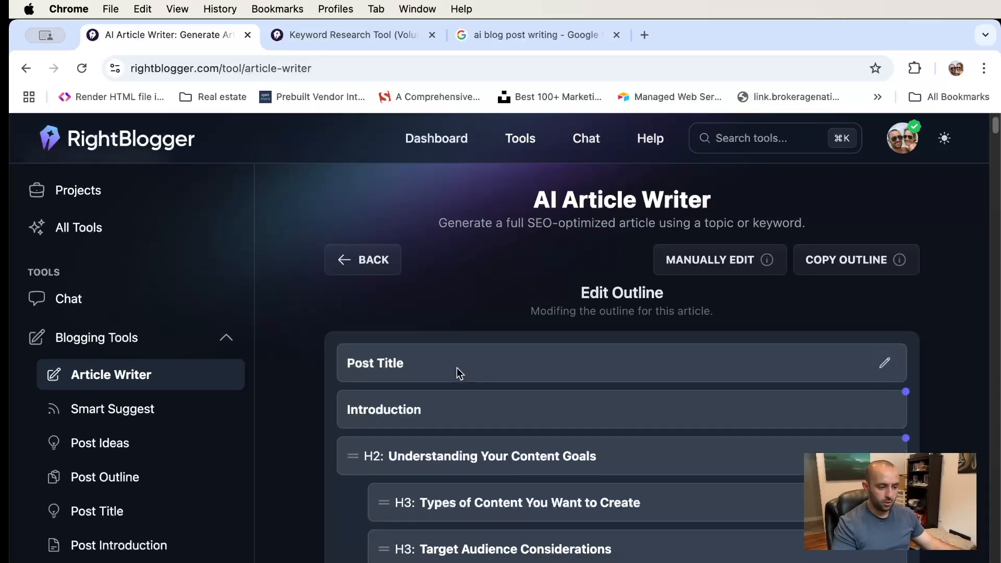
scroll(457, 371, down, 2)
click(884, 318)
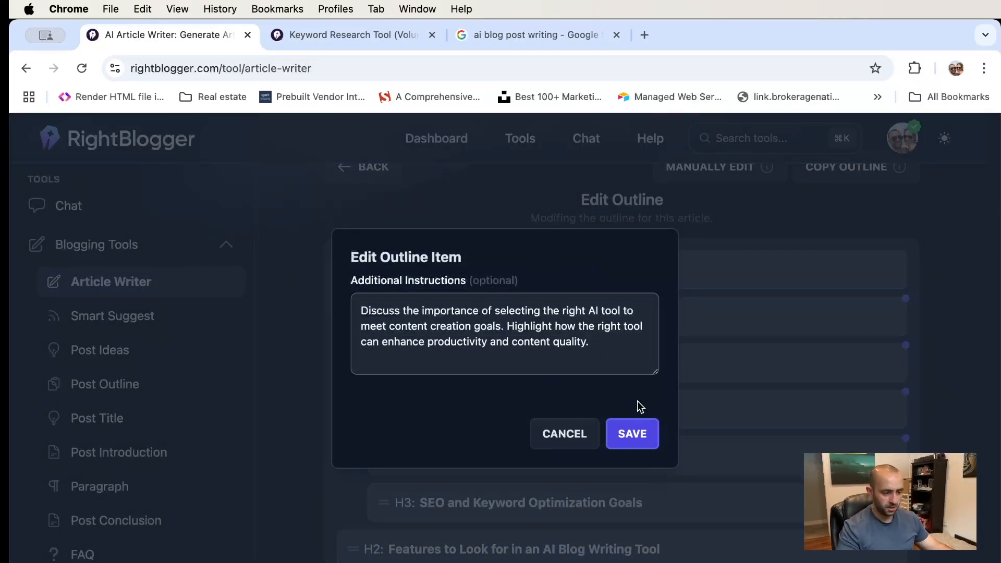
click(641, 435)
Review the H2 and H3 headings of the generated outline, including the RightBlogger section
scroll(553, 310, down, 2)
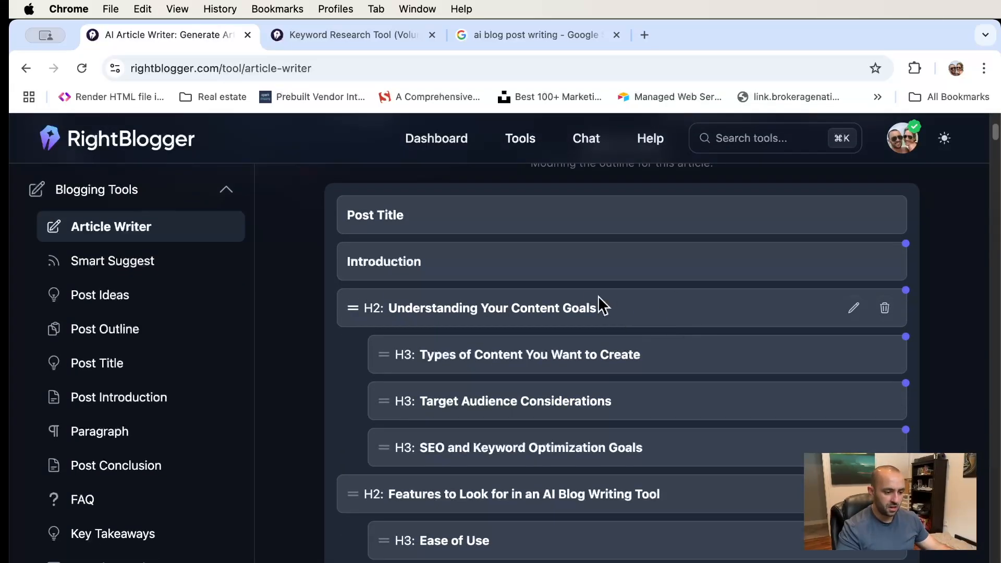
scroll(591, 303, down, 5)
scroll(577, 311, down, 15)
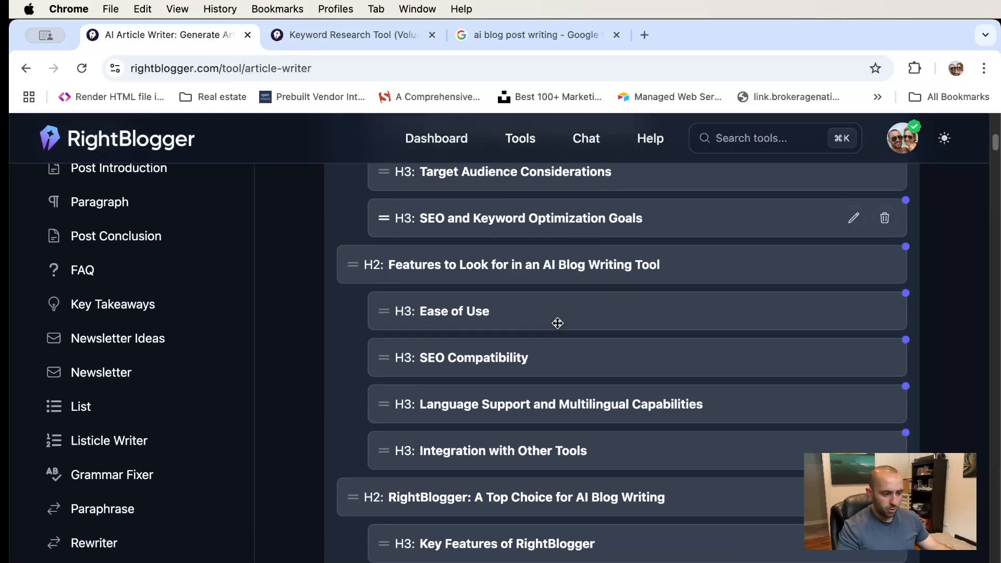
scroll(556, 324, up, 15)
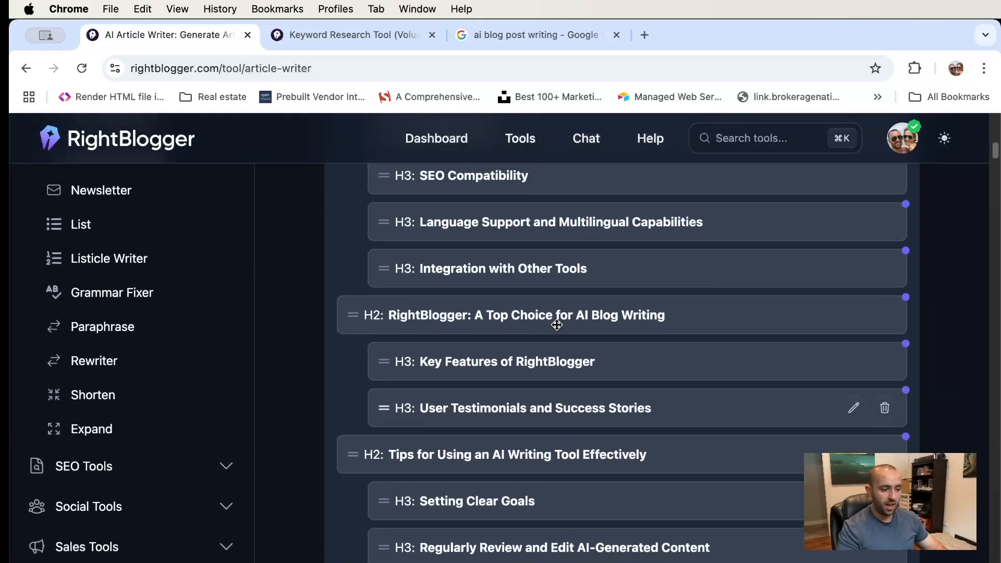
scroll(557, 322, up, 4)
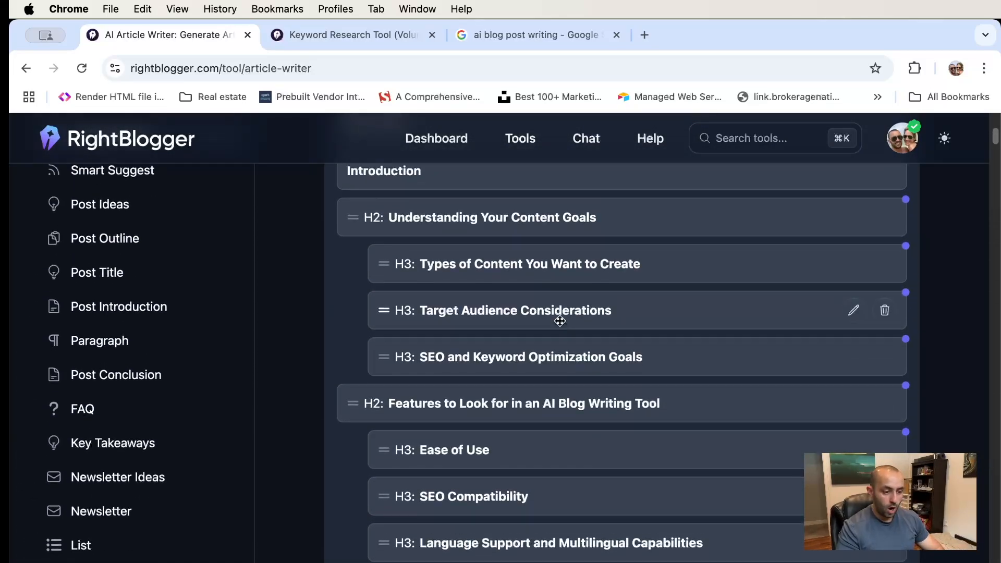
scroll(559, 320, up, 1)
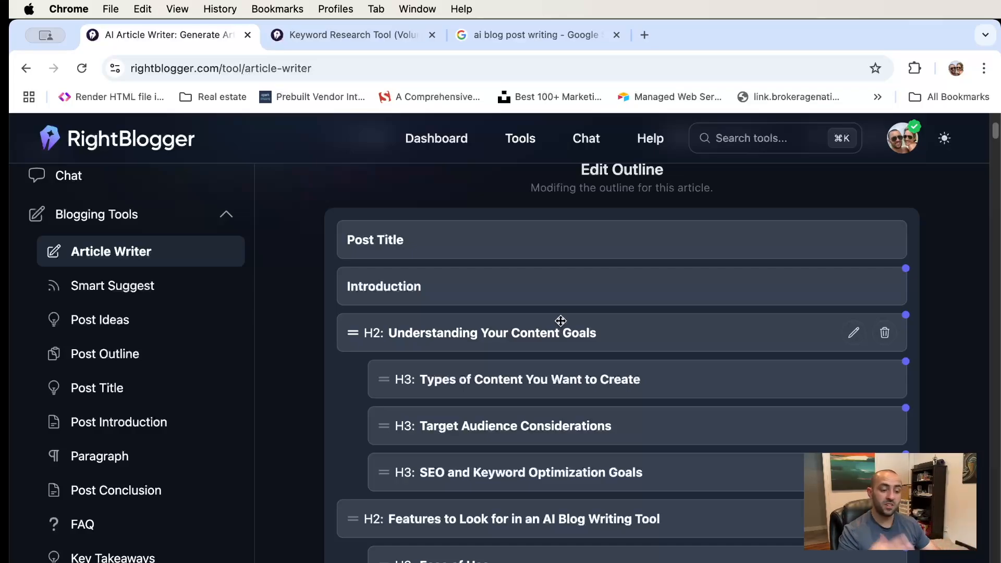
scroll(582, 349, down, 1)
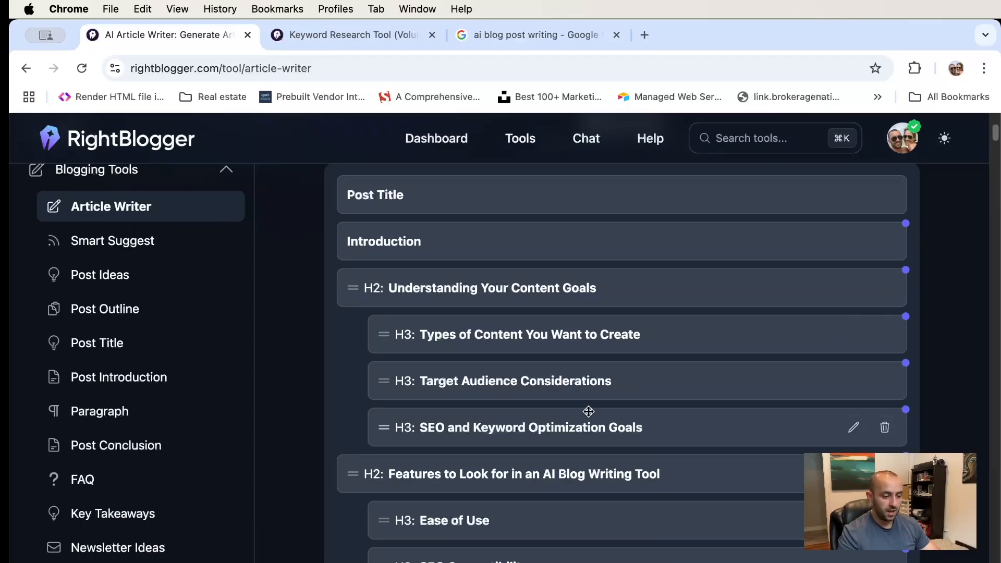
Remove the H3 item "Integration with Other Tools" from the article outline
scroll(588, 411, down, 3)
scroll(586, 408, down, 3)
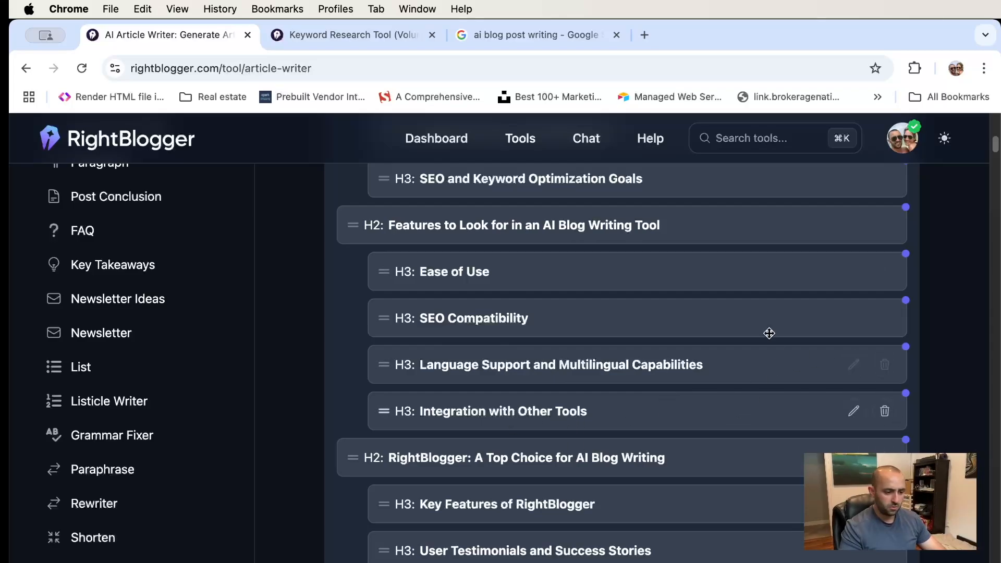
click(885, 412)
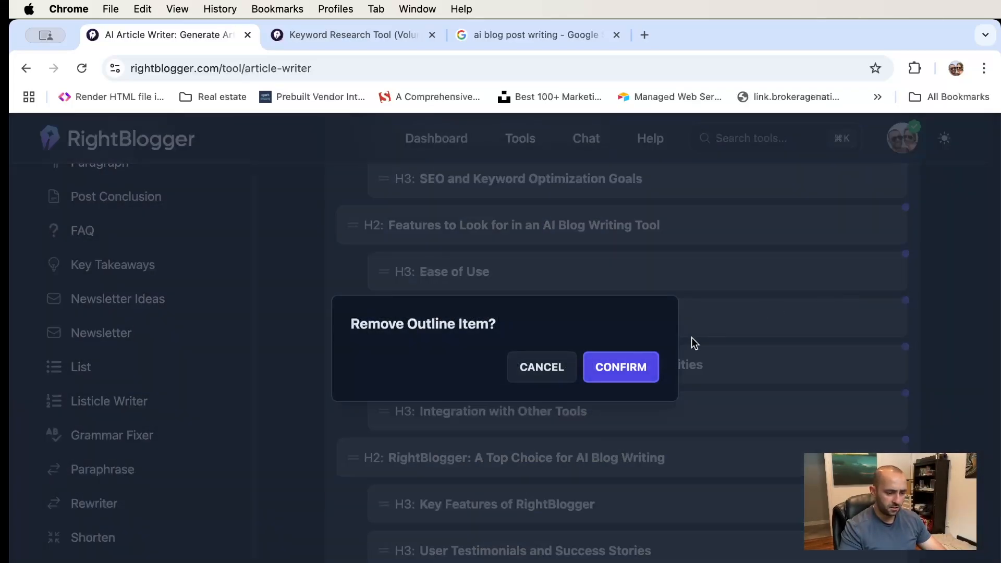
click(652, 360)
Review the remaining outline headings from the post title through the tips section and the Conclusion
scroll(711, 281, down, 3)
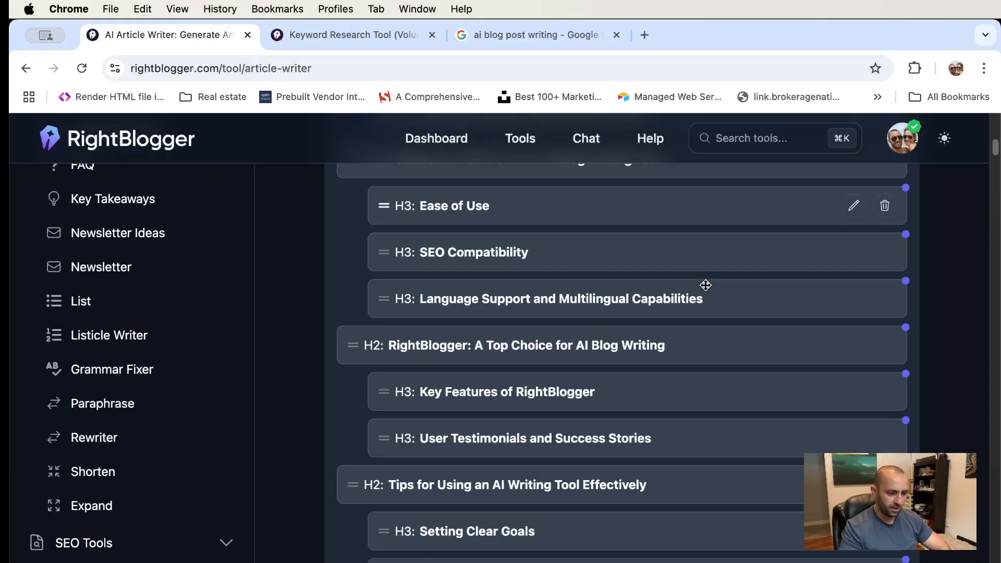
scroll(705, 285, down, 6)
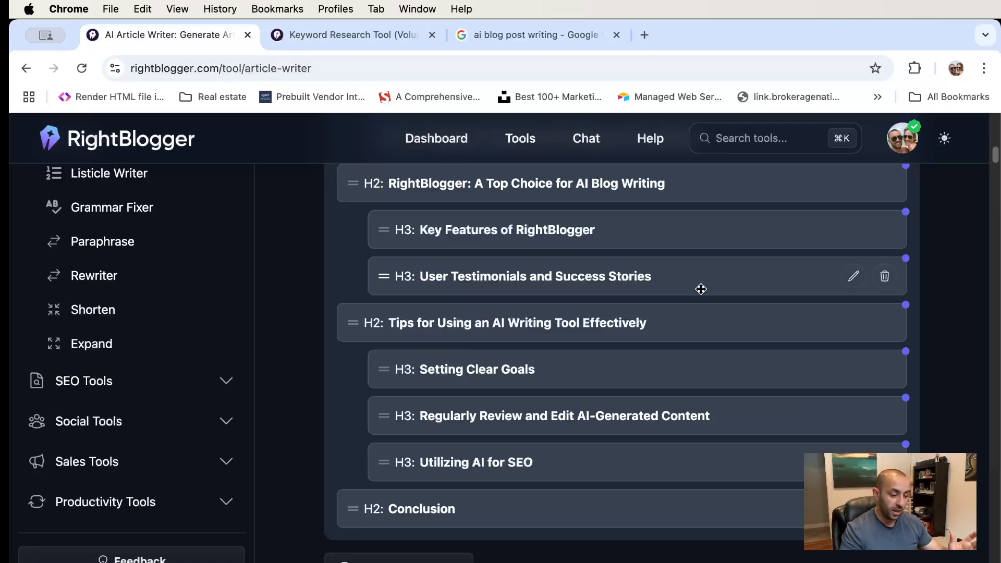
scroll(701, 289, up, 20)
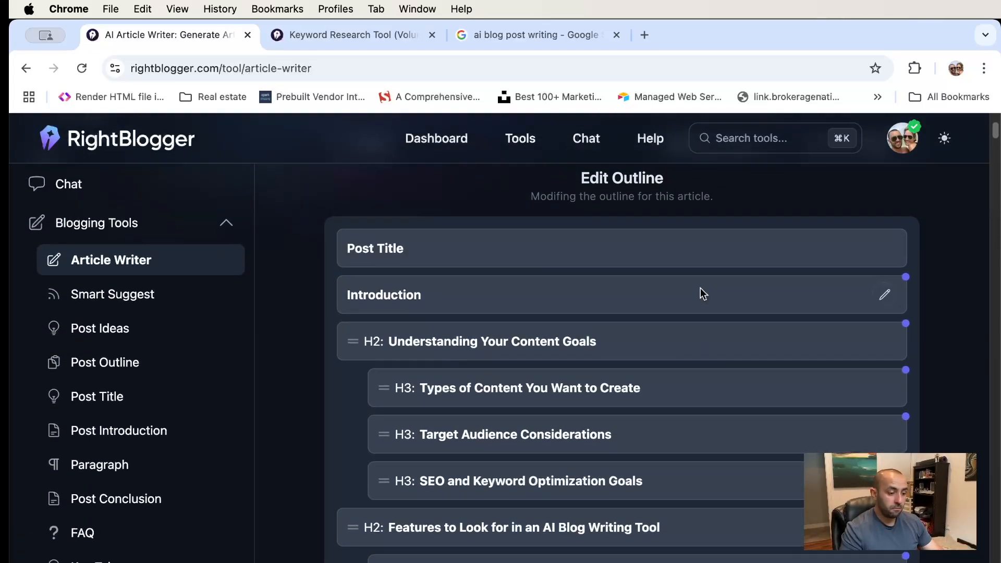
scroll(700, 287, down, 12)
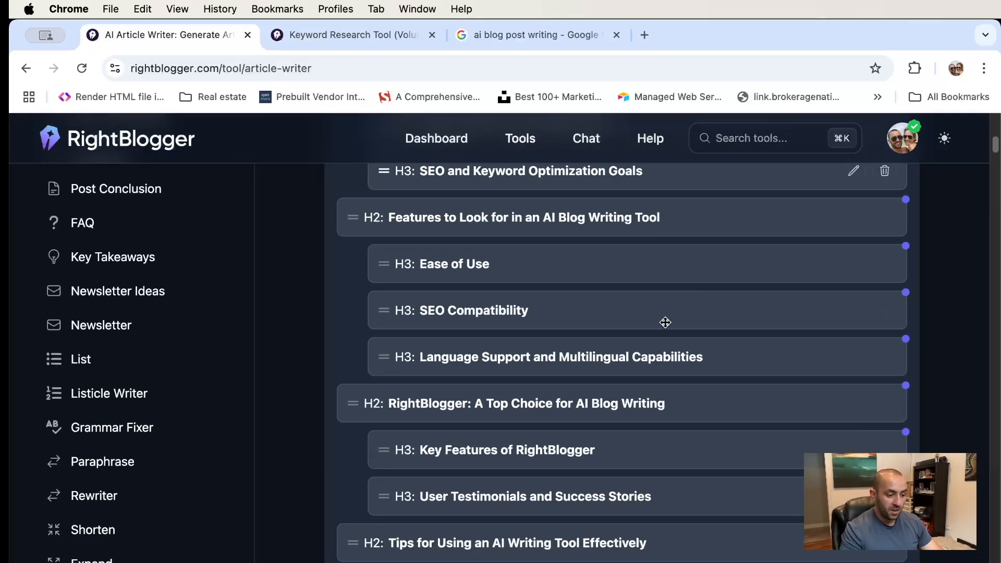
scroll(393, 404, down, 1)
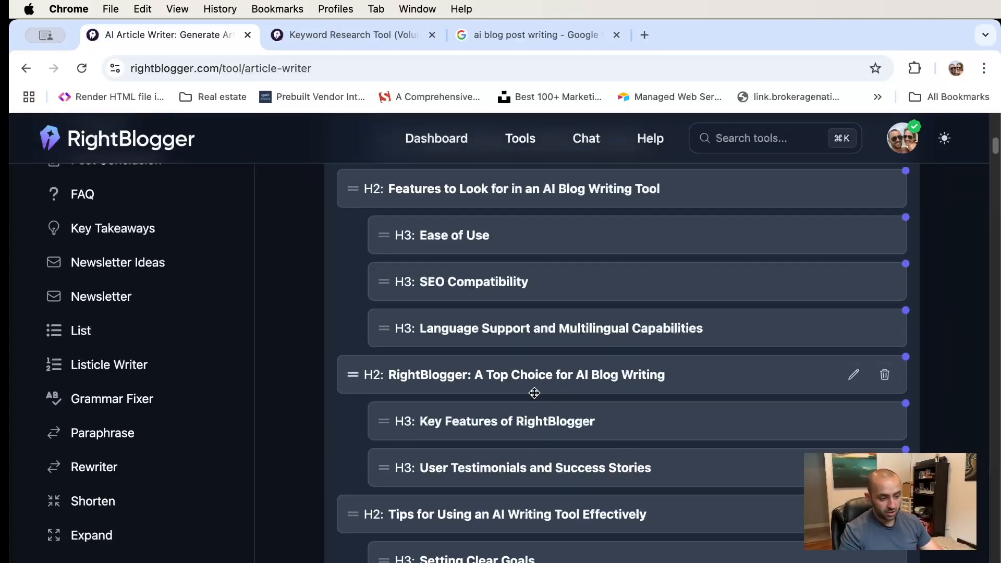
scroll(705, 467, down, 8)
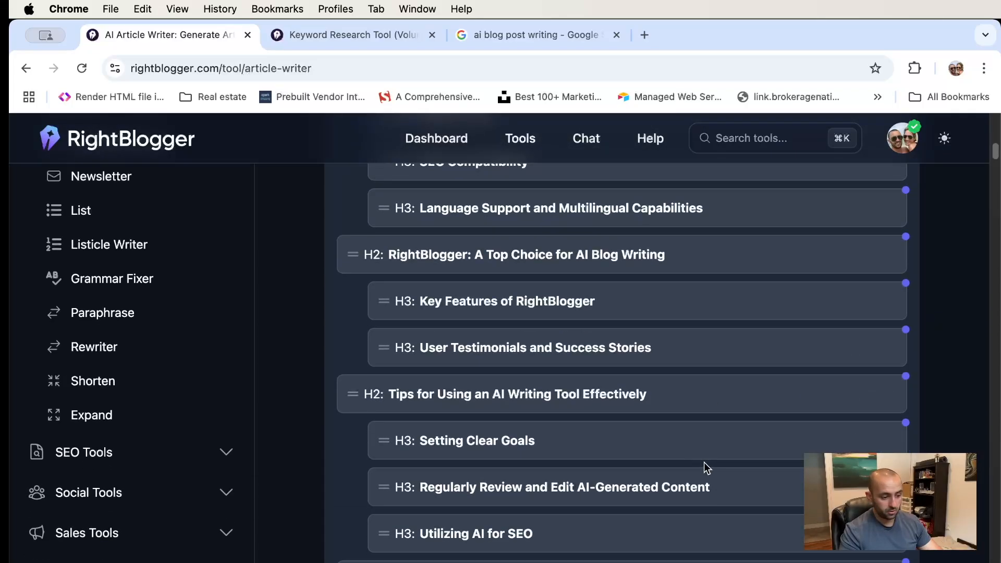
scroll(573, 365, up, 1)
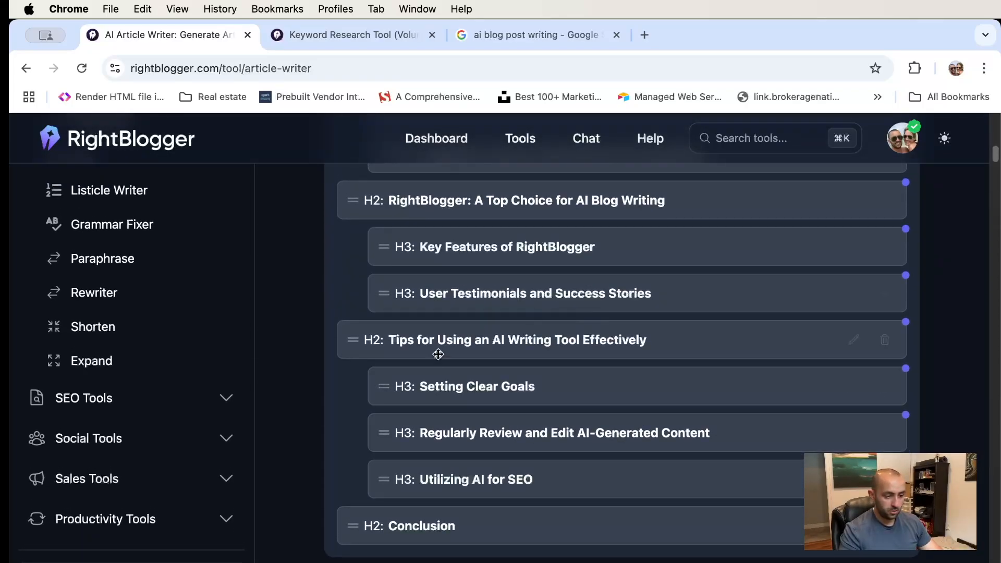
scroll(522, 363, down, 5)
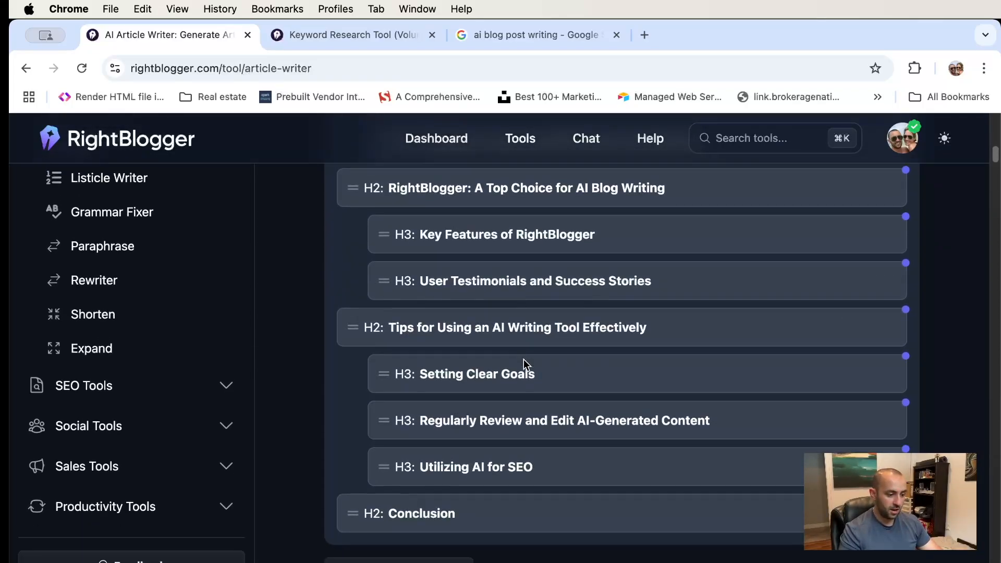
Open the additional instructions of the H2 item "RightBlogger: A Top Choice for AI Blog Writing" and save them
scroll(599, 417, up, 4)
scroll(649, 431, up, 7)
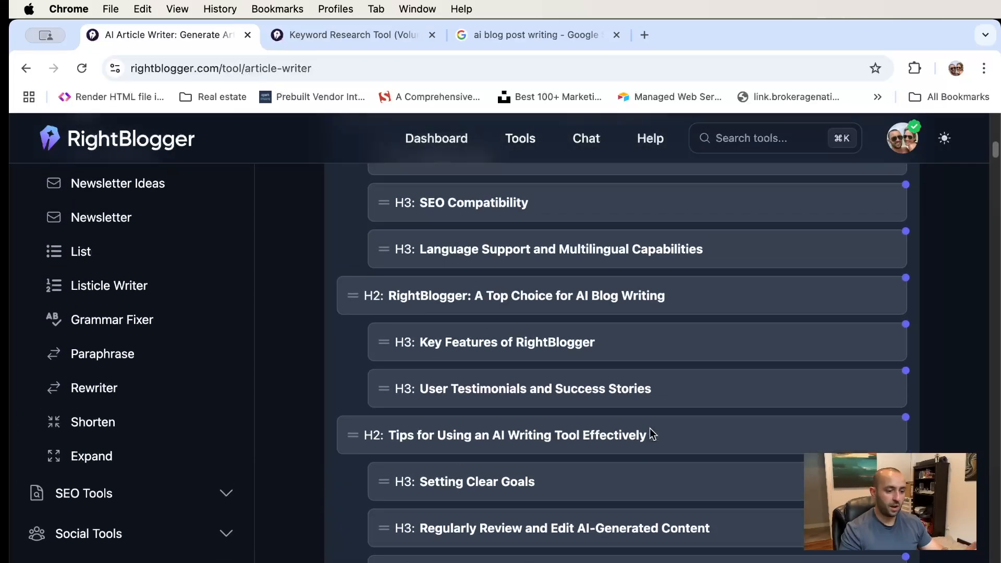
click(854, 366)
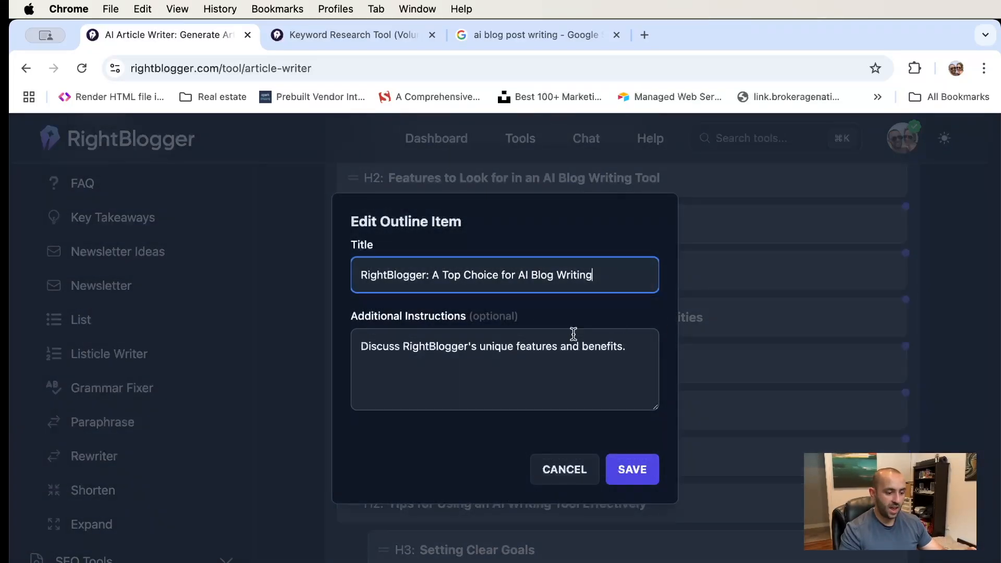
click(632, 469)
Generate the full article from the edited outline
scroll(811, 413, down, 3)
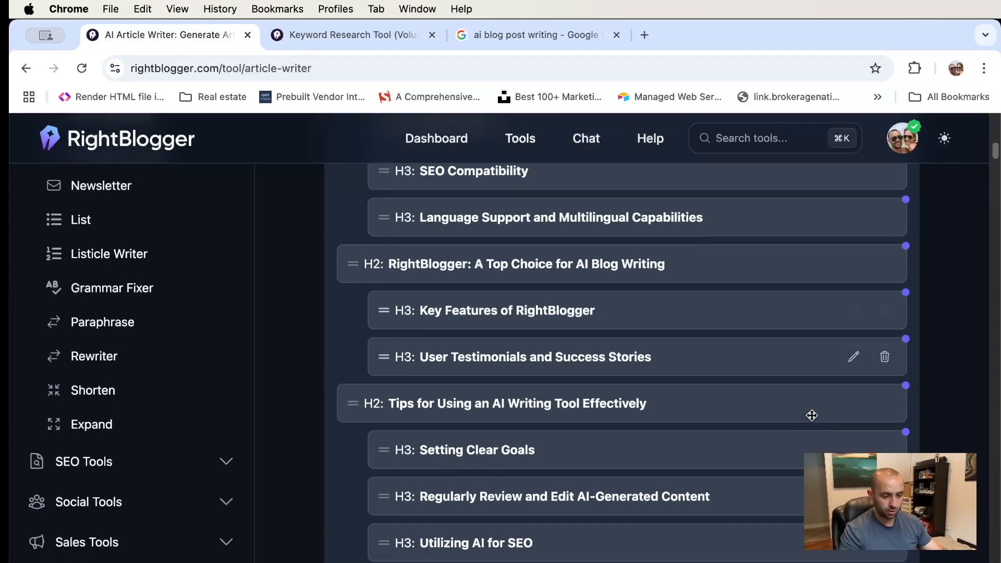
scroll(784, 370, down, 1)
scroll(784, 369, down, 5)
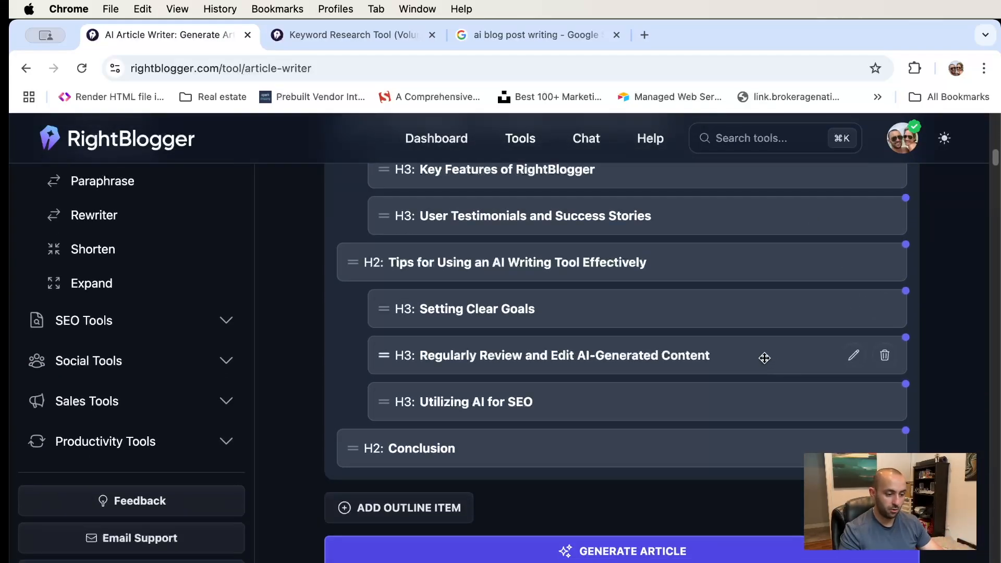
click(604, 473)
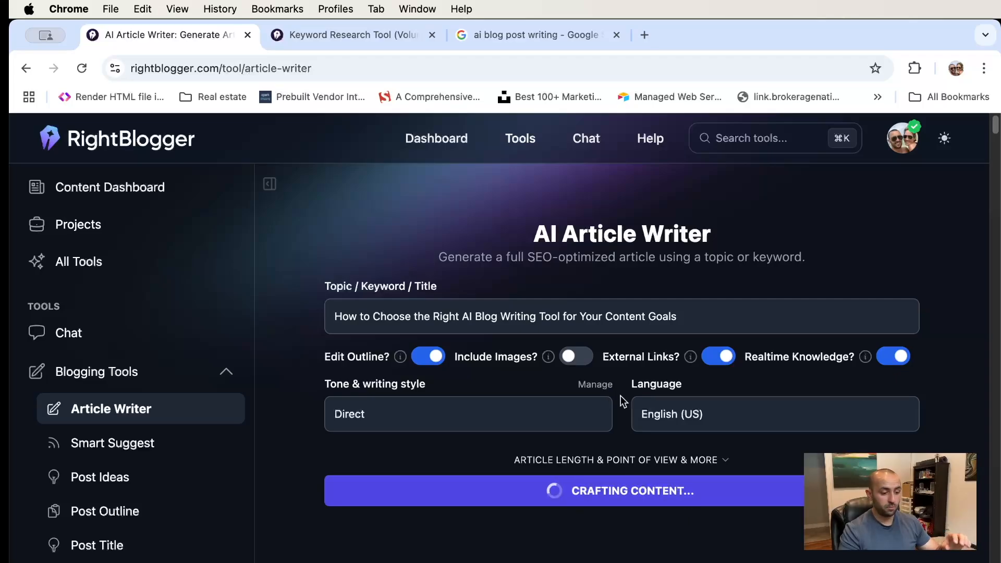
Follow the article generation and read the new title and introduction paragraph
scroll(679, 415, down, 5)
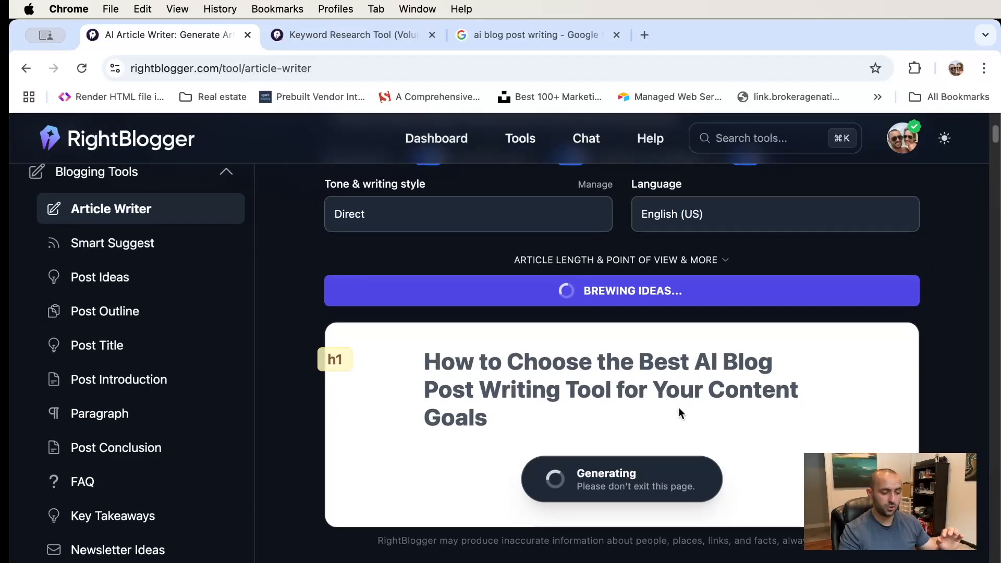
scroll(679, 409, down, 1)
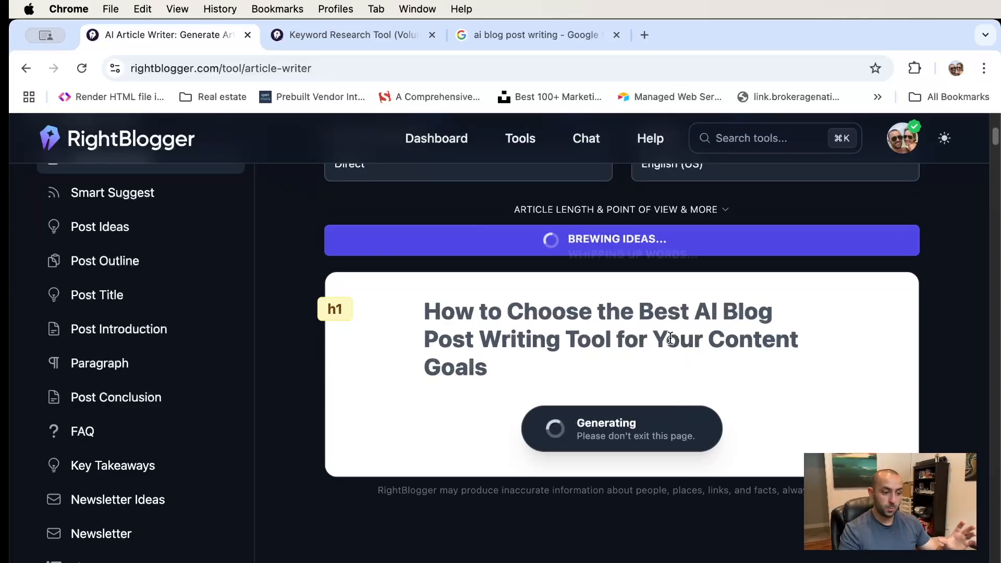
scroll(670, 337, down, 1)
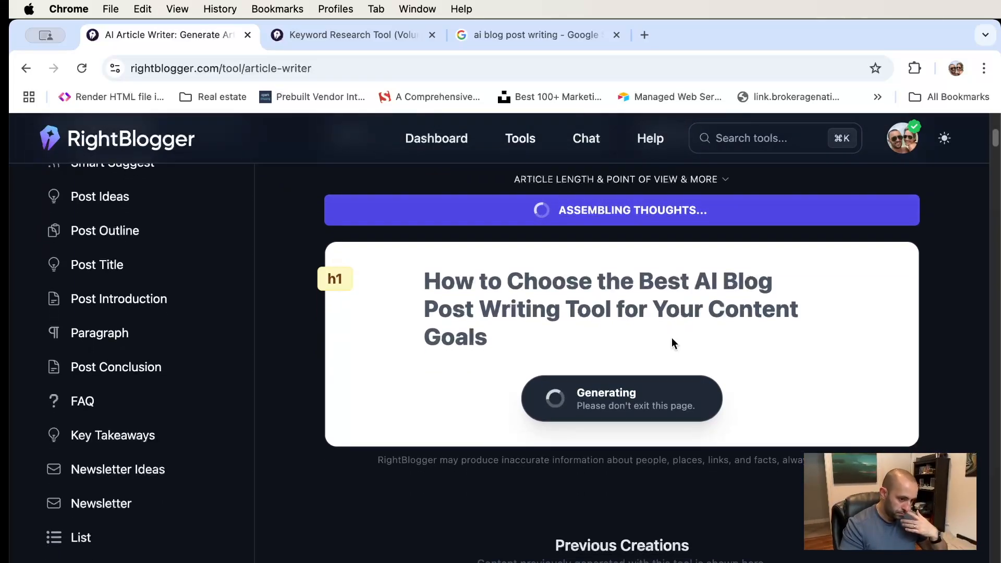
scroll(671, 338, down, 1)
scroll(670, 336, down, 1)
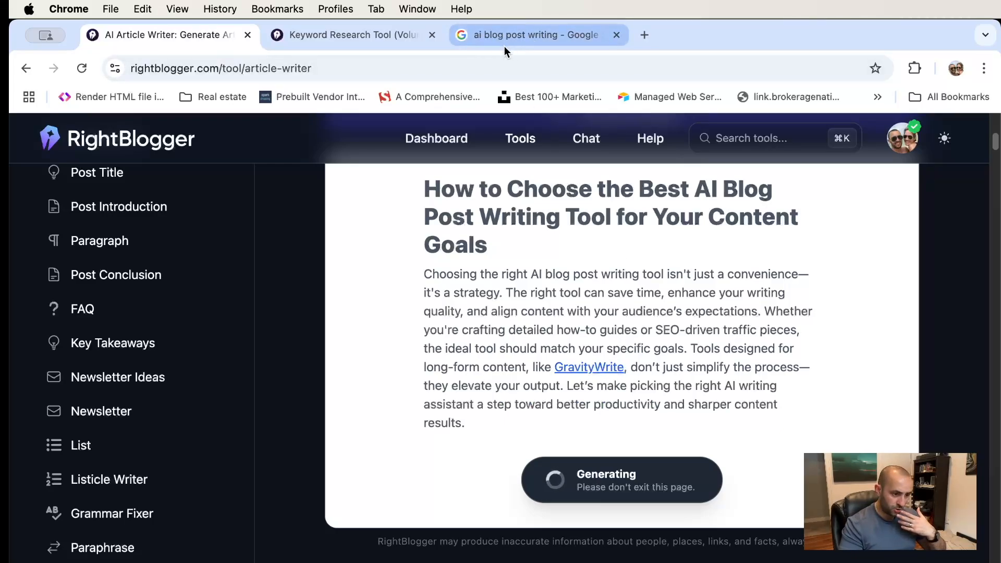
scroll(614, 309, down, 1)
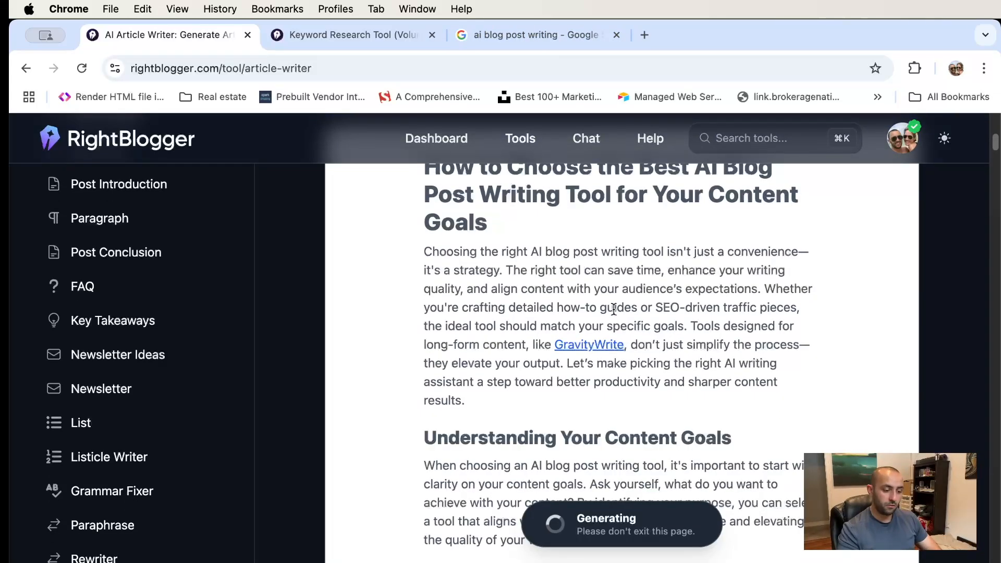
Read the generated sections on content types, target audience and SEO goals, including their external links
scroll(613, 308, down, 5)
scroll(606, 307, down, 5)
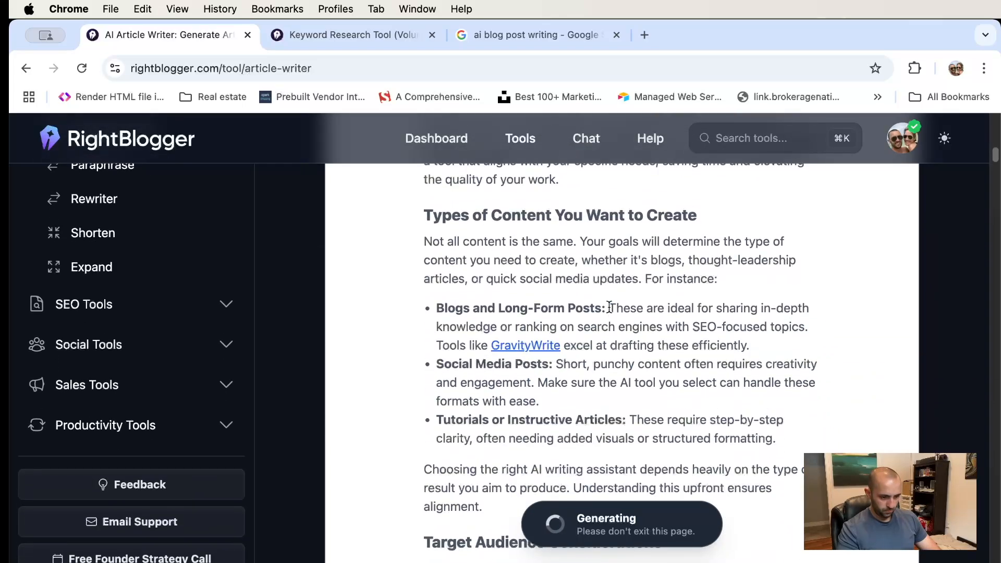
scroll(608, 307, down, 2)
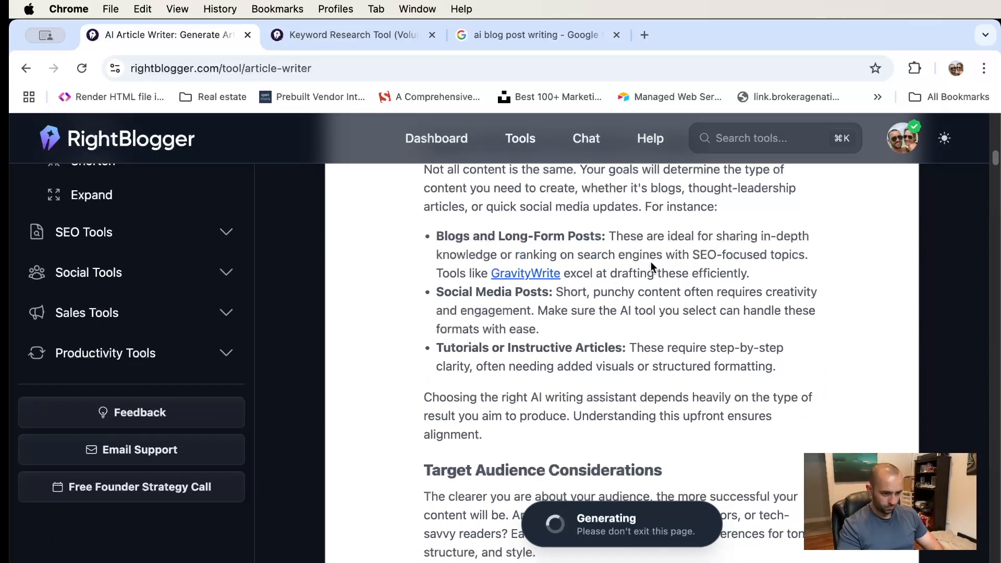
scroll(651, 261, down, 1)
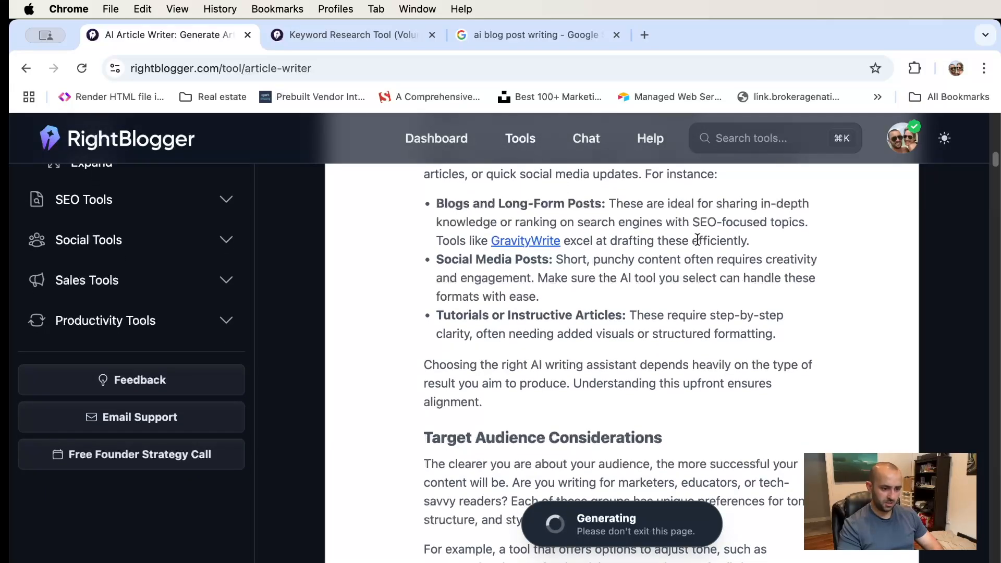
scroll(697, 240, down, 1)
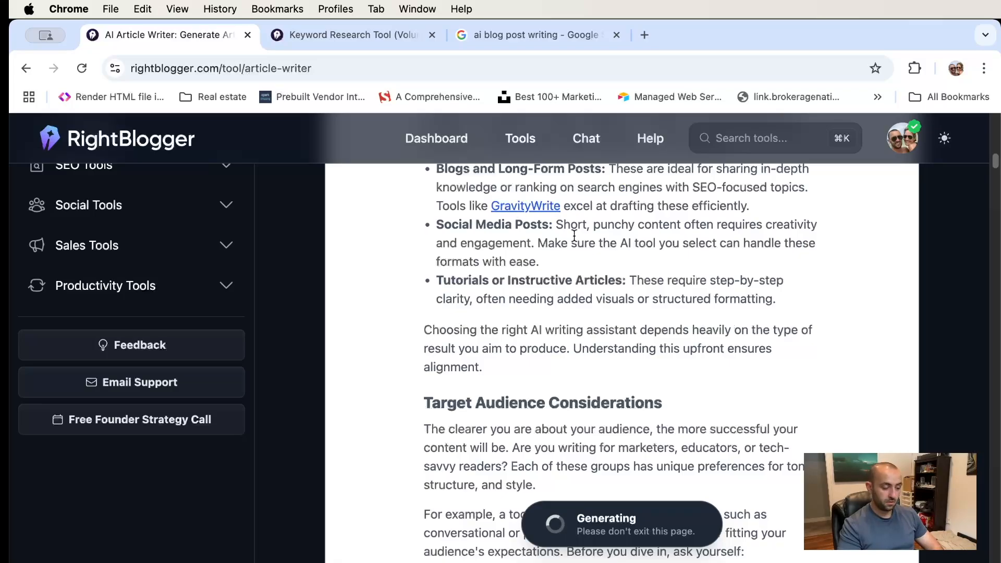
scroll(704, 269, down, 7)
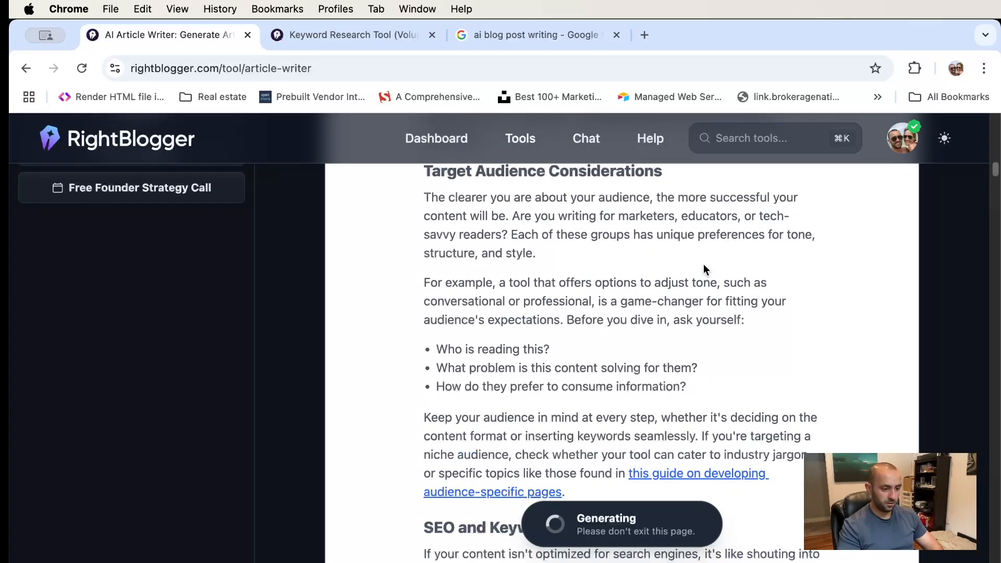
scroll(704, 264, down, 3)
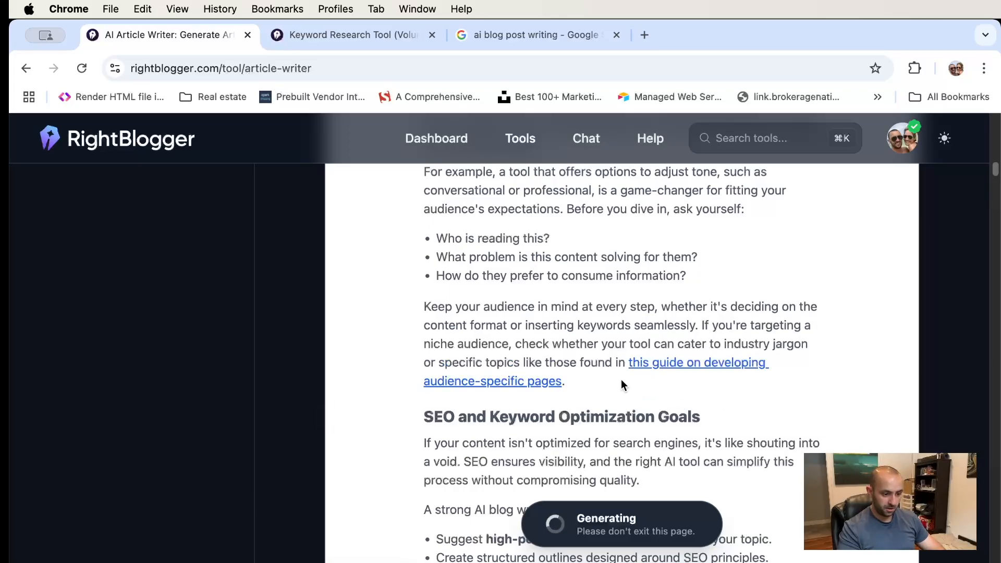
scroll(619, 385, down, 4)
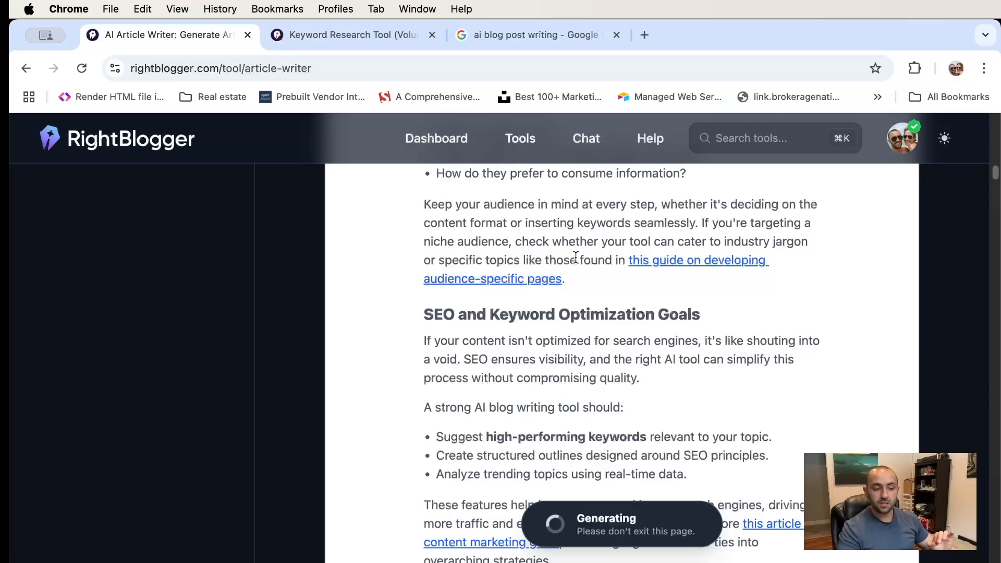
scroll(605, 306, down, 4)
Go back over the article from its introduction and read on through the Ease of Use and SEO Compatibility sections
scroll(607, 305, up, 3)
scroll(606, 305, up, 10)
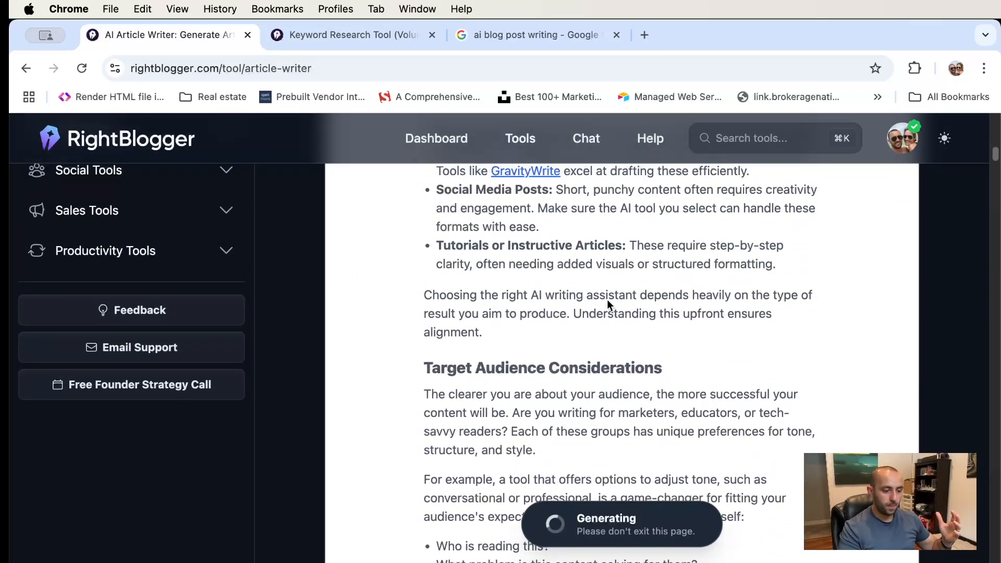
scroll(607, 299, up, 10)
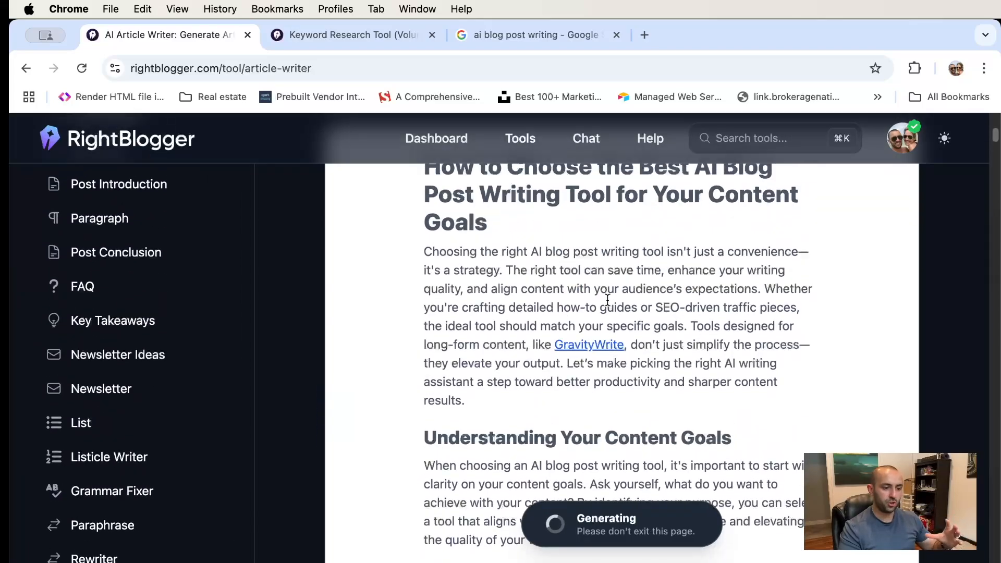
scroll(607, 300, up, 2)
scroll(606, 300, down, 10)
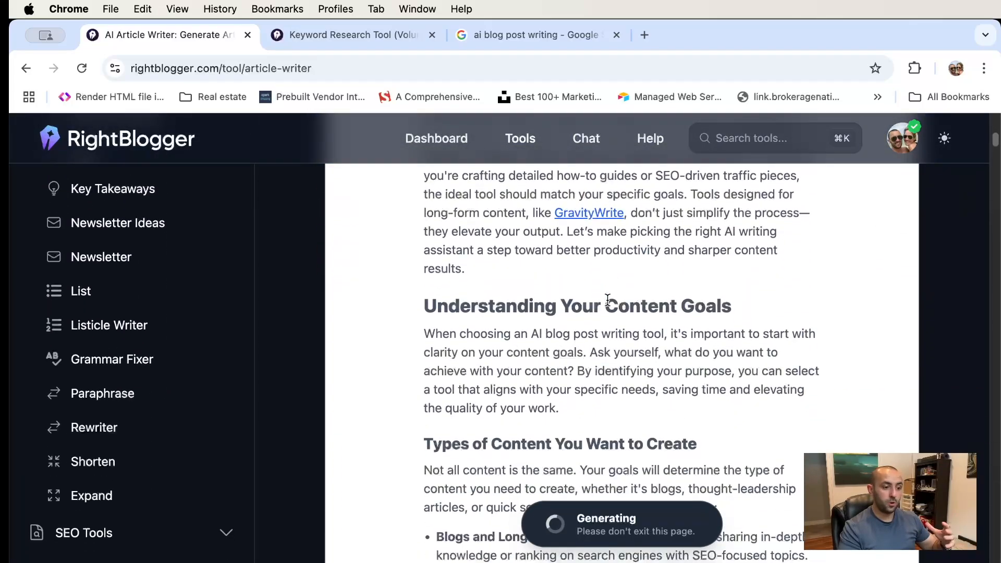
scroll(607, 304, down, 10)
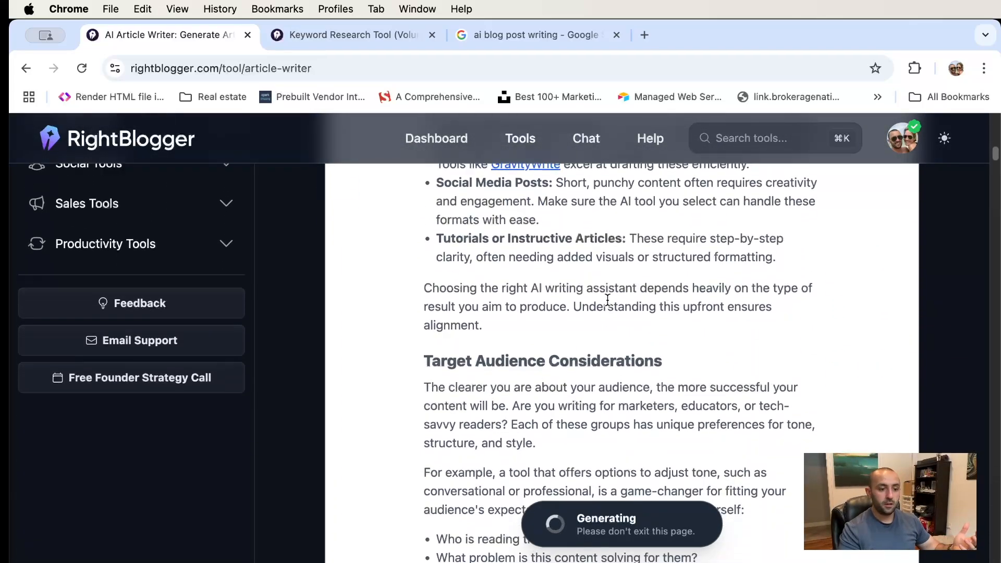
scroll(607, 299, down, 6)
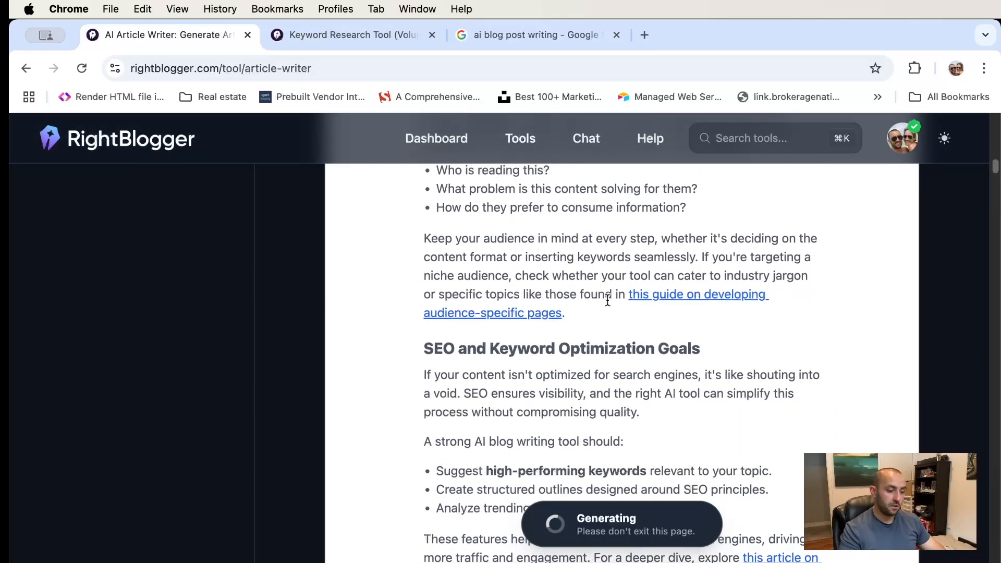
scroll(607, 302, down, 8)
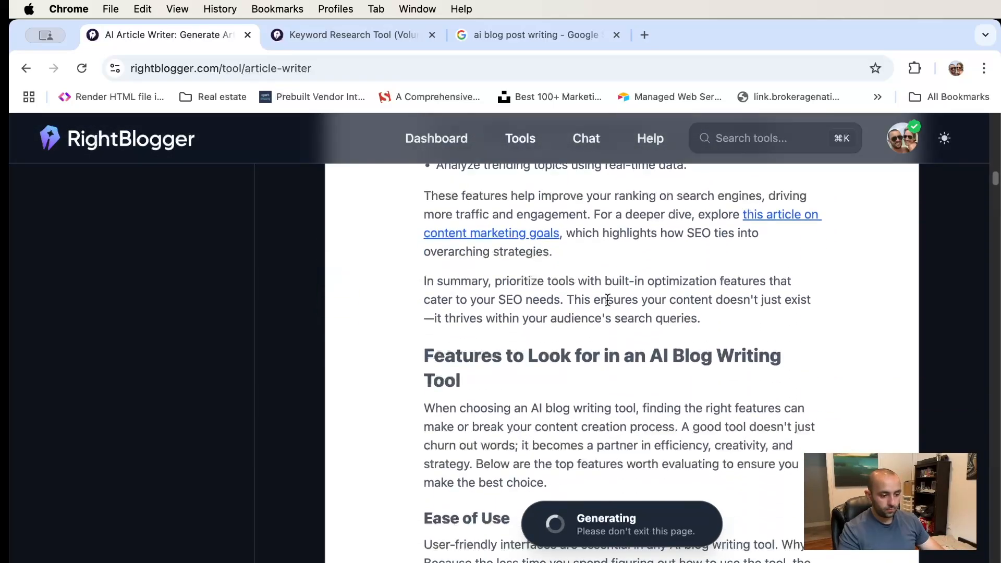
scroll(607, 301, down, 8)
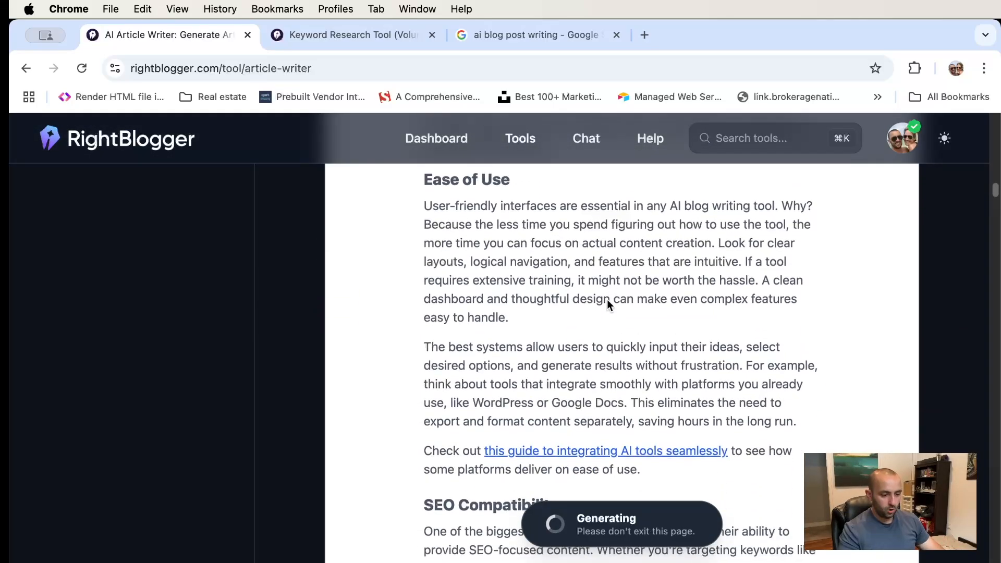
scroll(607, 302, down, 5)
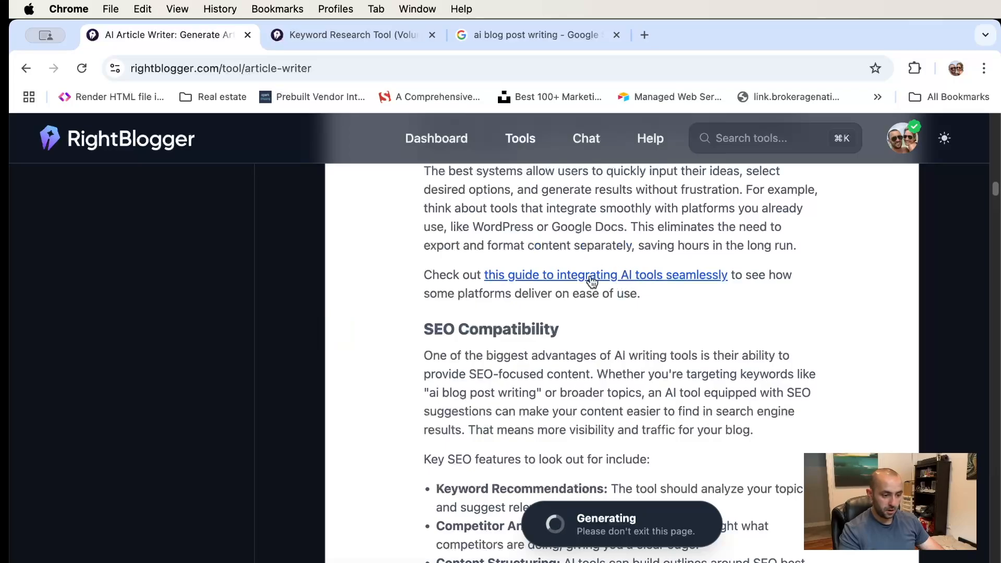
Read on past the SEO Compatibility section and highlight the heading "RightBlogger: A Top Choice for AI Blog Writing"
scroll(592, 282, down, 6)
scroll(548, 289, up, 5)
scroll(526, 294, down, 3)
scroll(525, 290, down, 15)
scroll(524, 289, down, 6)
drag(427, 291, 527, 323)
scroll(536, 304, down, 1)
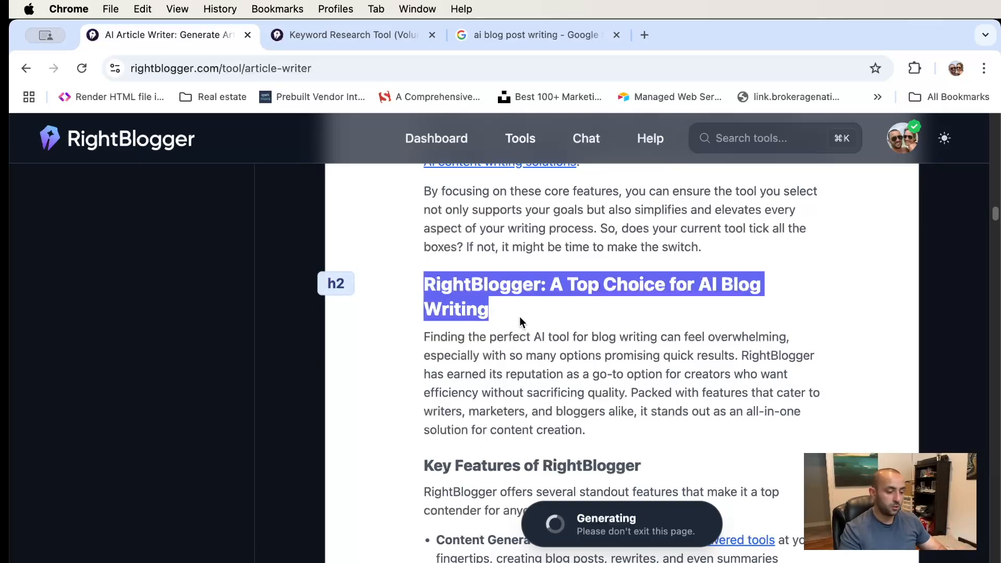
Read the Key Features of RightBlogger and the User Testimonials and Success Stories sections
scroll(520, 318, down, 4)
scroll(520, 317, down, 4)
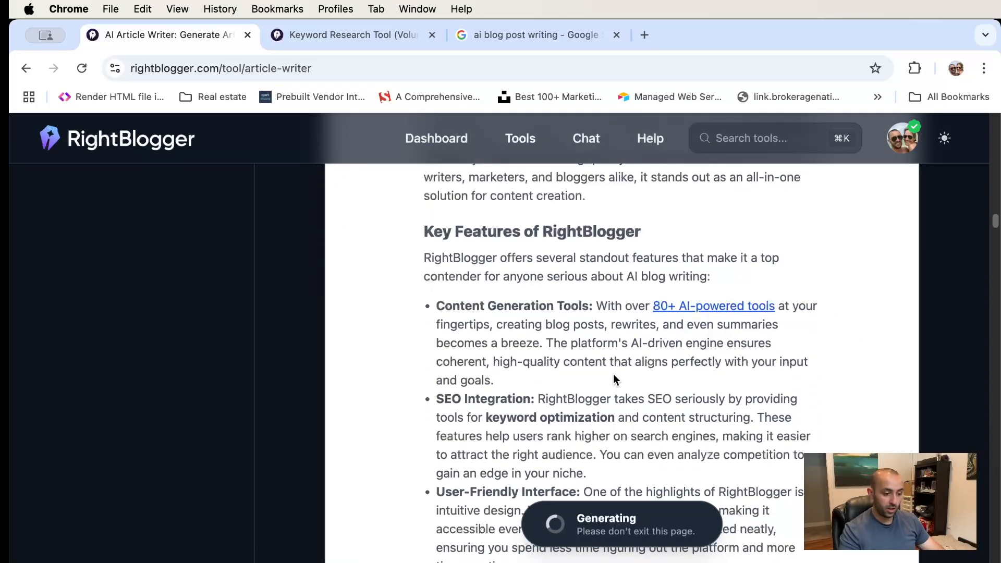
scroll(696, 352, down, 9)
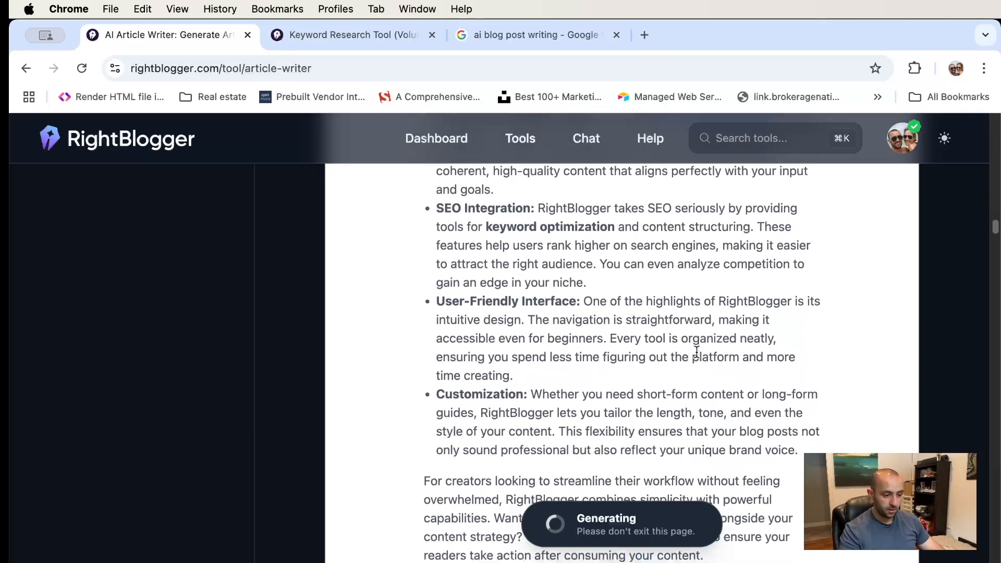
scroll(695, 351, down, 4)
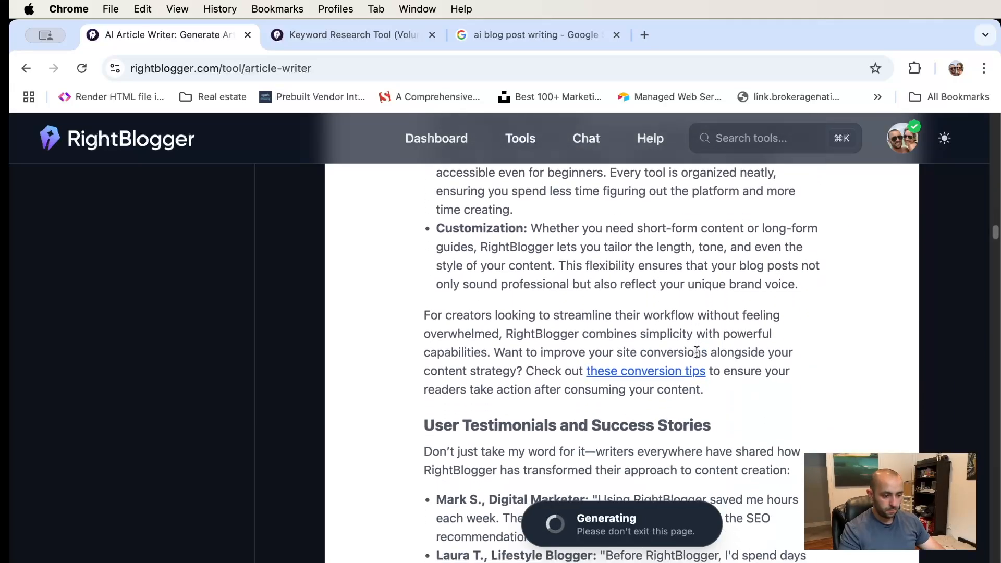
scroll(553, 307, down, 8)
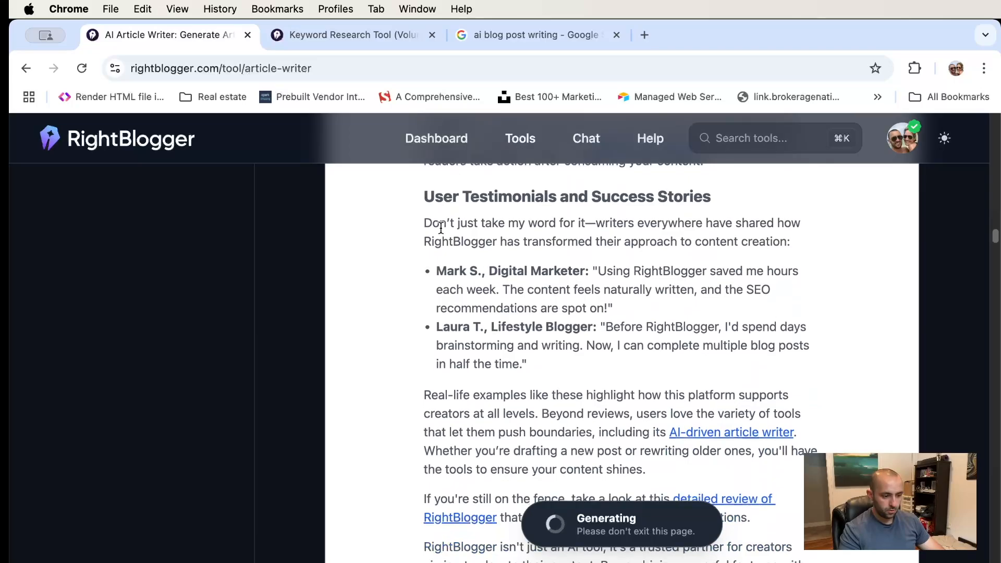
Read the section on tips for using an AI writing tool and the Conclusion through to the article's end
scroll(662, 280, down, 20)
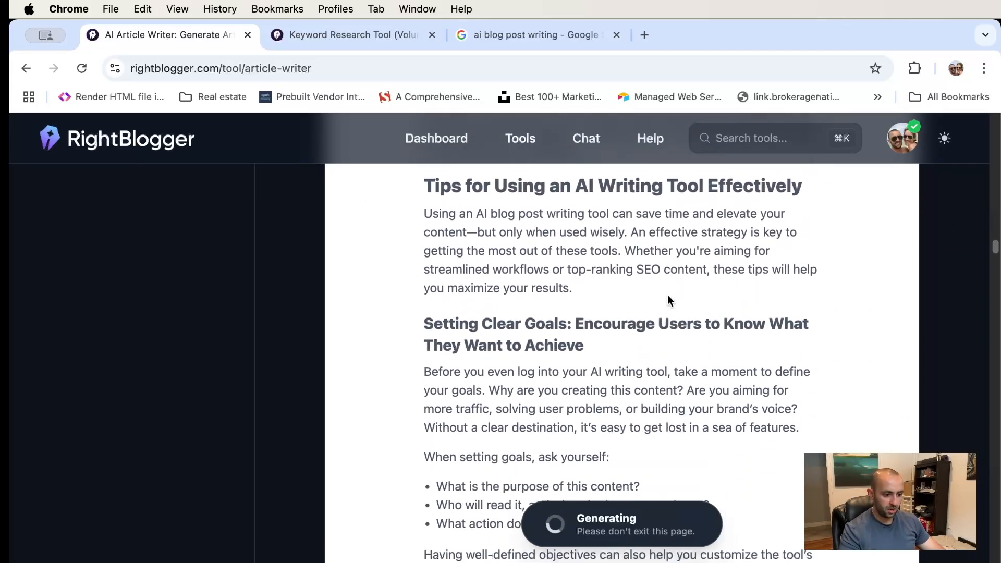
scroll(667, 295, down, 12)
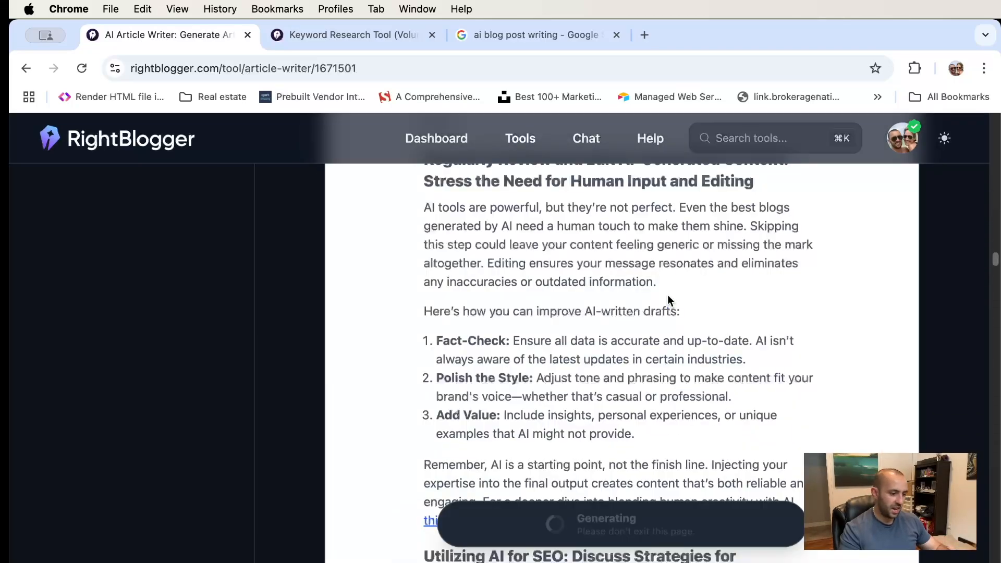
scroll(667, 295, down, 14)
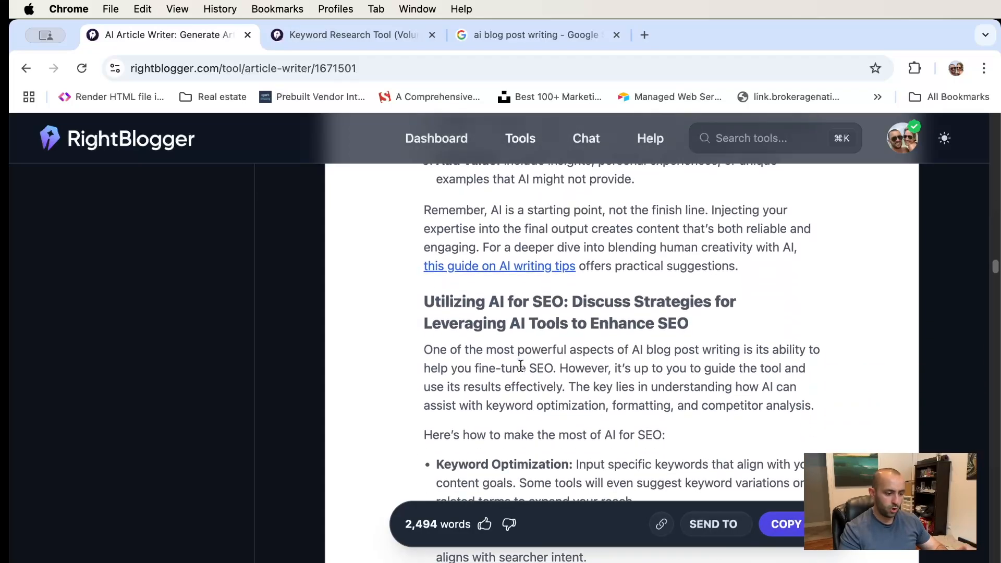
scroll(520, 365, down, 15)
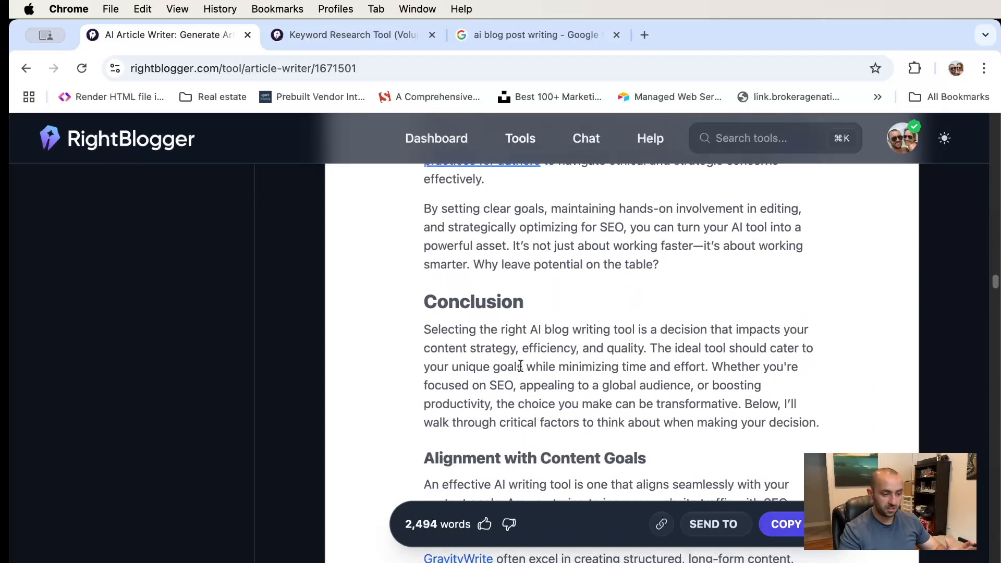
scroll(520, 365, down, 8)
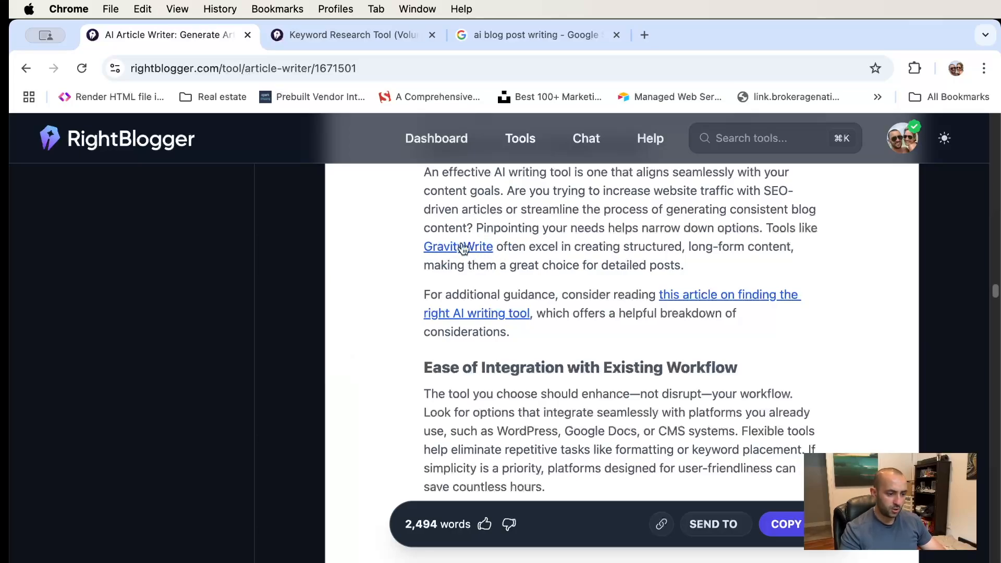
scroll(543, 284, down, 15)
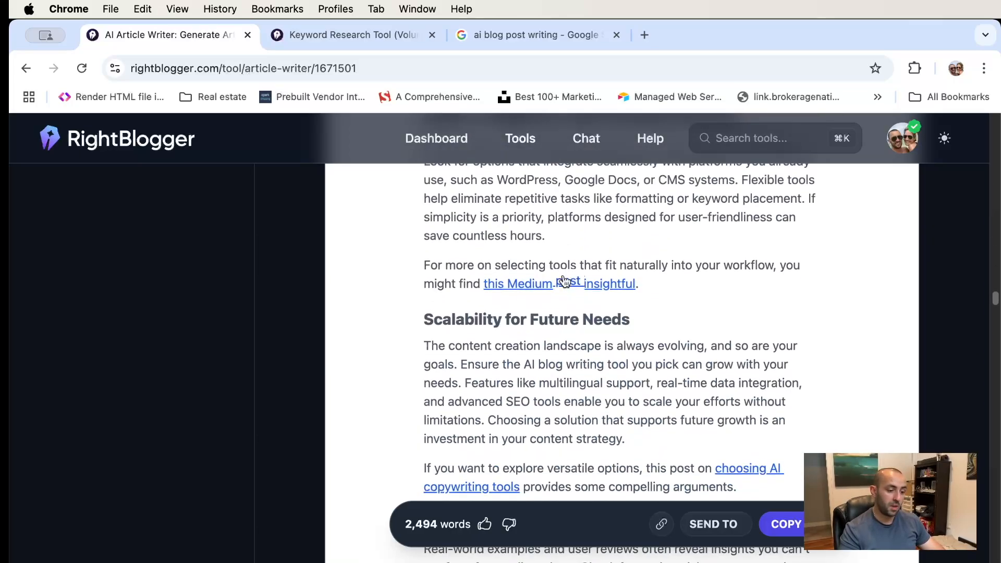
scroll(598, 286, down, 7)
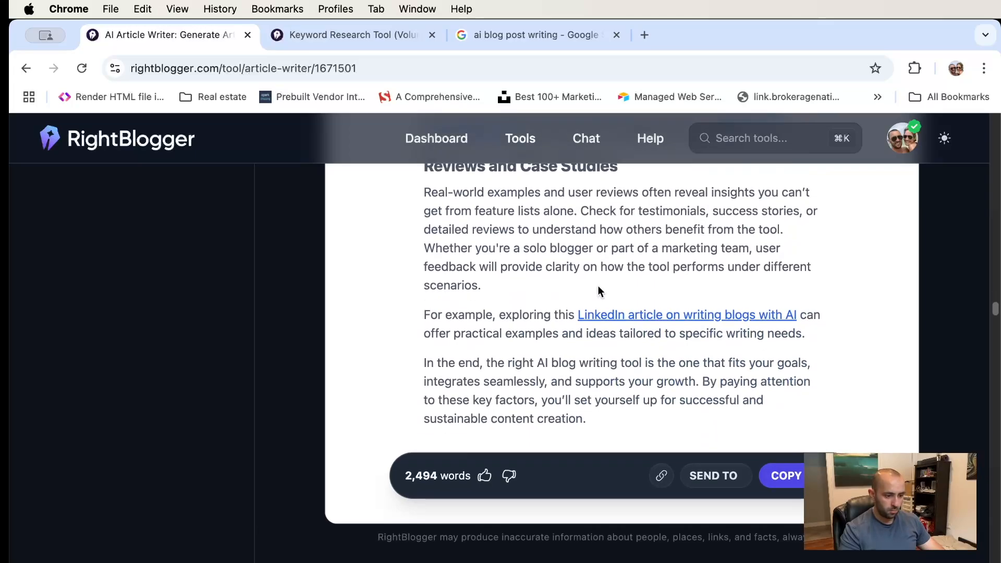
Review the finished article backwards from its closing sections up to the main title
scroll(597, 286, up, 6)
scroll(598, 285, up, 20)
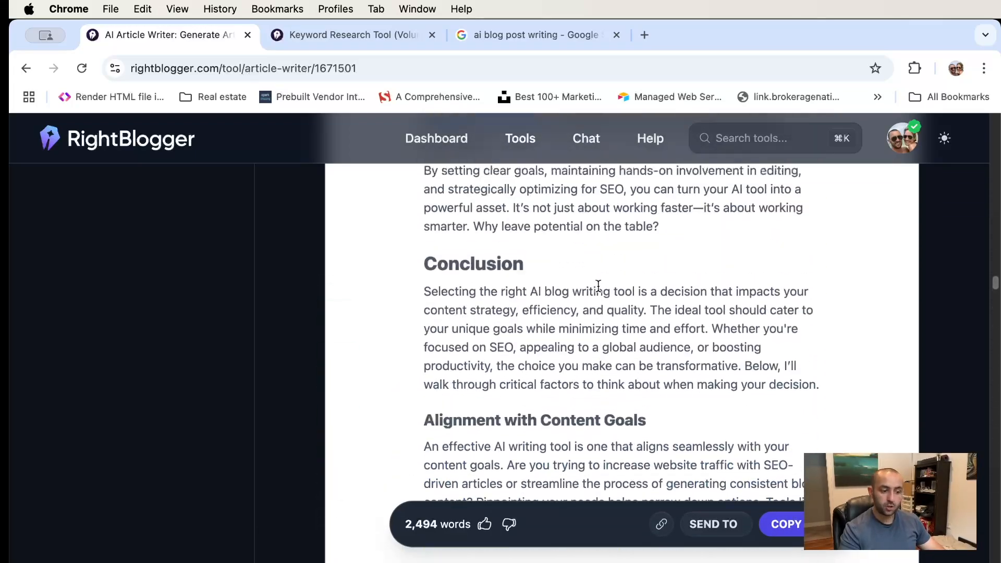
scroll(599, 285, up, 20)
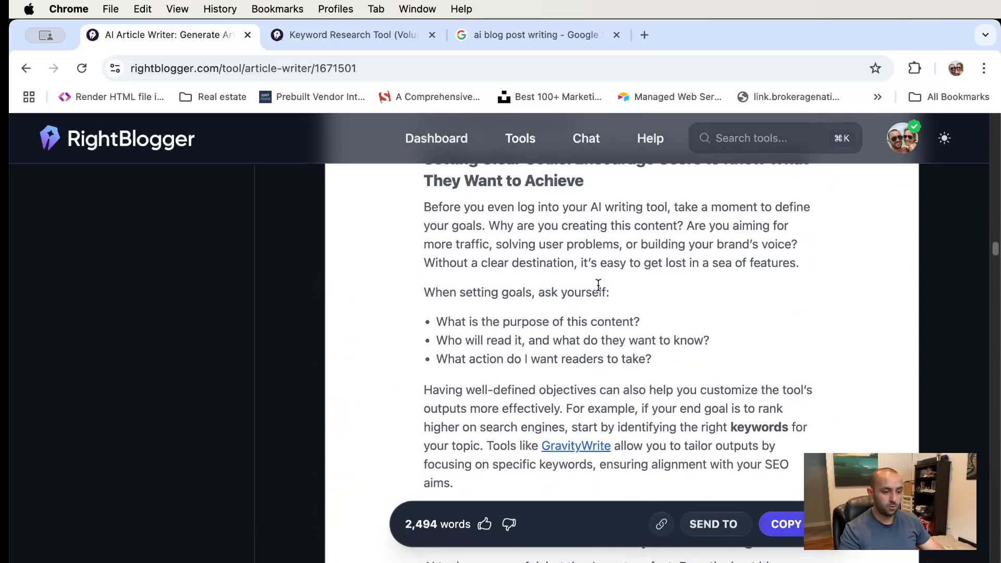
scroll(599, 284, up, 20)
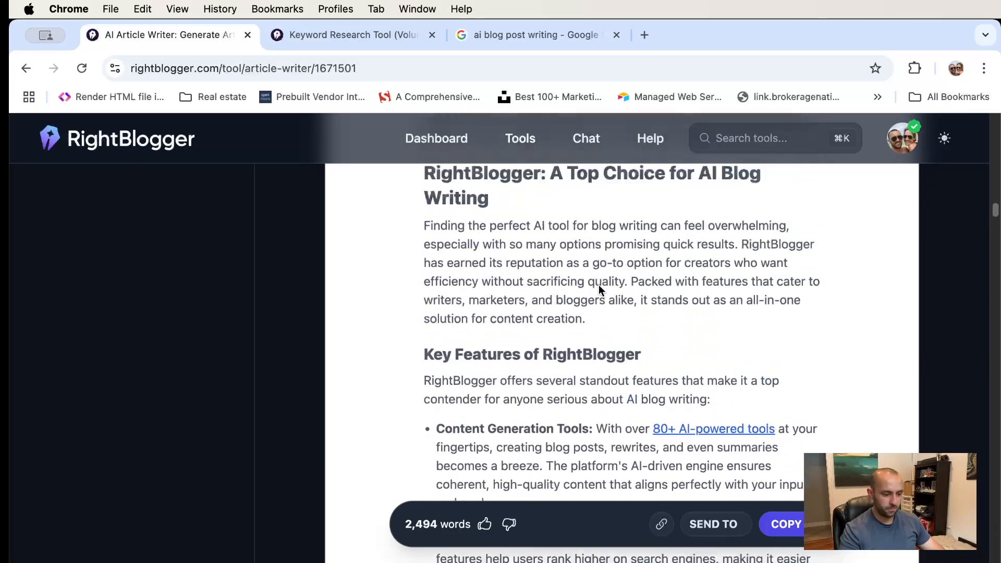
scroll(598, 285, up, 5)
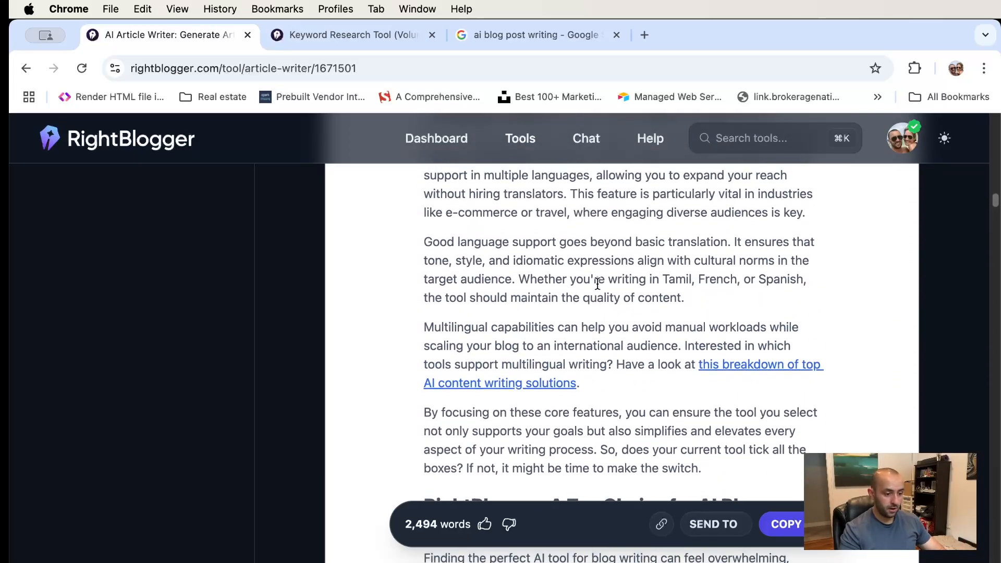
scroll(571, 300, up, 10)
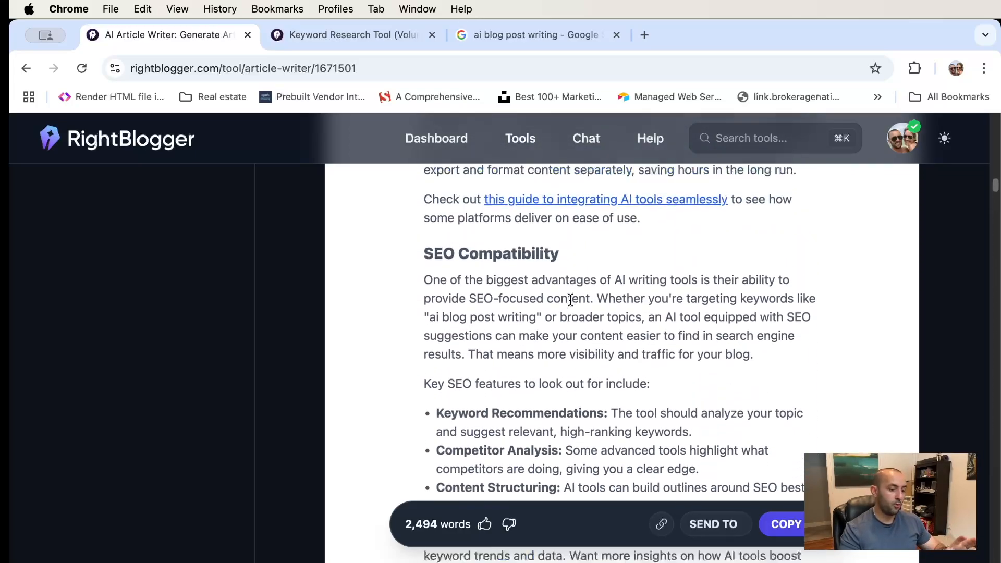
scroll(570, 300, up, 6)
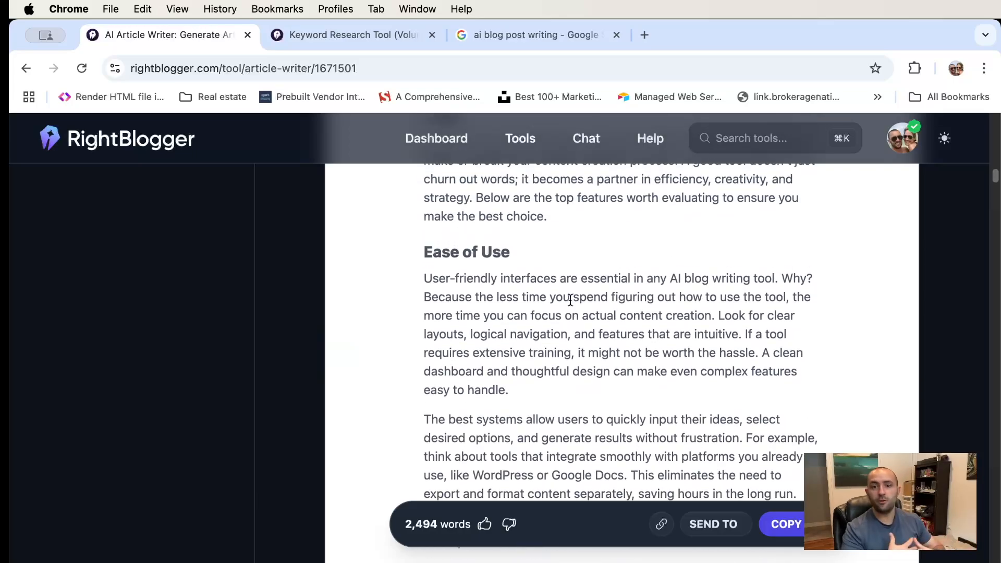
scroll(576, 300, up, 20)
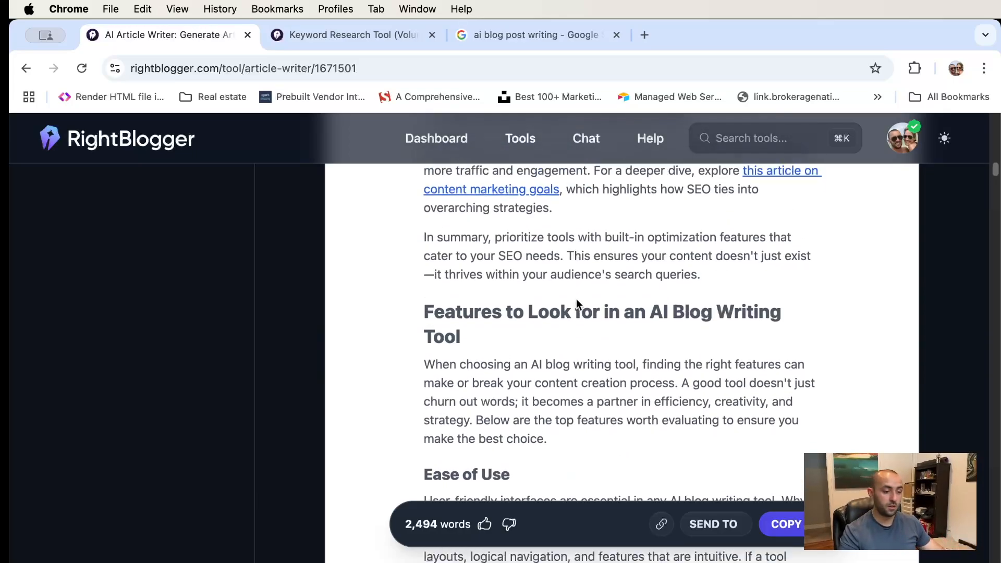
scroll(574, 299, up, 18)
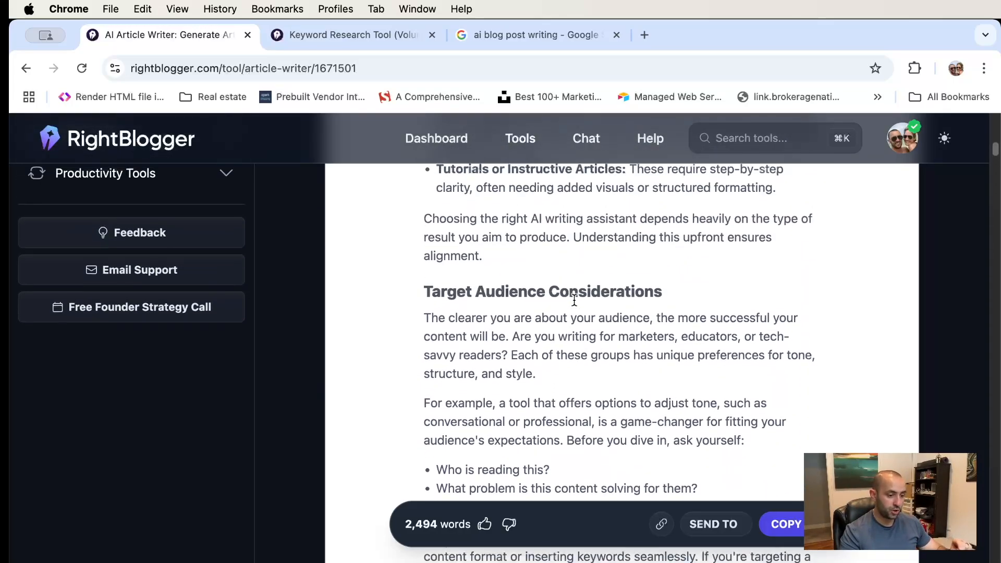
scroll(574, 300, up, 6)
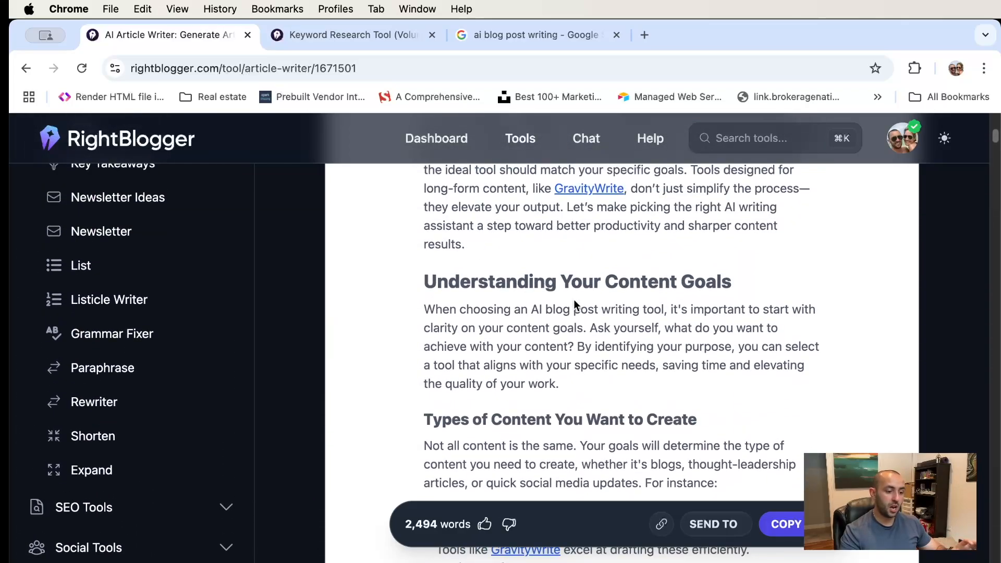
scroll(573, 302, up, 3)
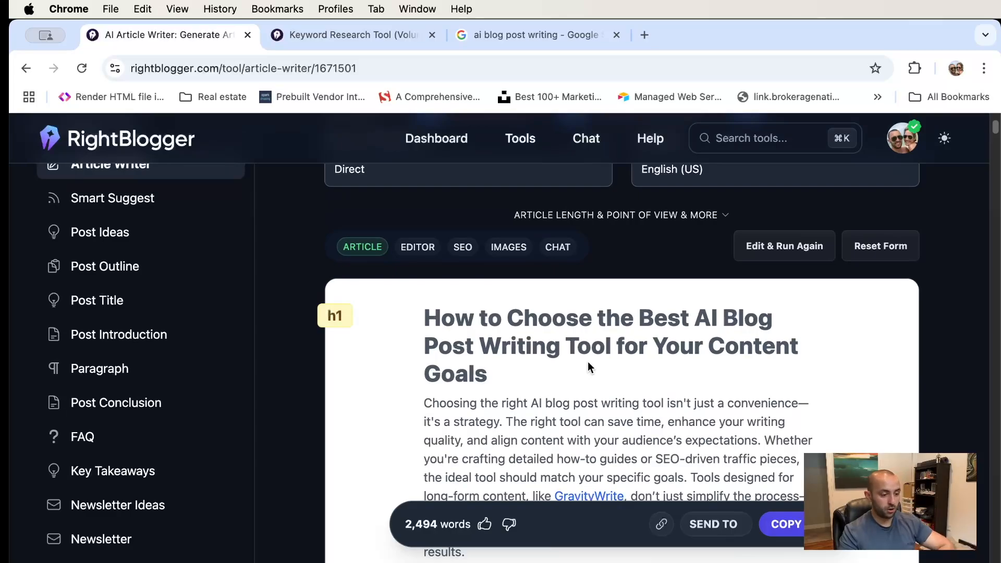
Open the generated article in the Editor view at its introduction
scroll(198, 328, down, 2)
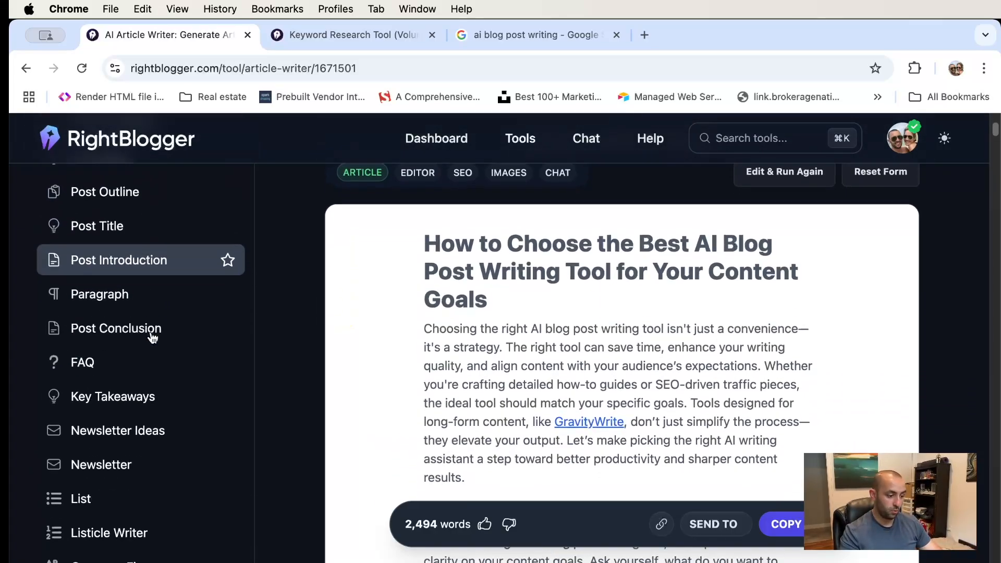
scroll(198, 359, up, 2)
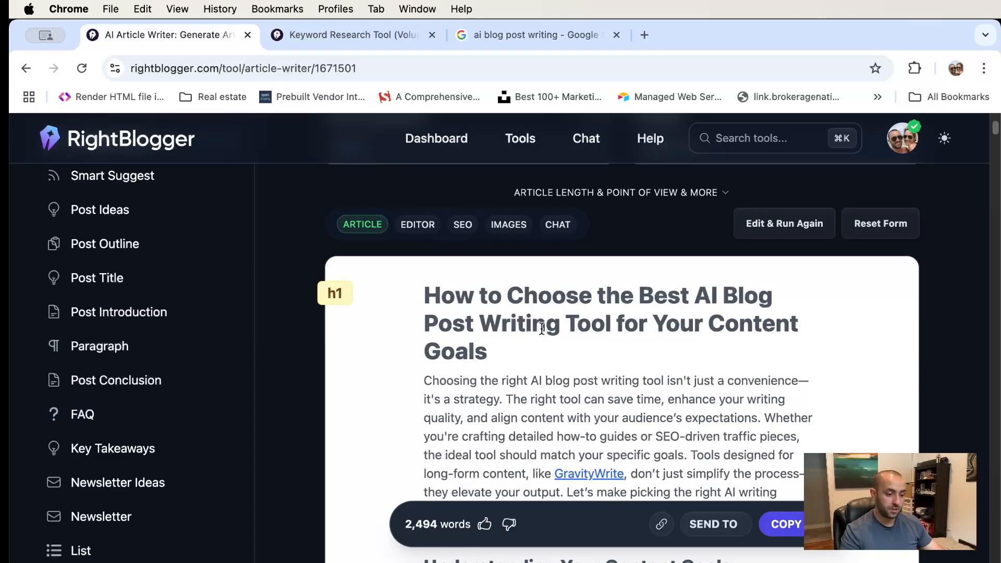
scroll(469, 271, up, 1)
click(420, 249)
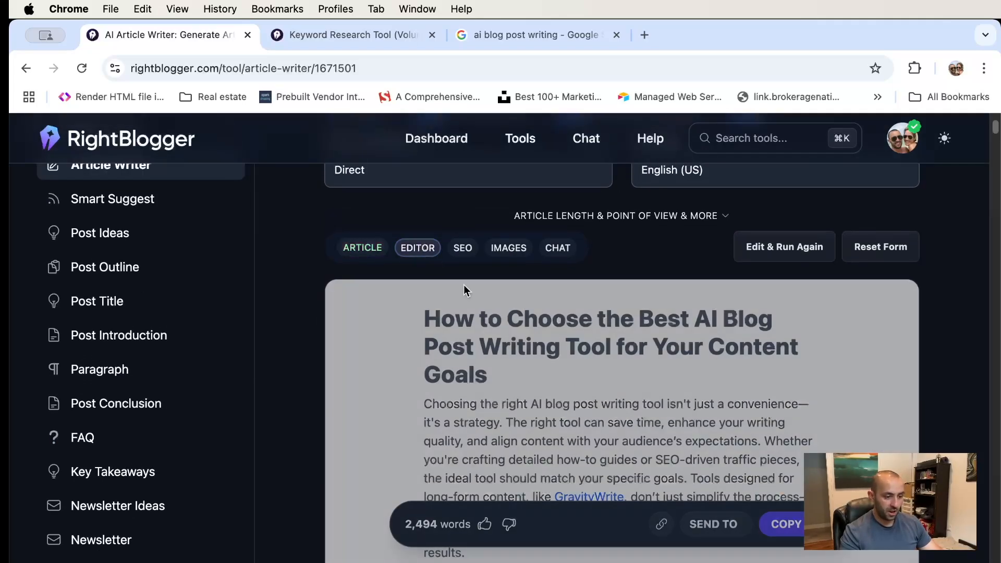
scroll(530, 368, down, 4)
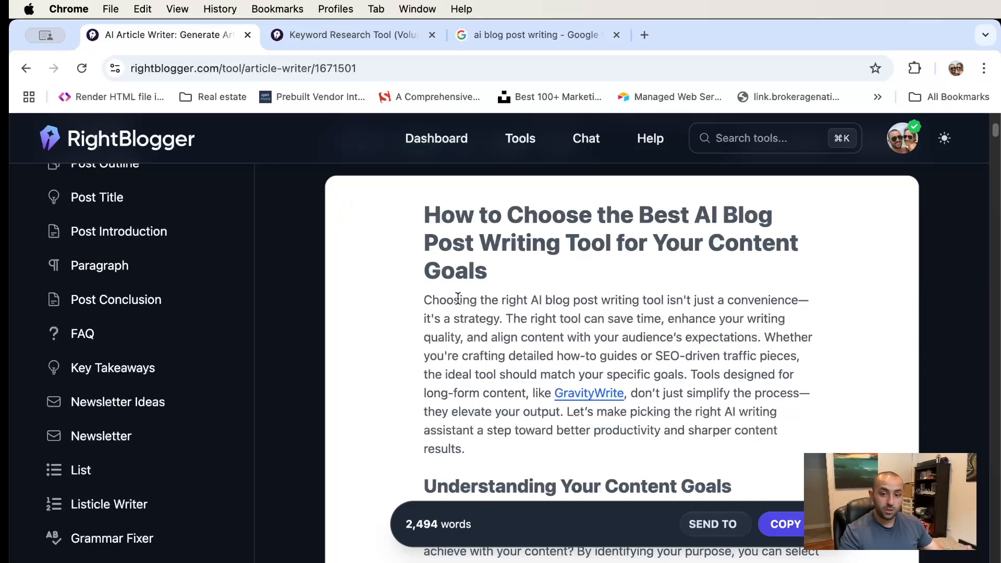
Shorten the introduction paragraph with Ask AI's Shorten Text and replace the original paragraph with the result
scroll(457, 297, down, 3)
scroll(438, 227, up, 2)
drag(421, 266, 496, 416)
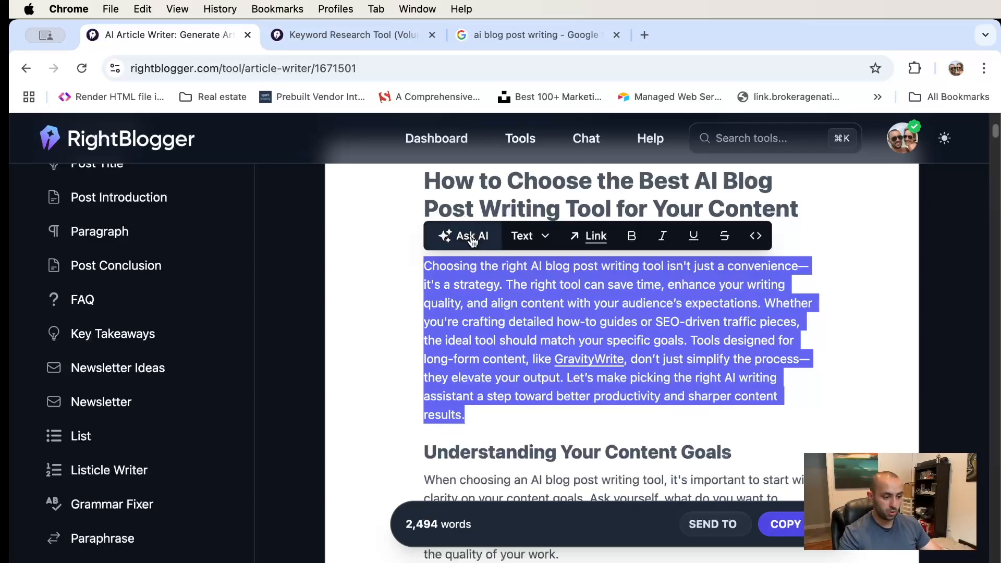
click(464, 290)
drag(425, 265, 503, 415)
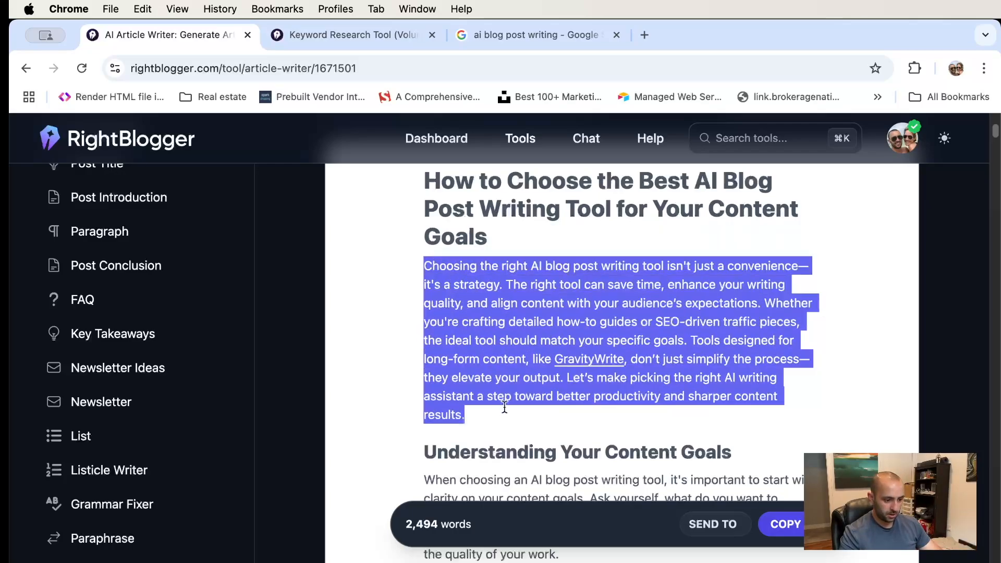
click(471, 235)
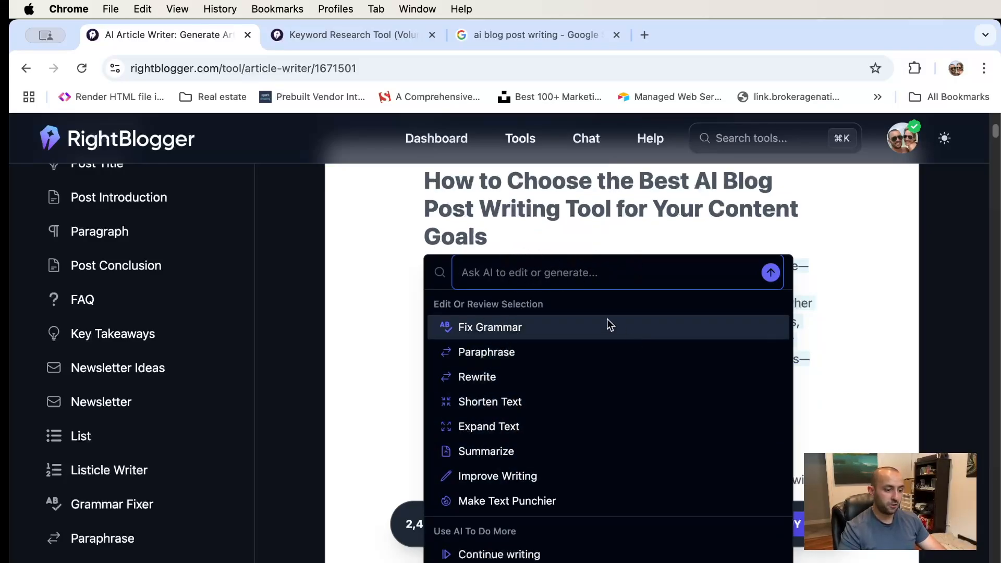
click(513, 408)
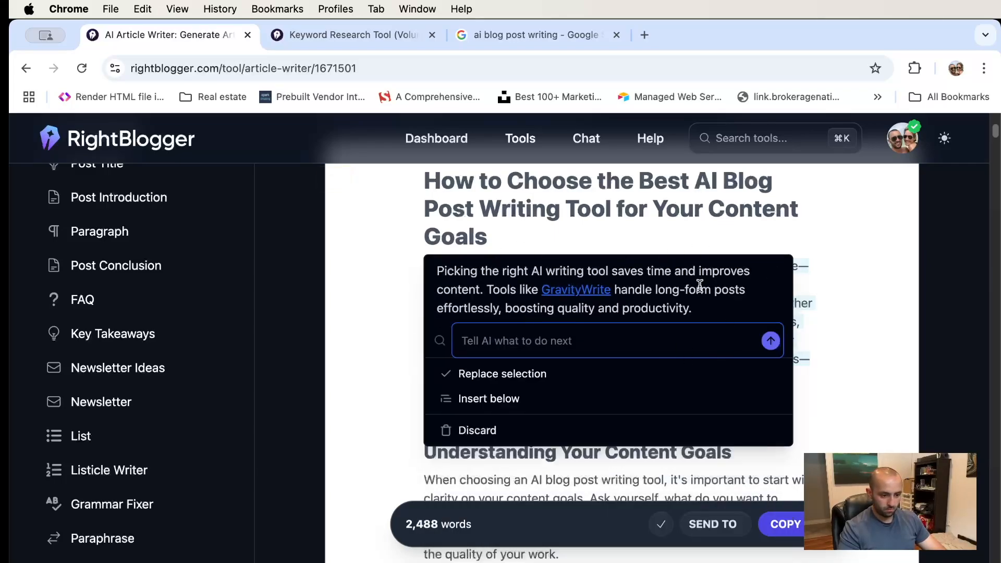
click(532, 376)
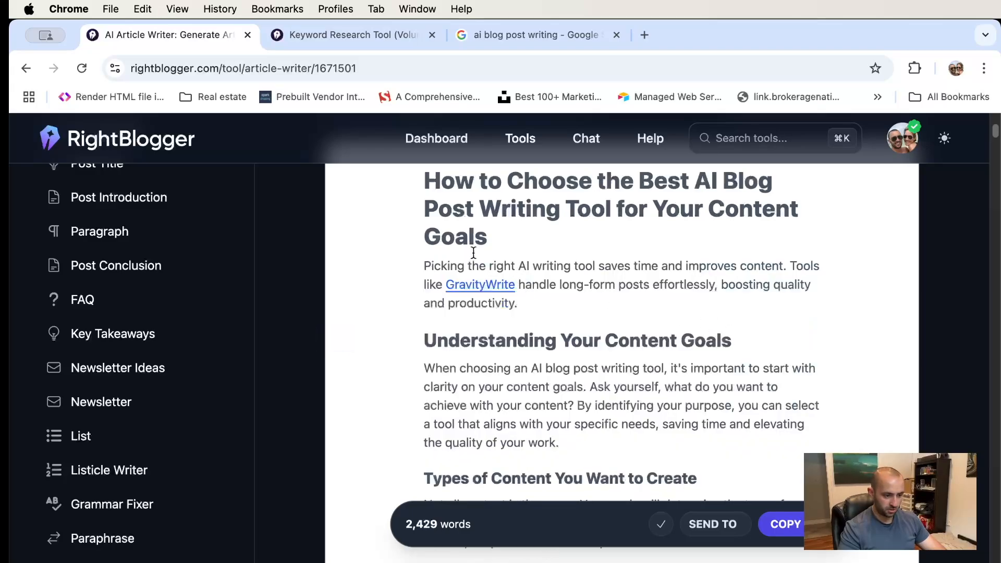
Rewrite the paragraph under "Understanding Your Content Goals" with Ask AI's Improve Writing and replace the original with the result
scroll(621, 306, down, 3)
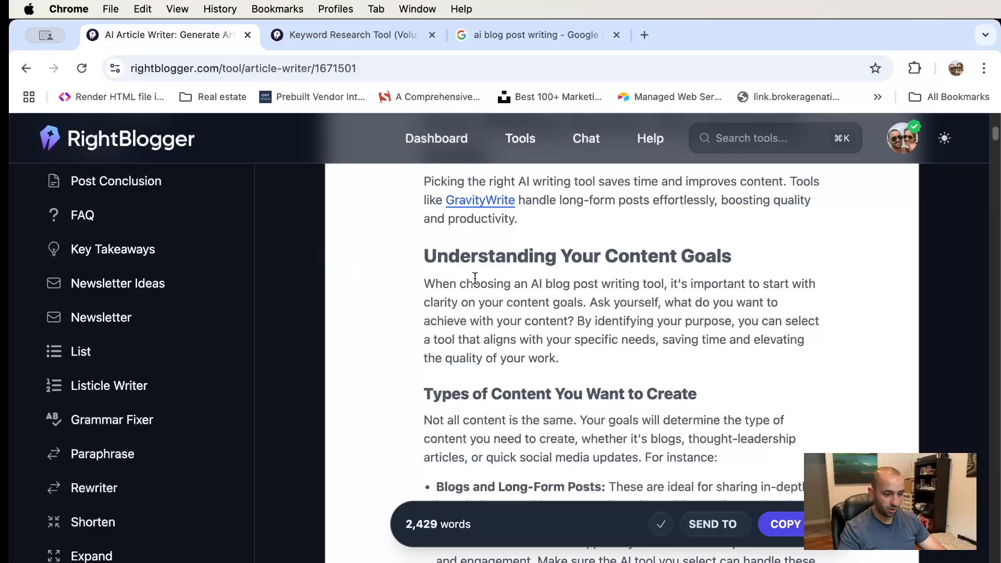
scroll(556, 282, down, 3)
scroll(560, 281, up, 4)
scroll(562, 282, down, 5)
scroll(592, 284, up, 5)
scroll(651, 326, down, 1)
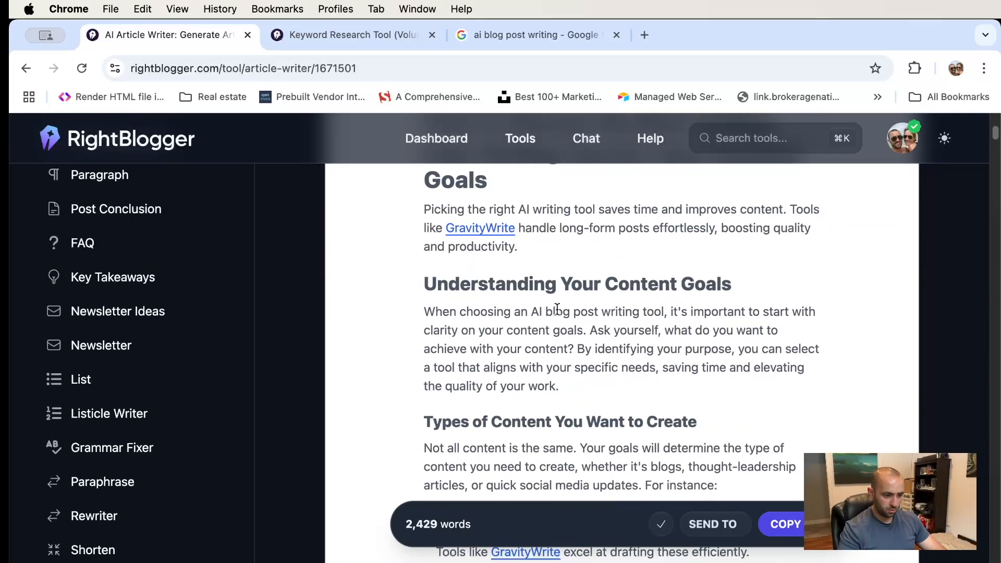
scroll(661, 385, down, 2)
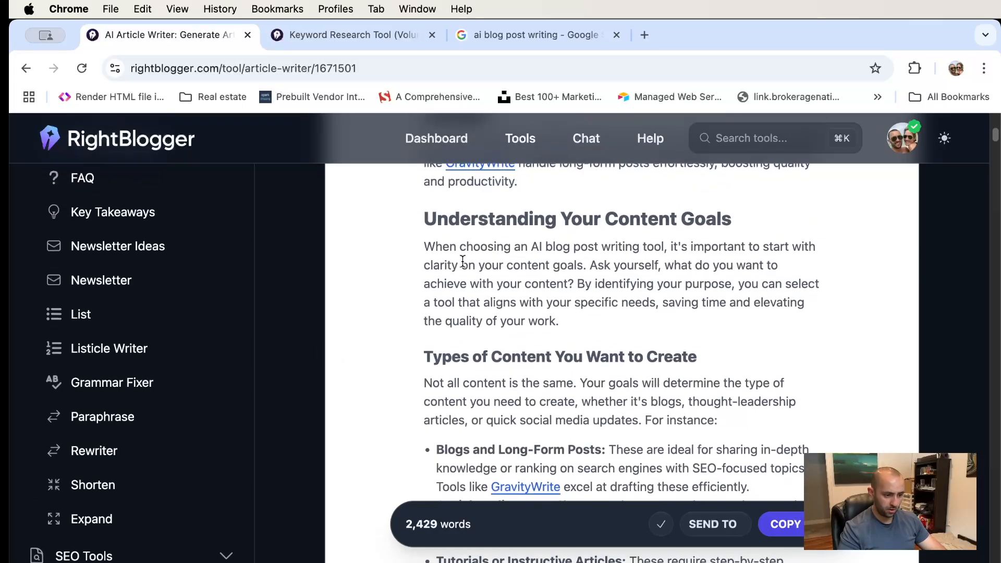
drag(424, 243, 588, 334)
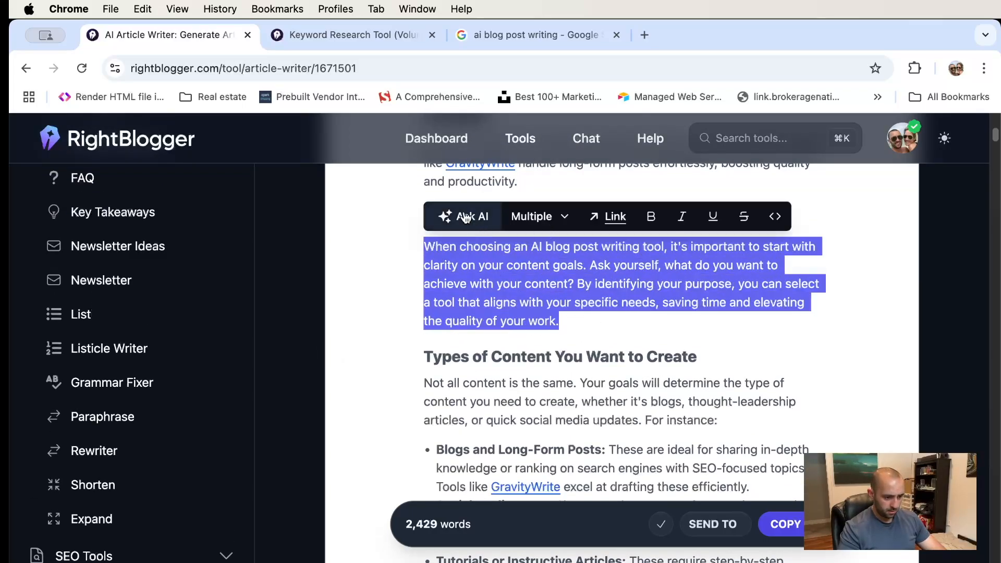
click(472, 218)
scroll(563, 383, down, 1)
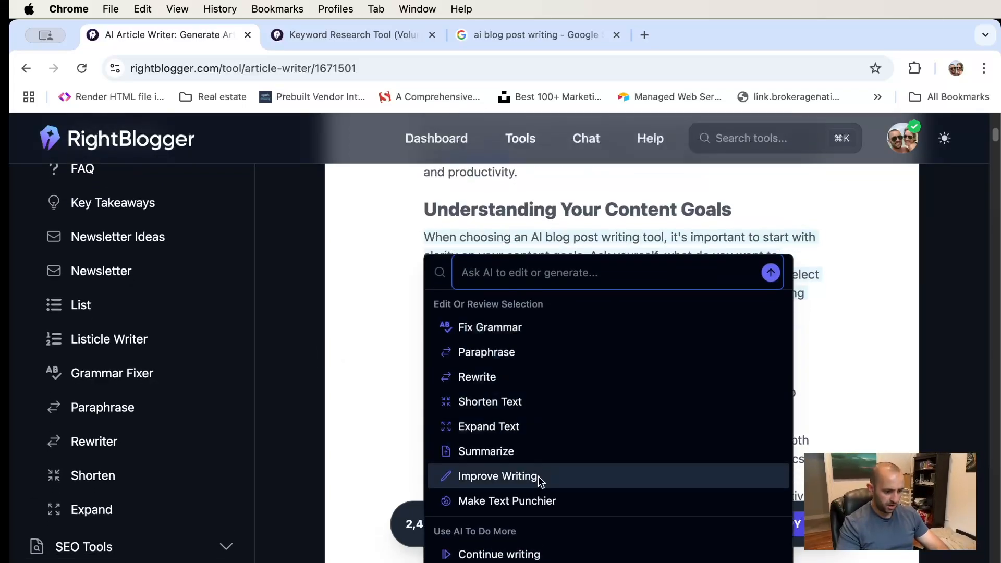
click(538, 476)
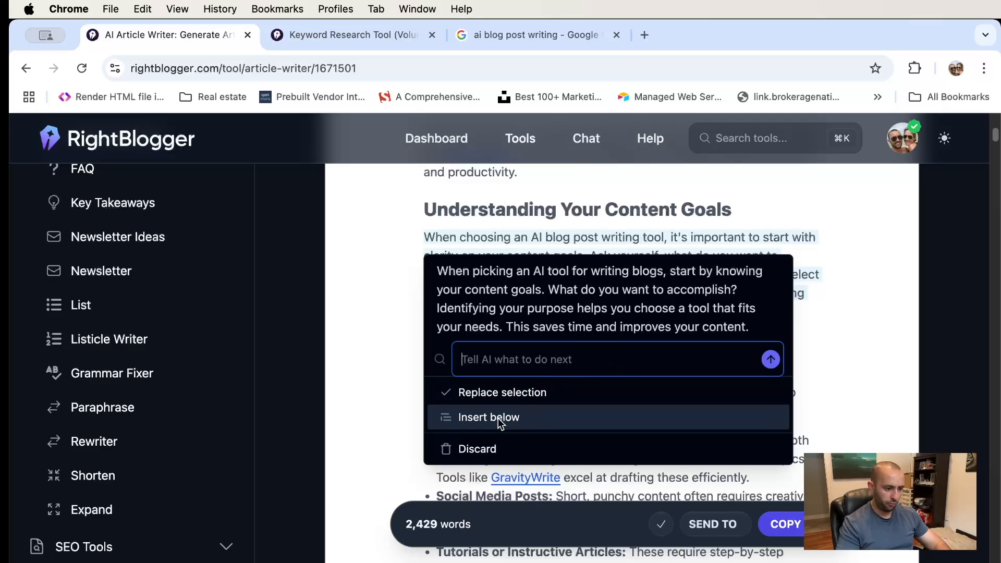
click(501, 396)
Replace the paragraph under "Features to Look for in an AI Blog Writing Tool" using the Ask AI prompt "list out some features in a short form list going over the feature"
scroll(632, 347, down, 5)
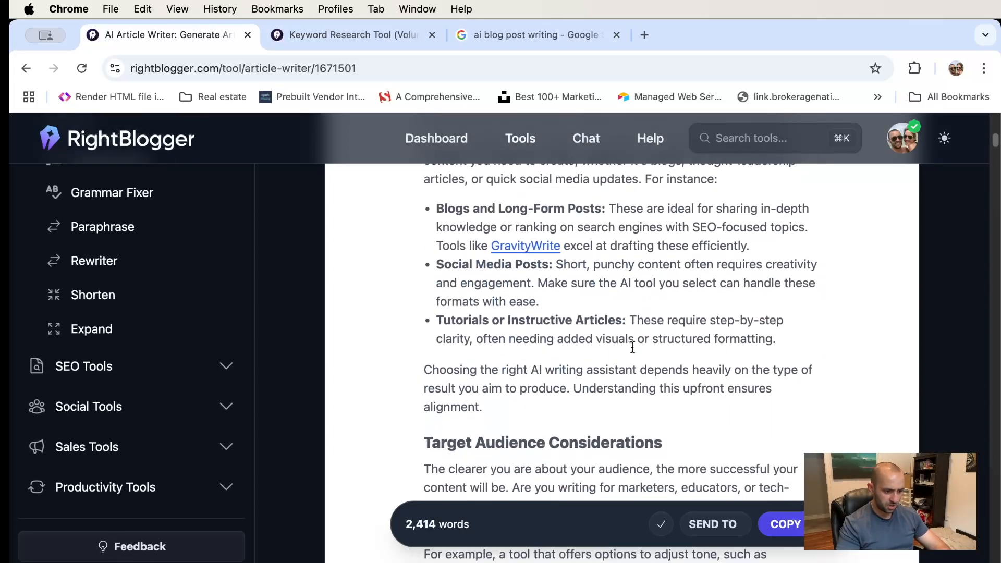
scroll(633, 347, down, 15)
scroll(632, 347, up, 2)
scroll(632, 347, down, 7)
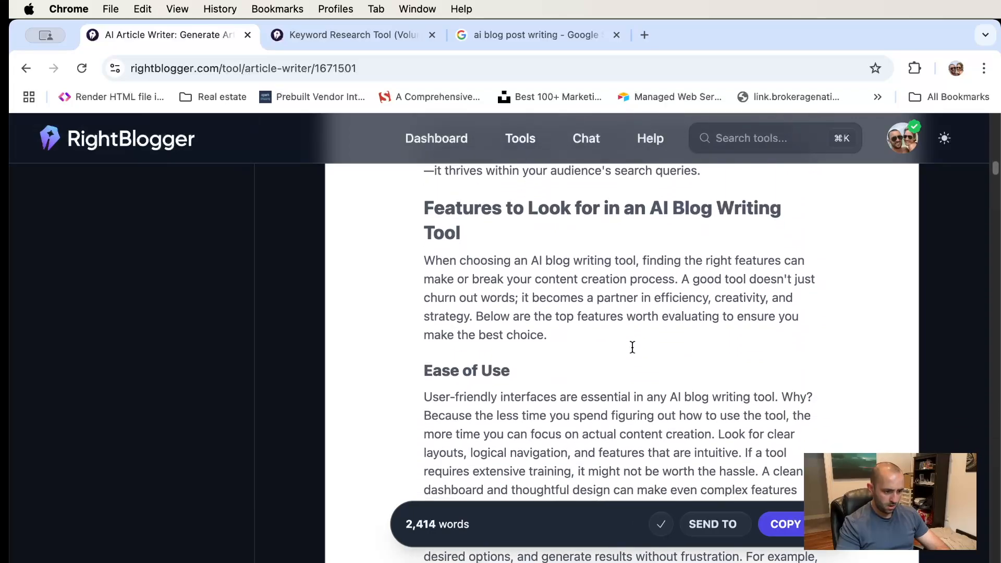
scroll(632, 347, down, 1)
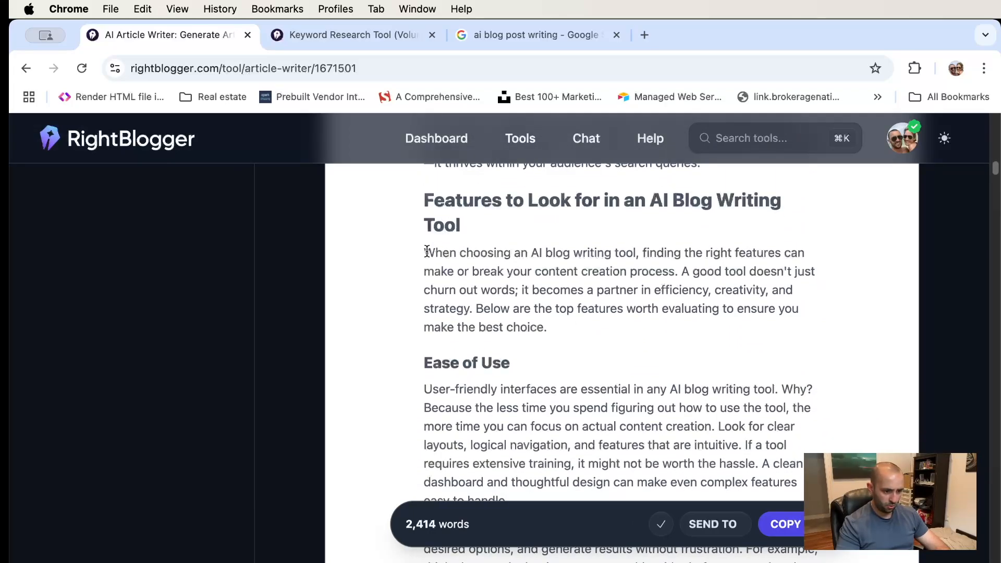
drag(427, 252, 546, 328)
click(461, 221)
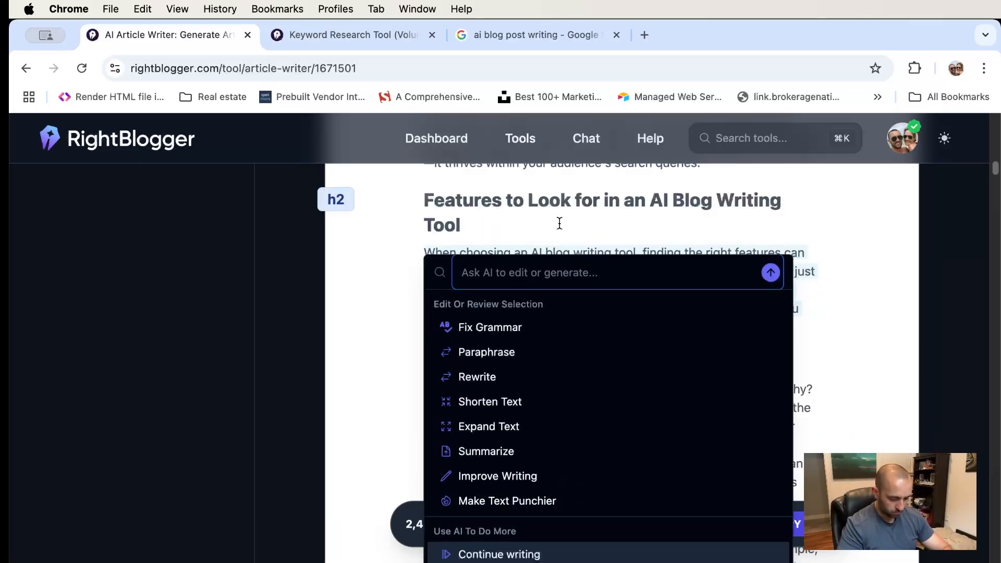
text(list out s)
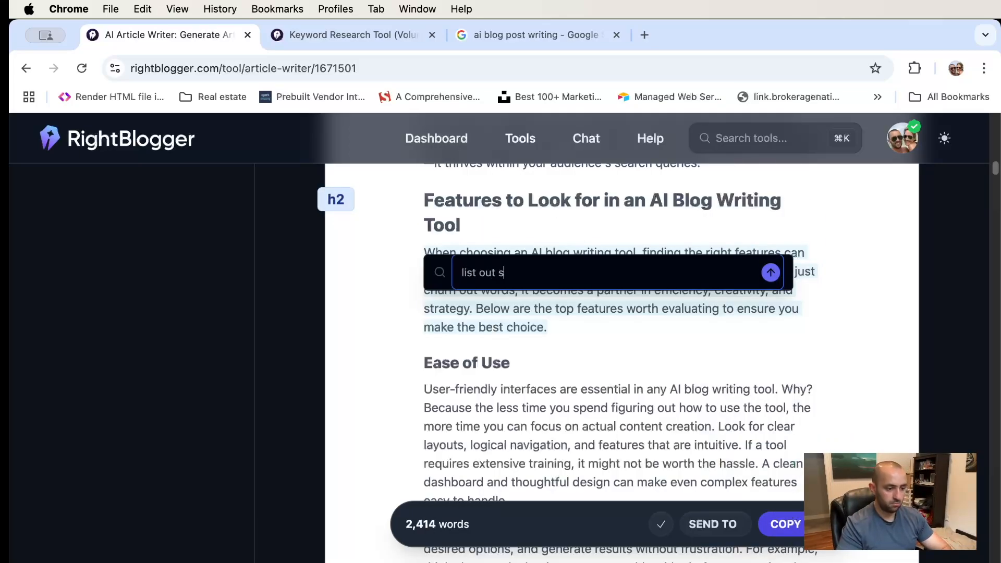
text(ome features in a)
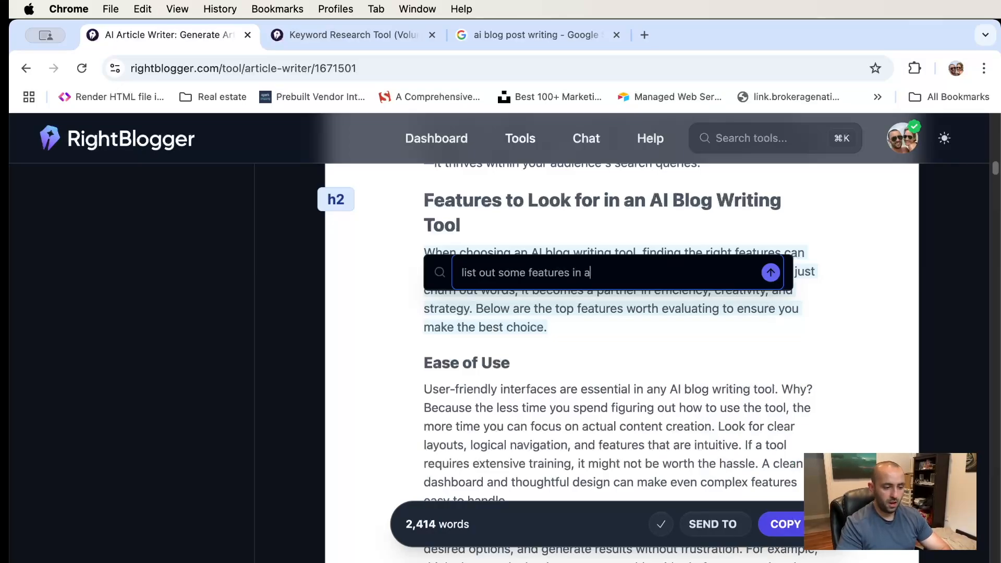
text( short form l)
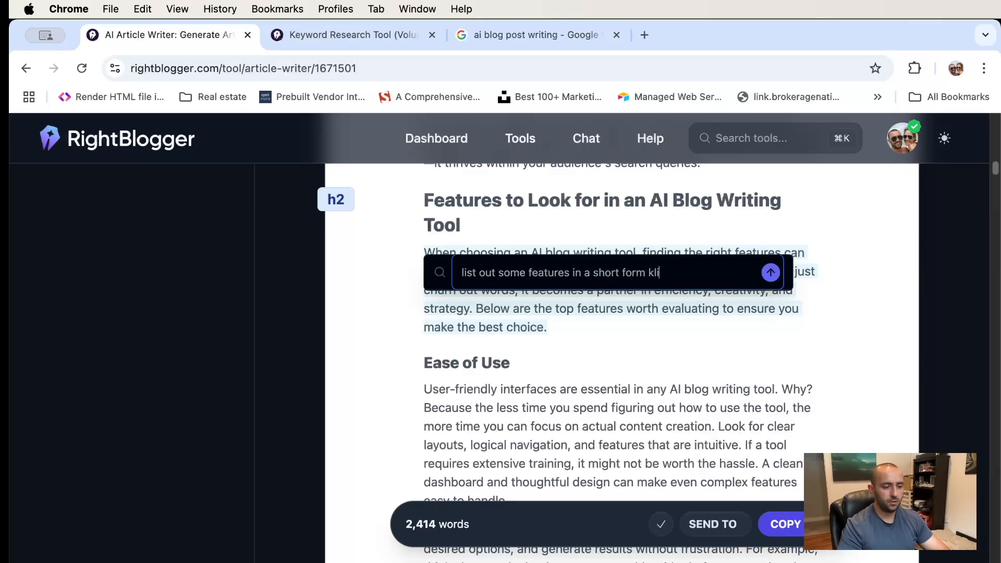
text(ist going over the fe)
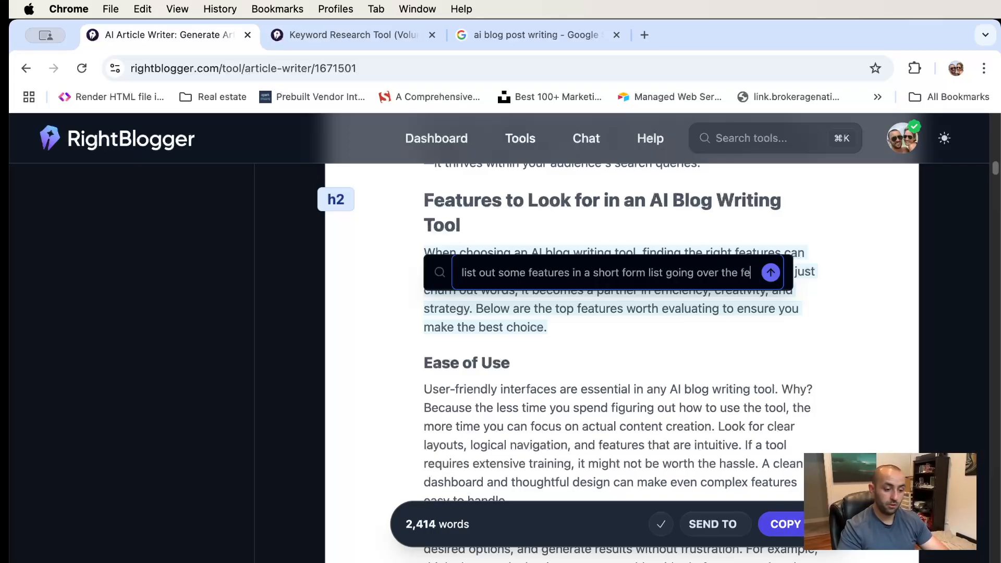
text(ature)
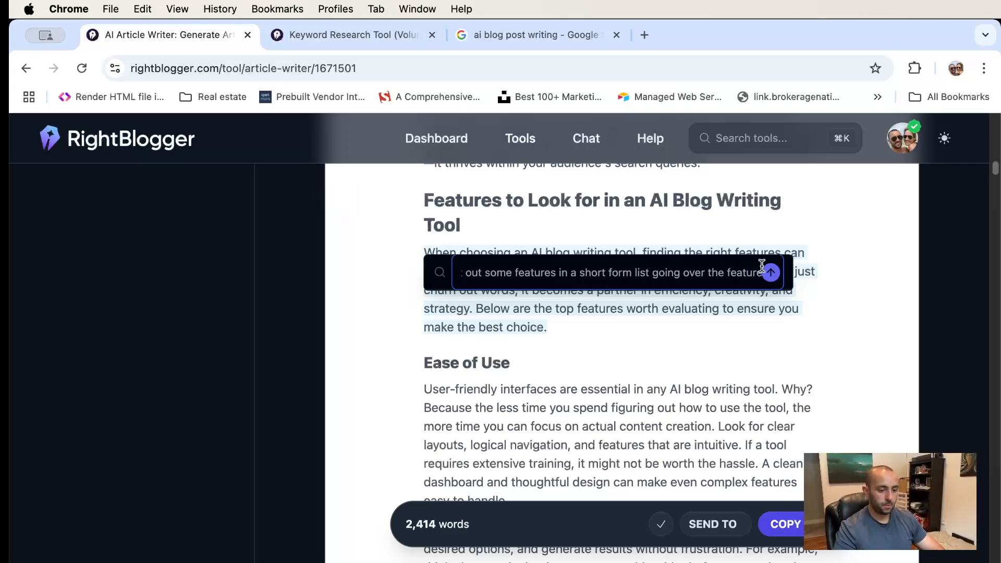
click(770, 271)
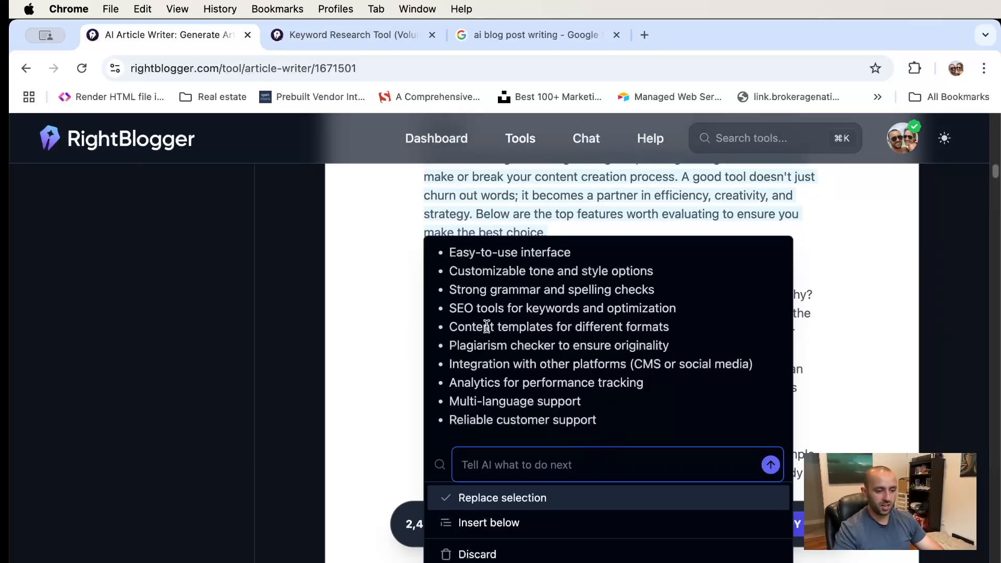
drag(452, 252, 662, 414)
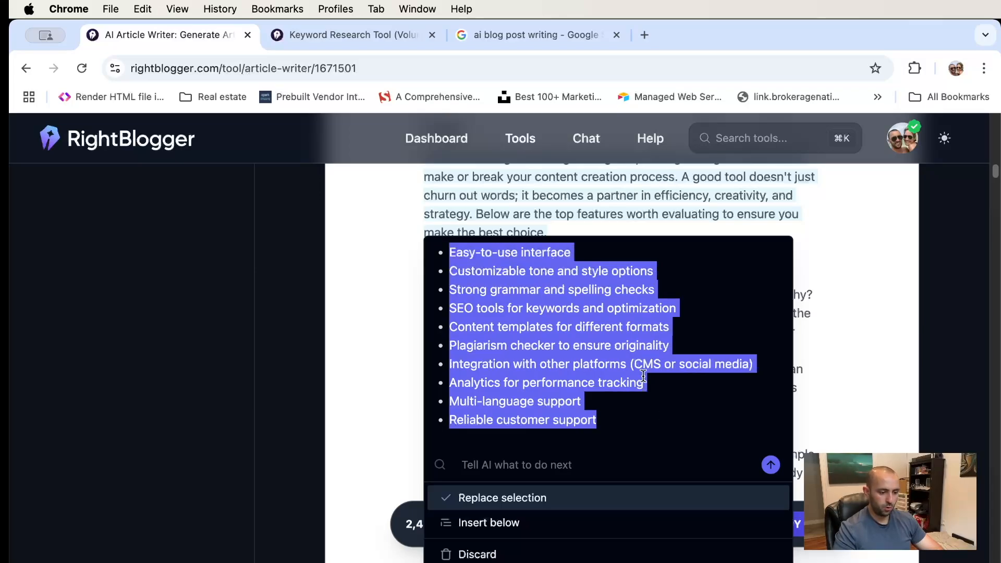
click(535, 477)
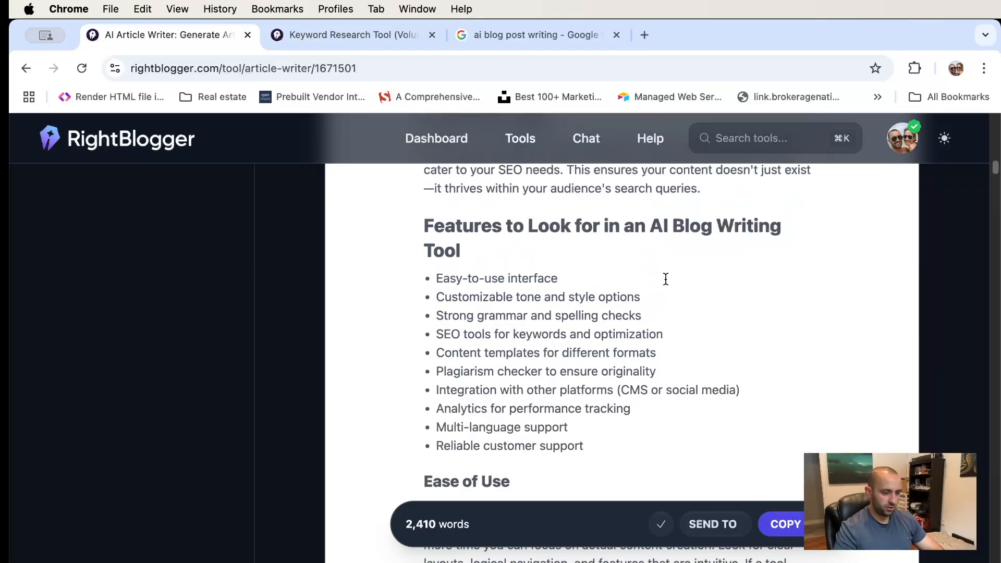
Skim the rest of the article in the editor, from the Ease of Use section through Scalability for Future Needs
scroll(582, 301, down, 18)
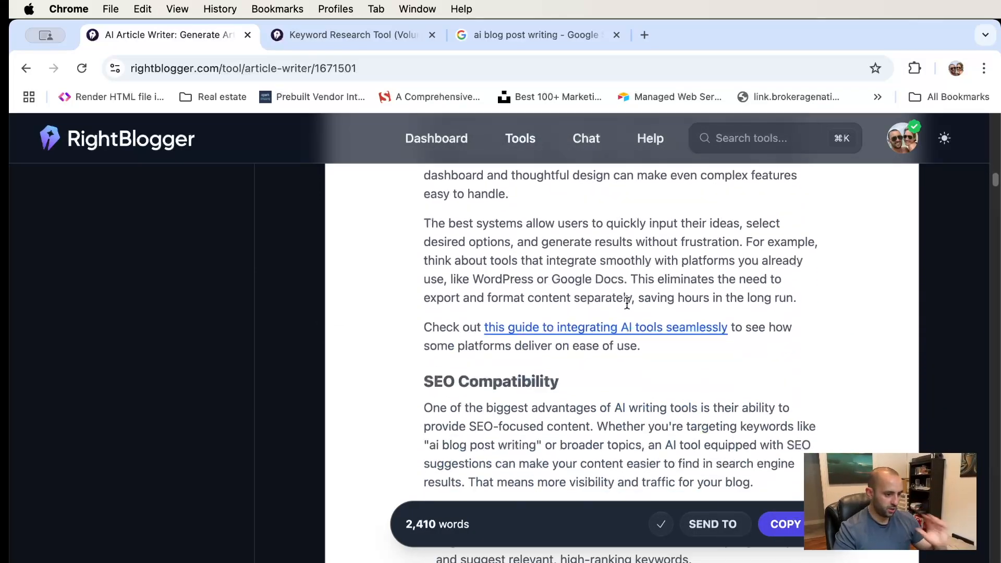
scroll(626, 301, down, 20)
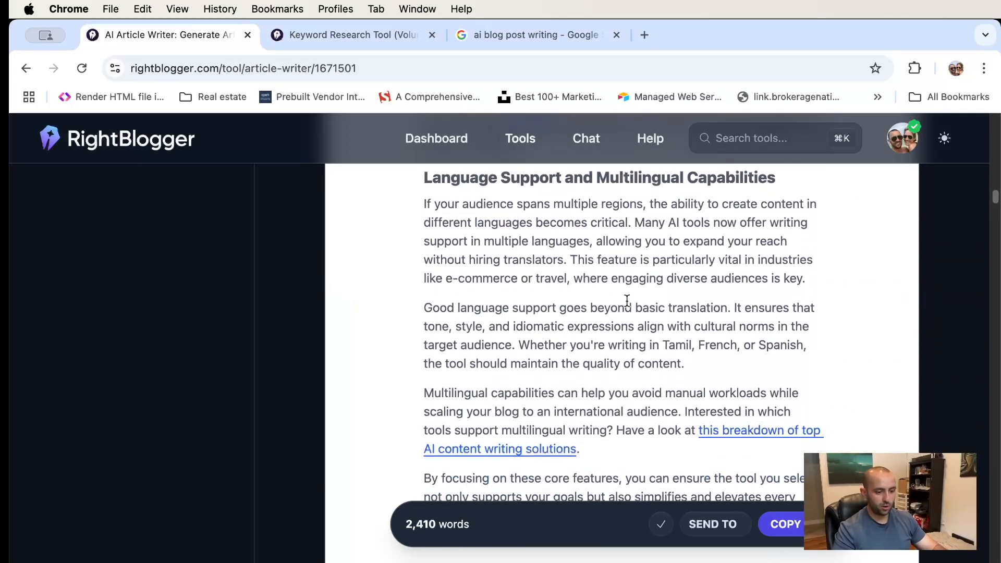
scroll(627, 301, down, 15)
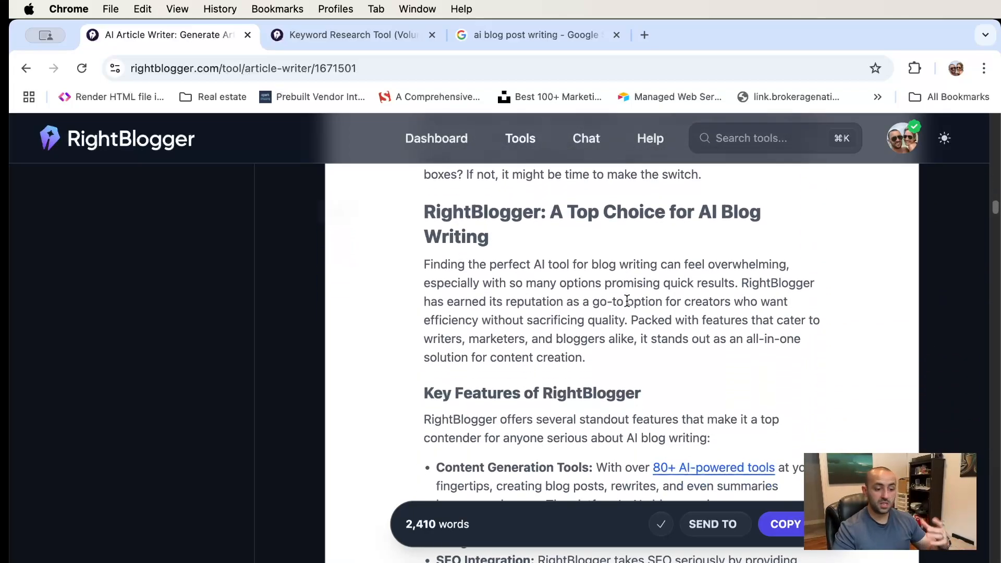
scroll(627, 299, down, 10)
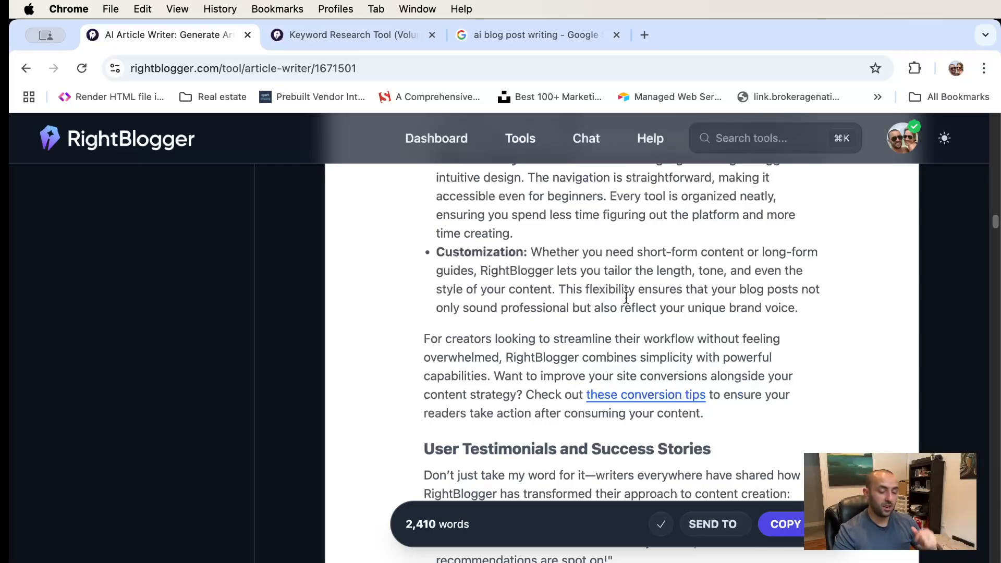
scroll(633, 300, up, 5)
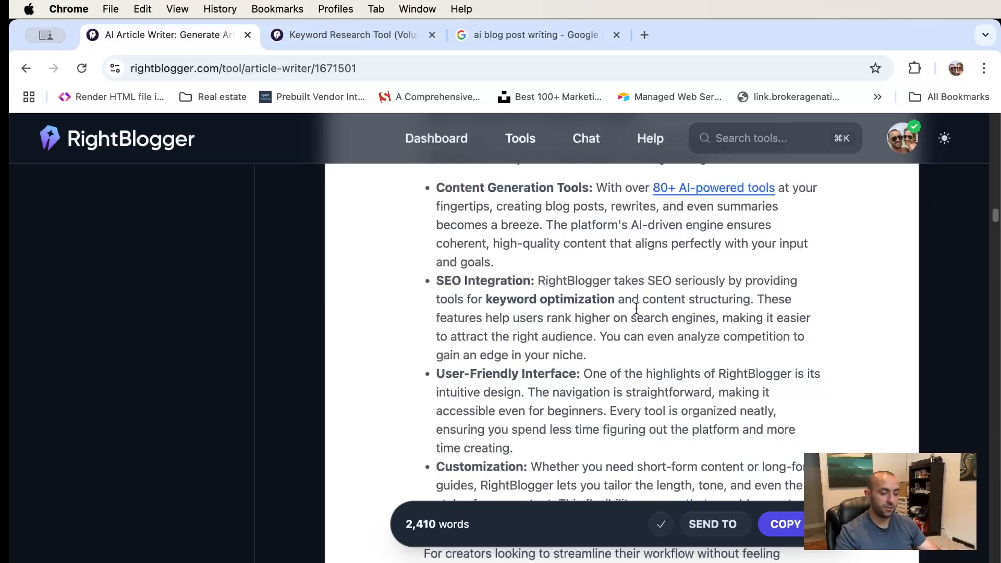
scroll(636, 308, down, 10)
scroll(638, 324, down, 12)
scroll(639, 324, down, 13)
scroll(639, 324, down, 12)
scroll(639, 324, down, 12)
scroll(639, 323, up, 8)
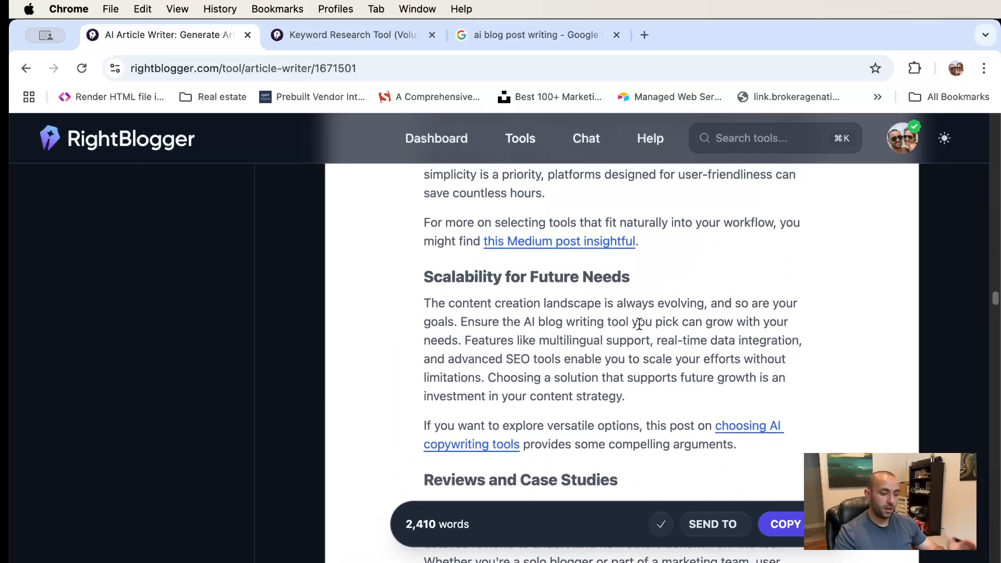
scroll(639, 324, up, 3)
Check the article's copy, download and send options, and open the project settings for managing integrations
click(826, 524)
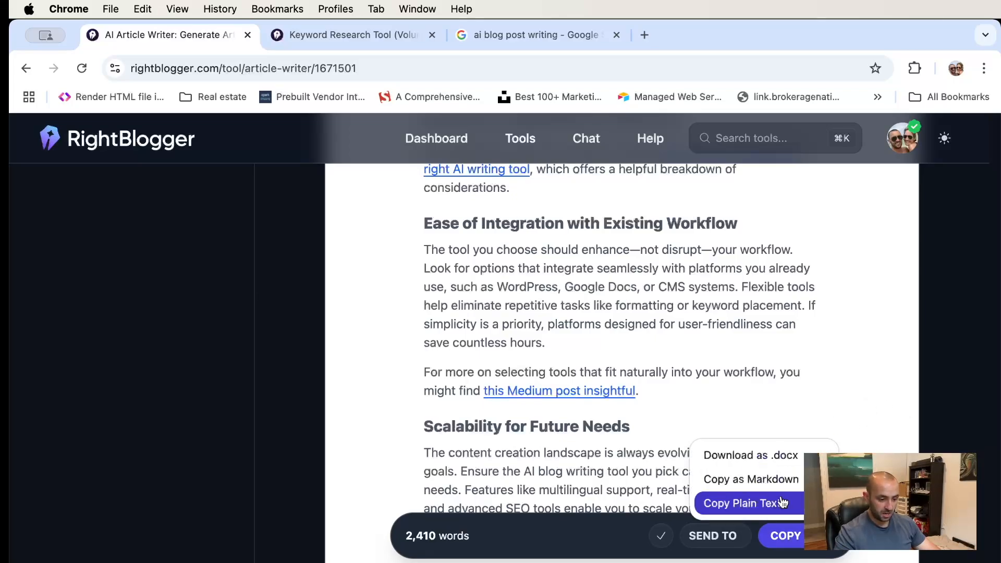
click(830, 371)
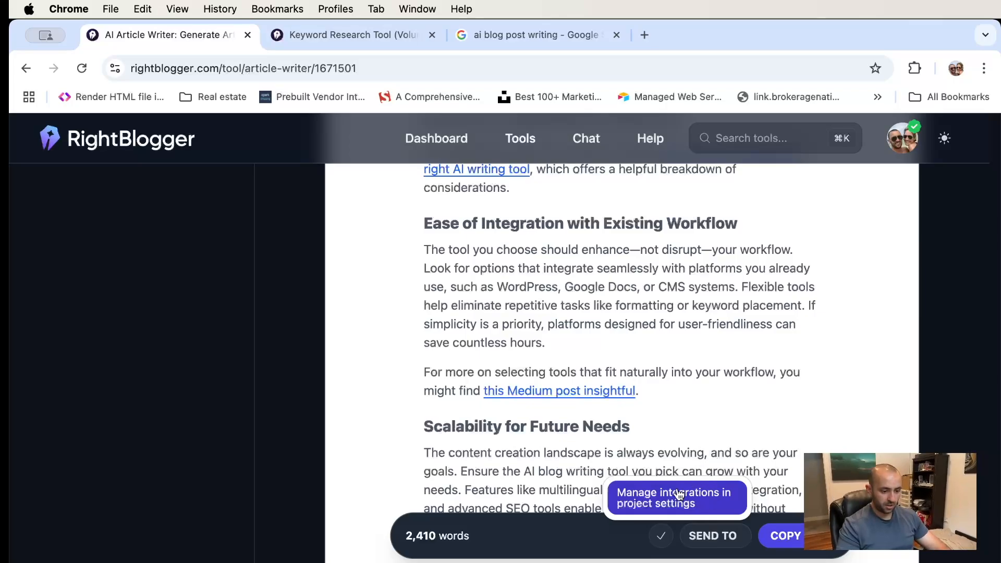
click(677, 503)
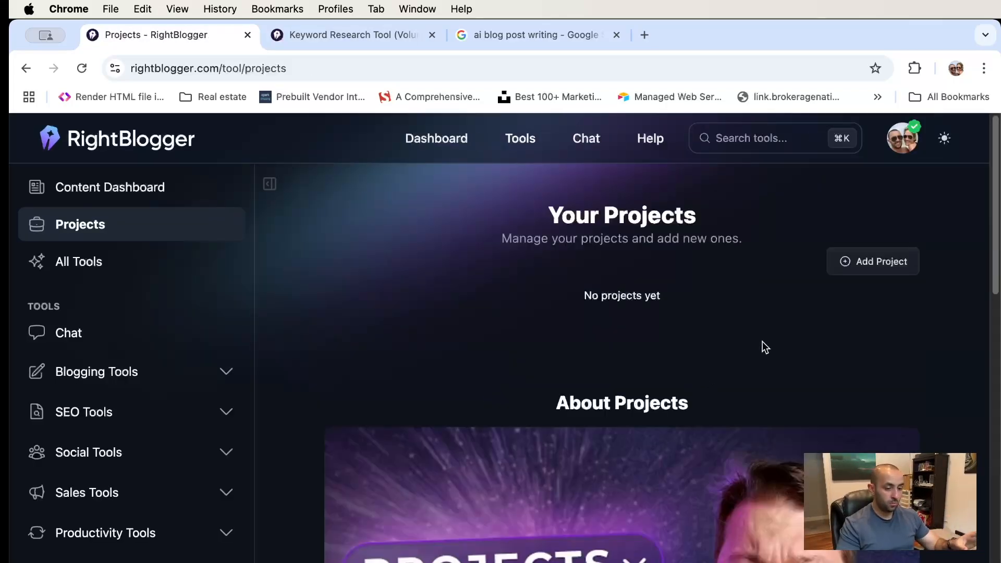
Look over the fields of the Add Project form and close it without creating a project
click(868, 266)
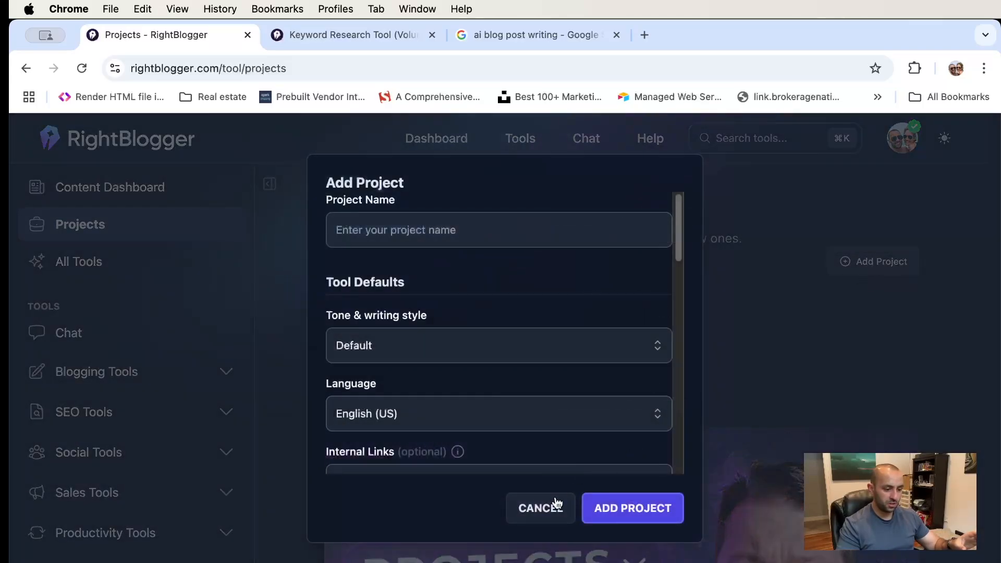
scroll(597, 391, down, 5)
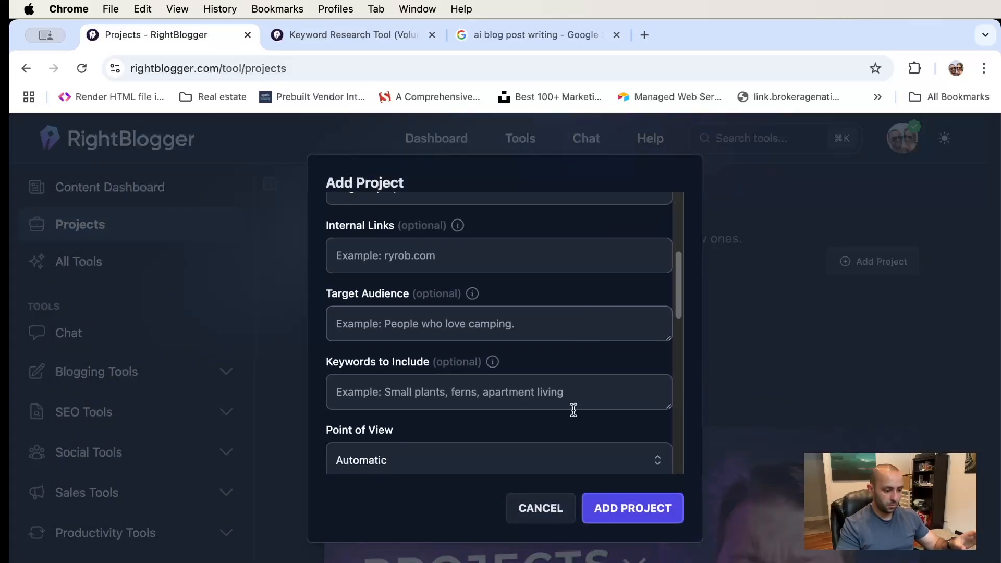
click(541, 508)
scroll(585, 341, down, 3)
scroll(582, 338, up, 3)
scroll(583, 339, down, 3)
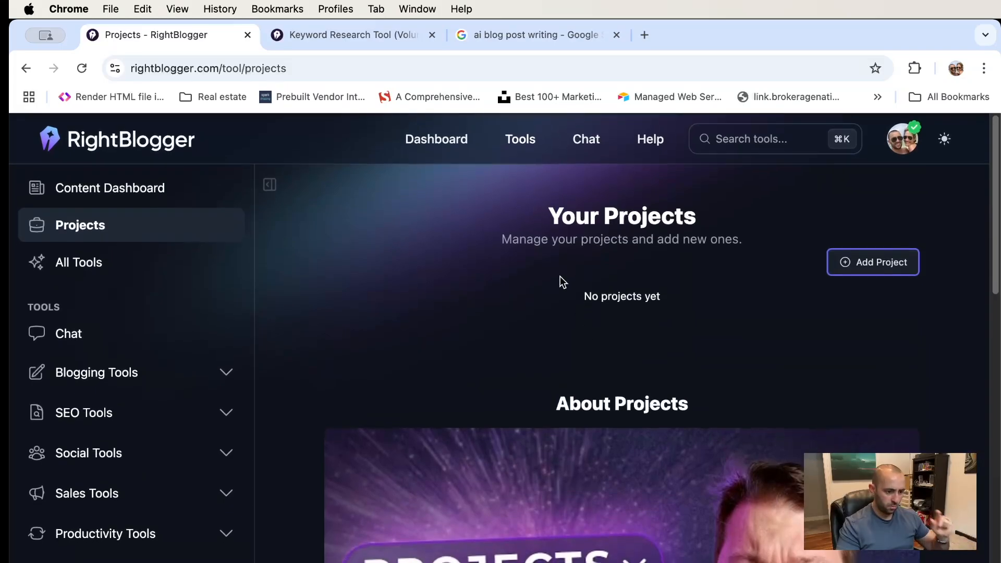
scroll(605, 297, up, 3)
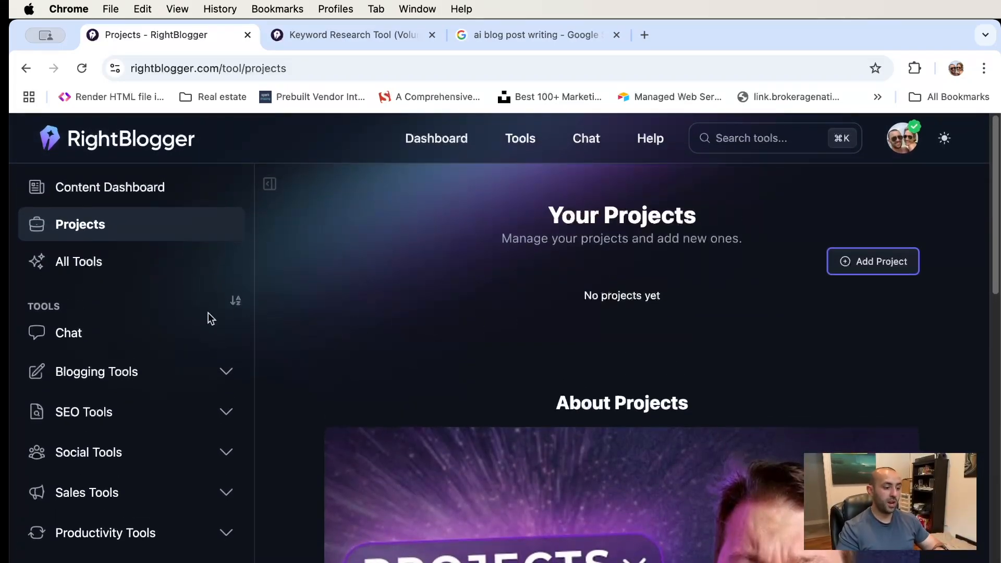
Reopen the newest article about choosing an AI blog writing tool from Article Writer's previous creations and show it in the Editor view
click(142, 374)
click(105, 410)
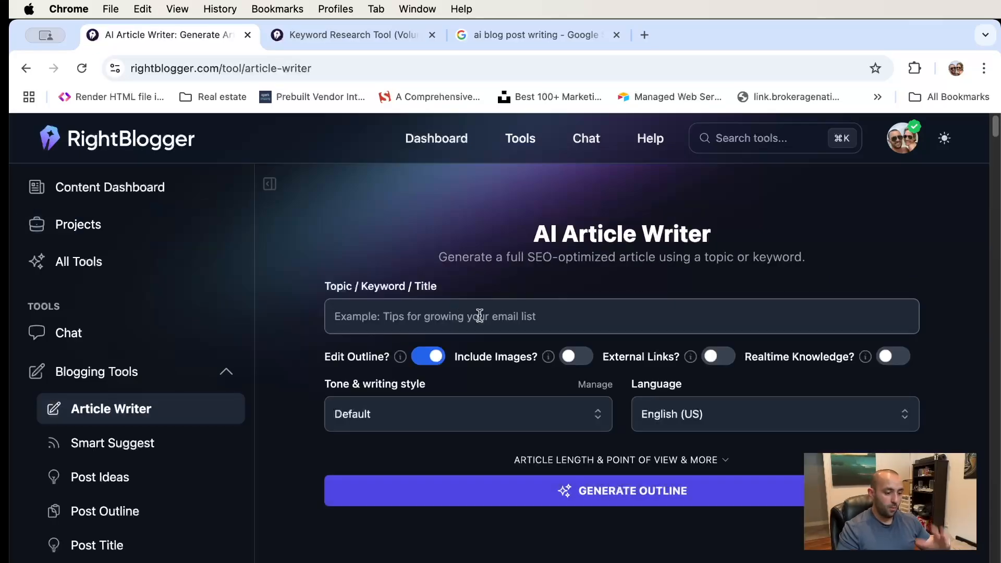
scroll(615, 437, down, 5)
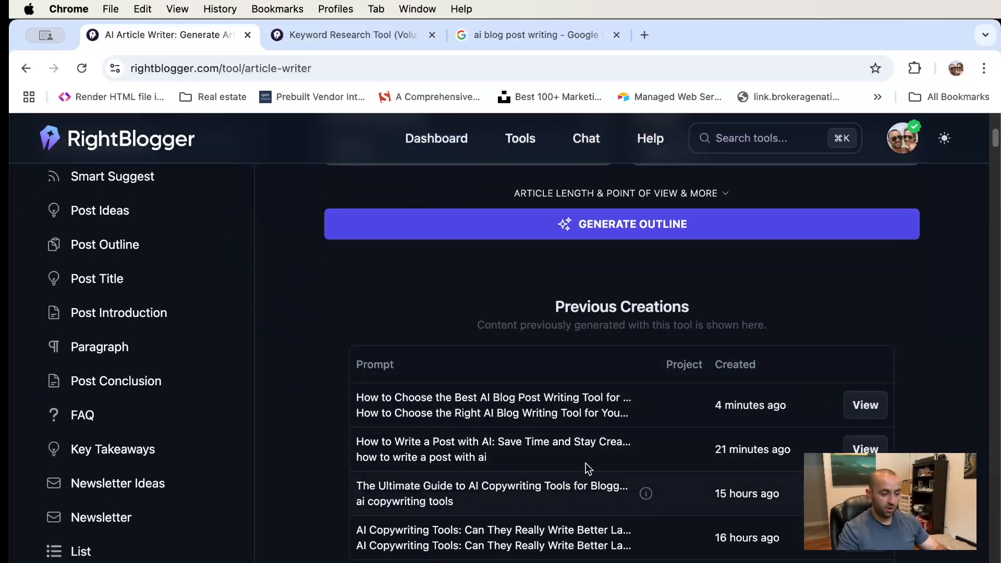
click(883, 414)
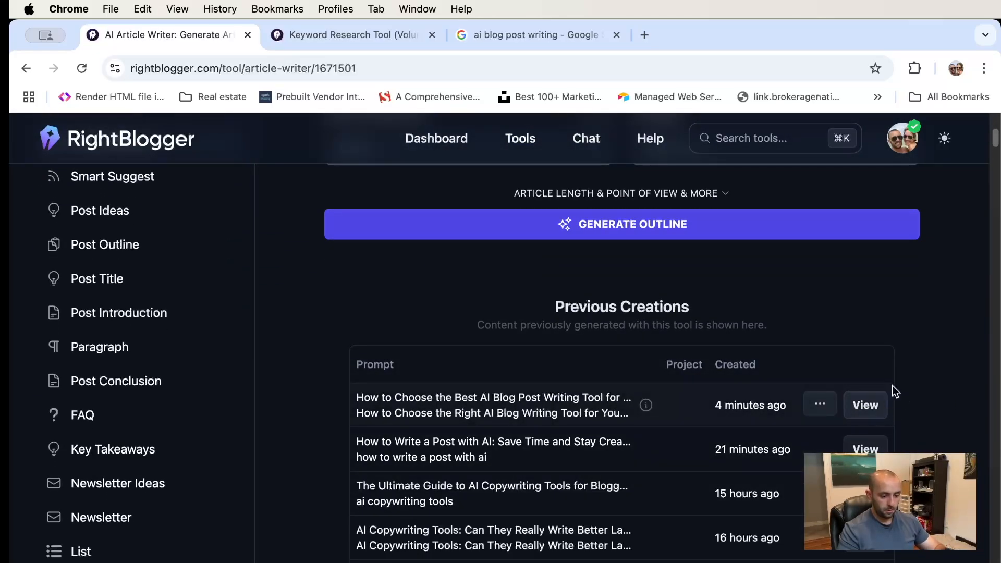
scroll(567, 345, down, 1)
click(417, 453)
scroll(623, 399, down, 4)
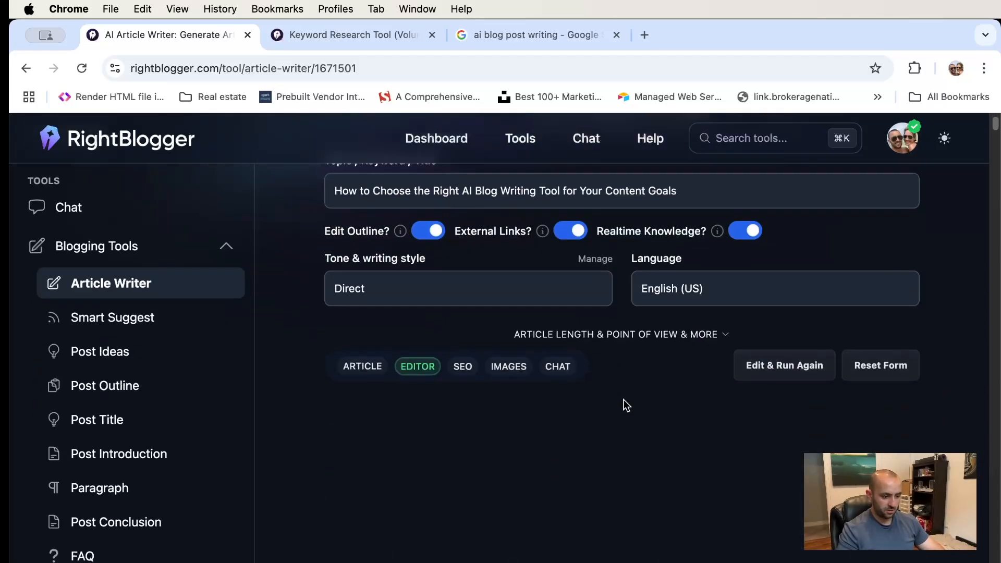
Skim the opening sections of the article in the Editor view, through the types of content and target audience considerations
scroll(623, 372, down, 3)
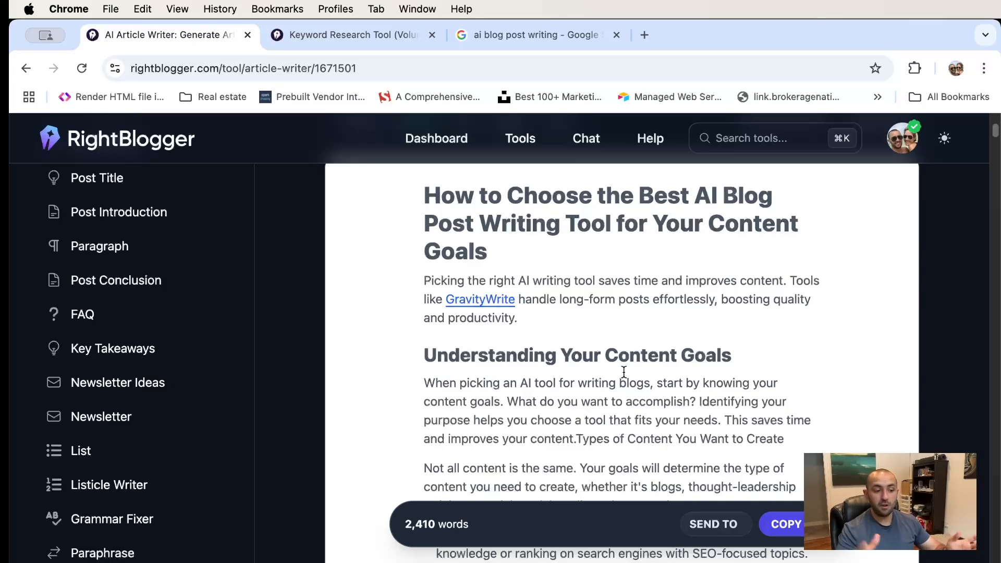
scroll(626, 375, down, 10)
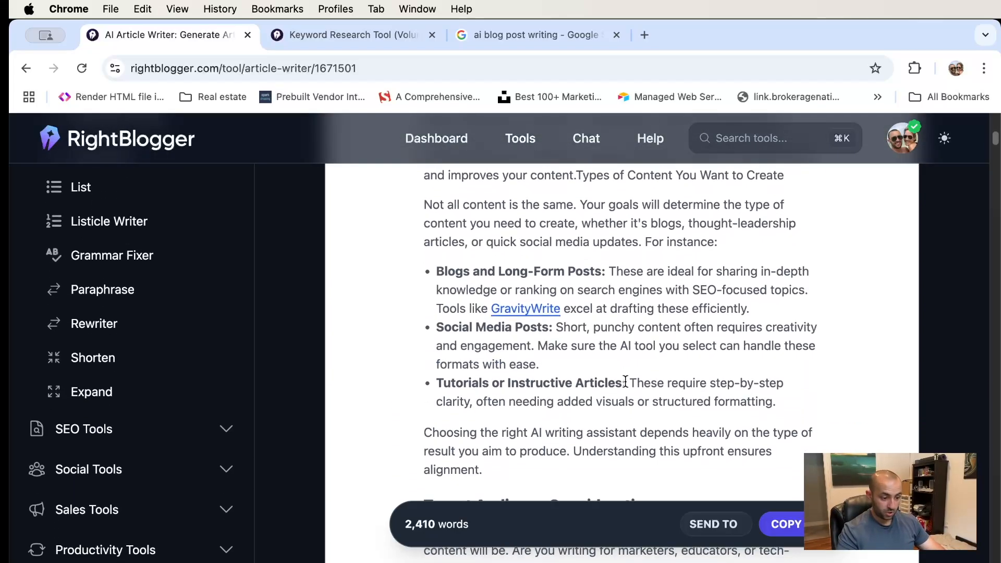
scroll(625, 382, down, 12)
scroll(627, 379, up, 11)
scroll(627, 379, up, 15)
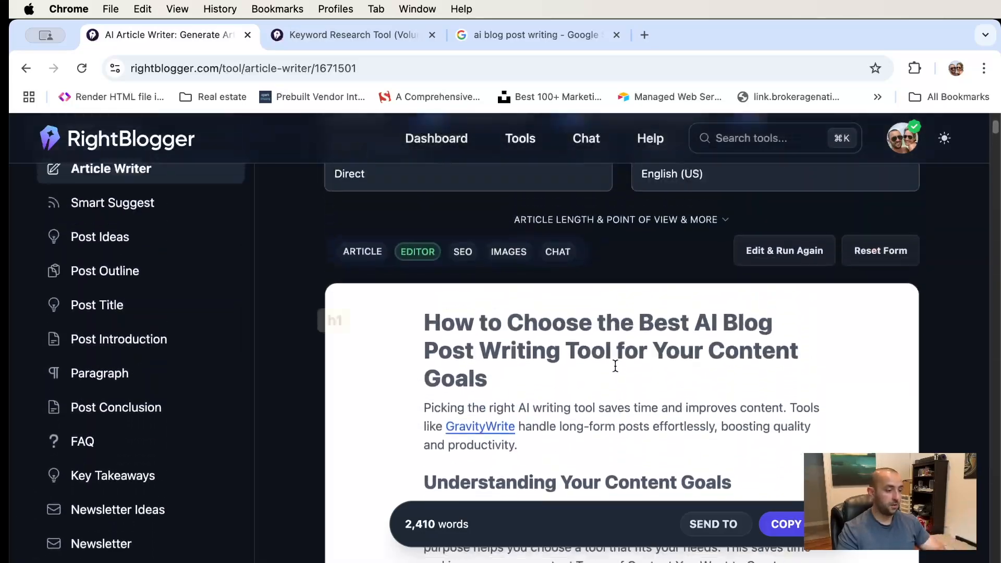
scroll(430, 317, up, 1)
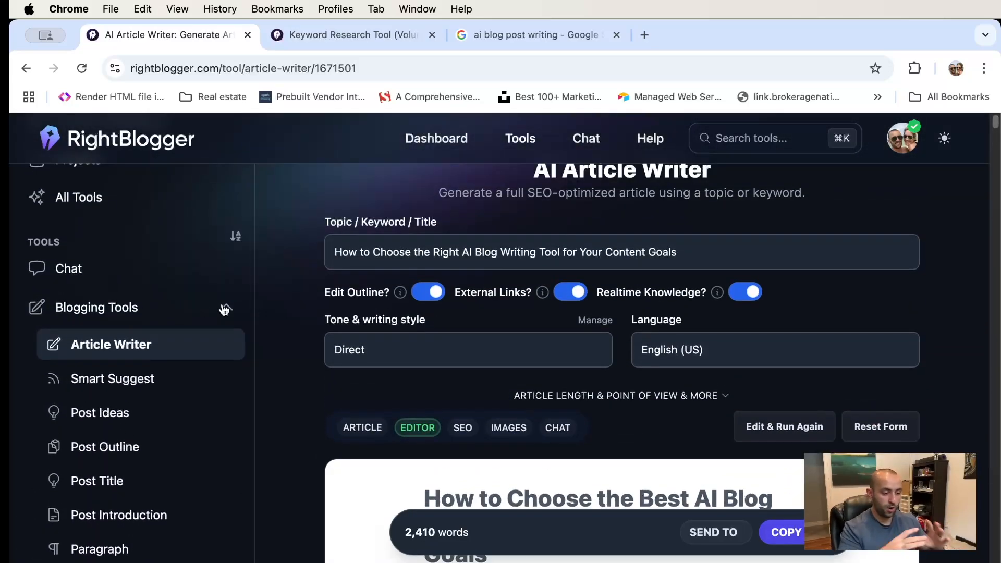
Collapse the Blogging Tools group and look through the tools in the SEO Tools group, from Keyword Research to UTM Builder
click(224, 310)
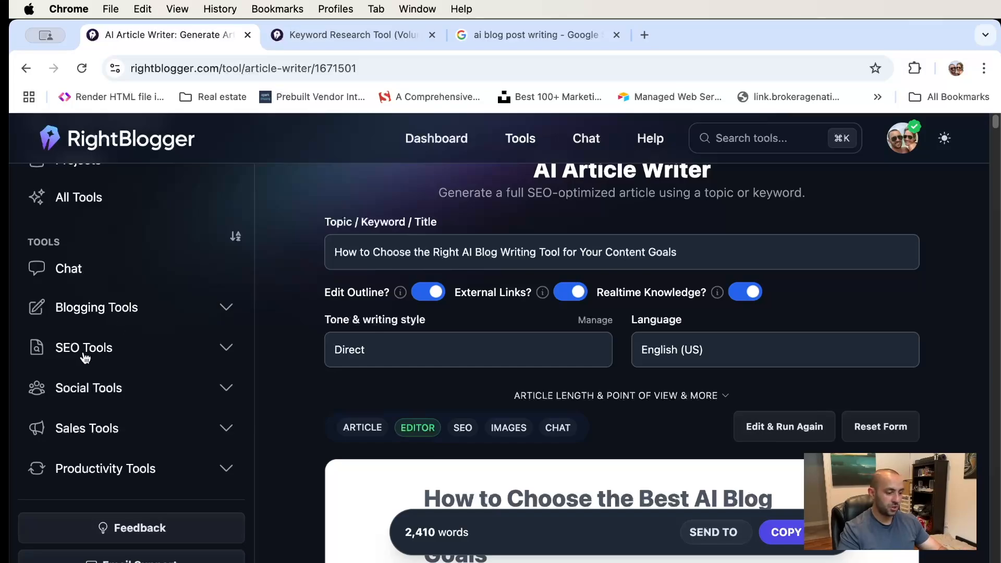
click(119, 348)
scroll(194, 390, down, 1)
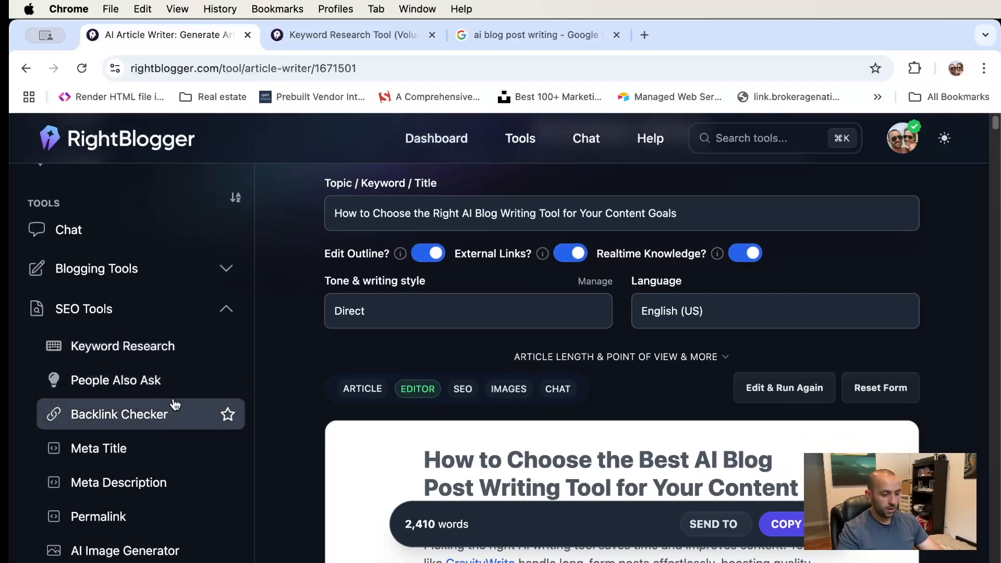
scroll(157, 409, down, 3)
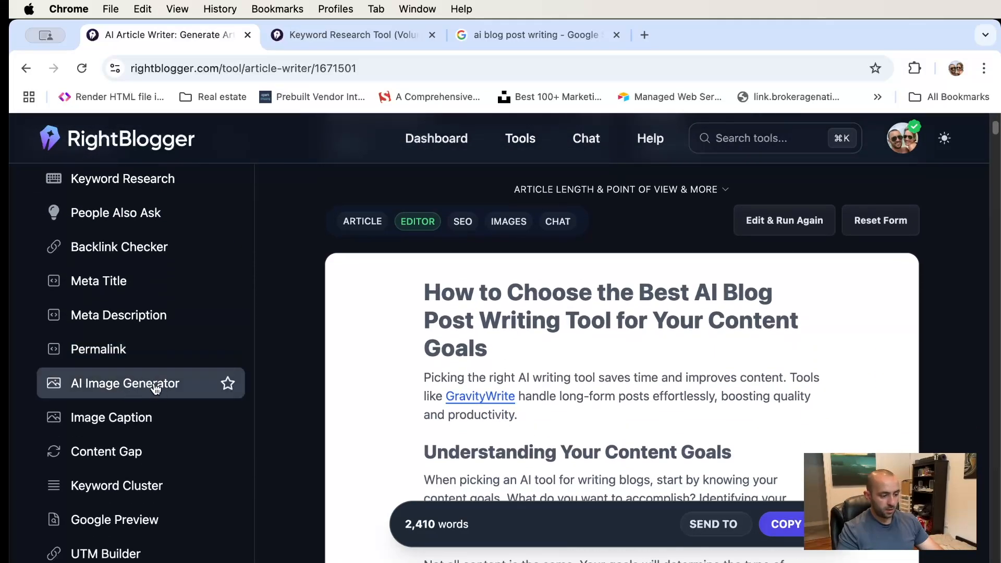
scroll(141, 389, down, 2)
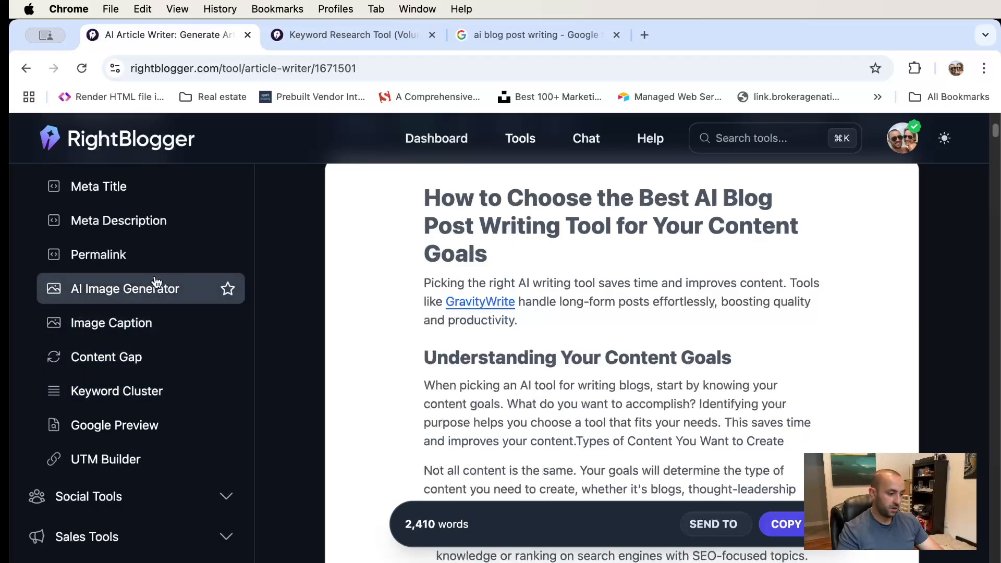
scroll(156, 285, up, 5)
Open Chat and submit the suggested "Create a New Landing Page Tutorial" prompt about building a simple WordPress landing page
click(587, 139)
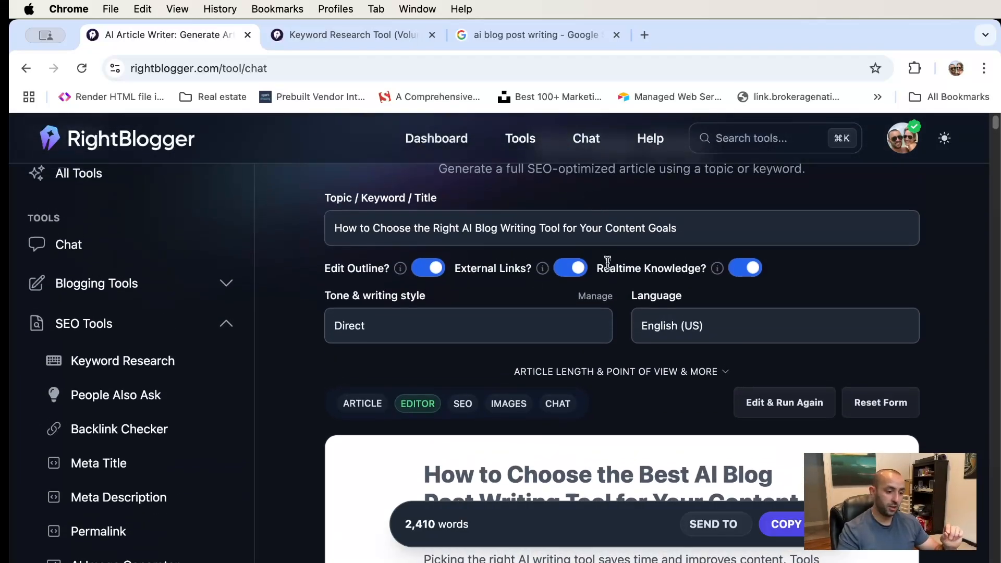
scroll(584, 391, down, 4)
scroll(568, 396, up, 2)
click(530, 423)
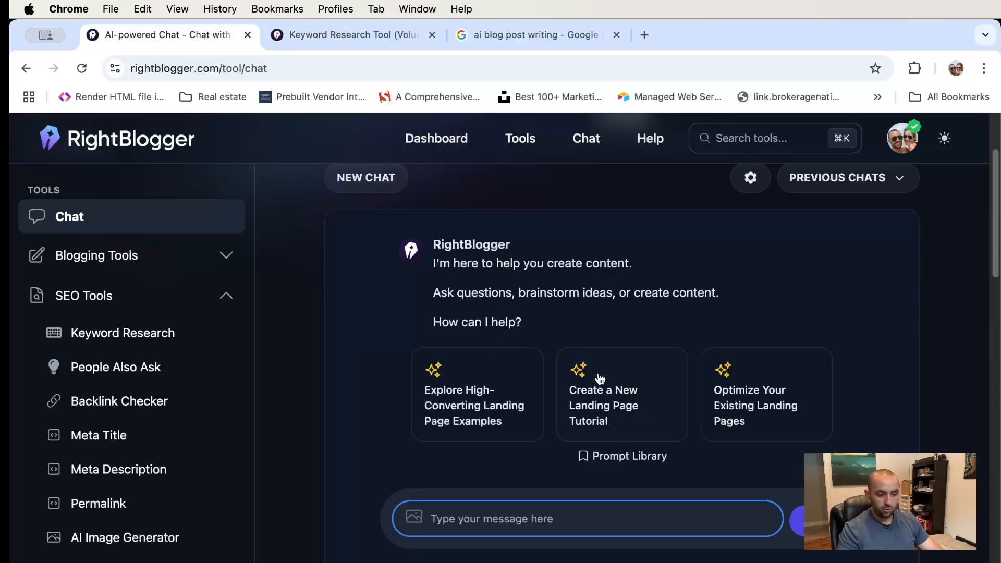
click(610, 414)
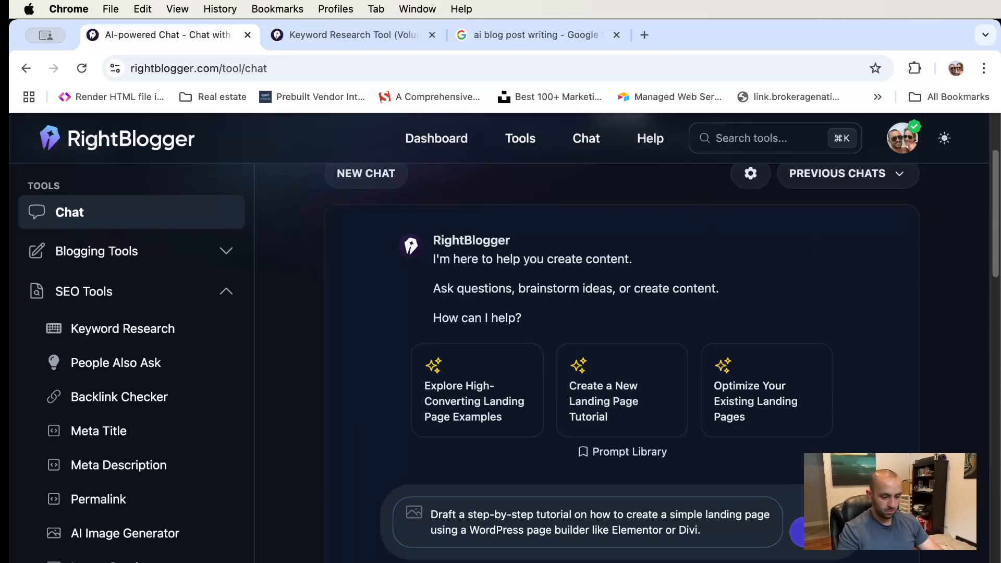
key(Return)
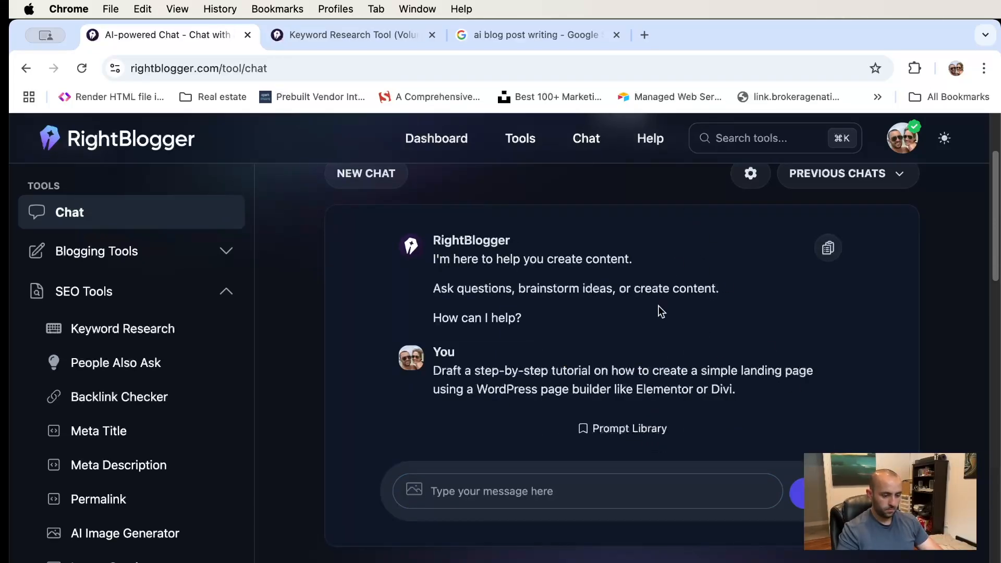
Read through the generated landing page tutorial in the chat, from the WordPress setup through the page structure sections
scroll(668, 308, down, 5)
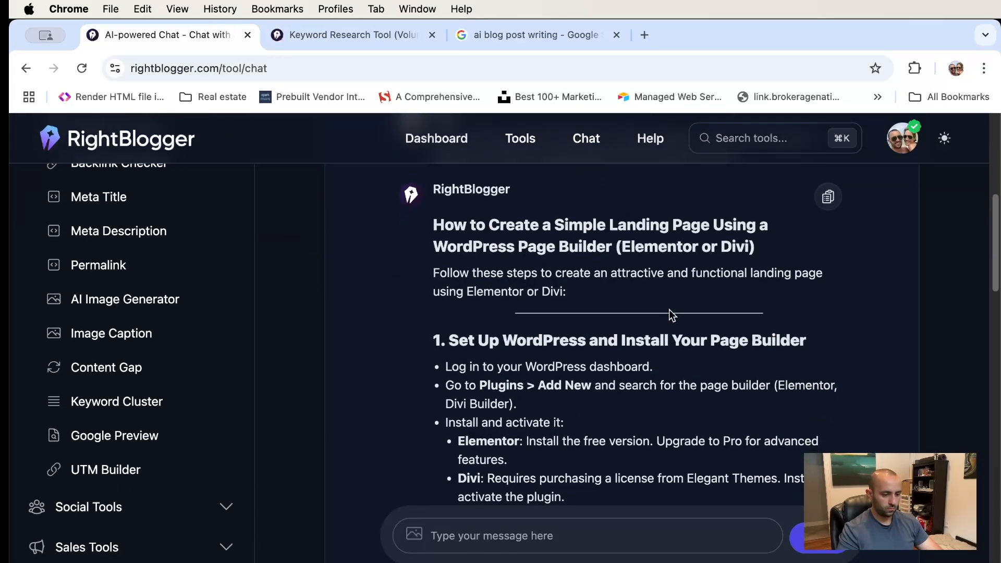
scroll(668, 308, down, 5)
scroll(668, 309, up, 3)
scroll(668, 308, down, 1)
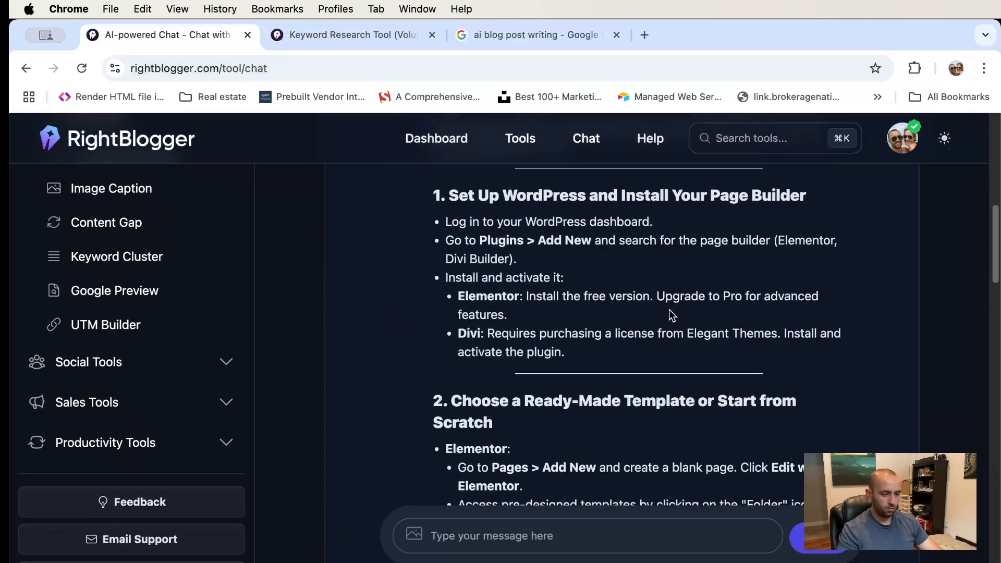
scroll(668, 308, down, 7)
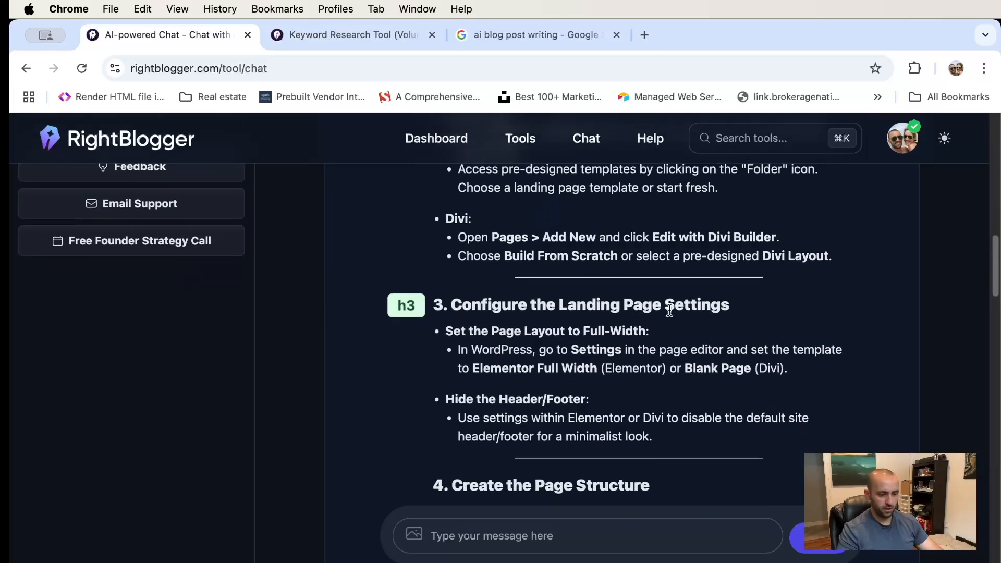
scroll(669, 309, down, 5)
scroll(510, 259, down, 2)
scroll(509, 259, down, 2)
scroll(510, 259, up, 15)
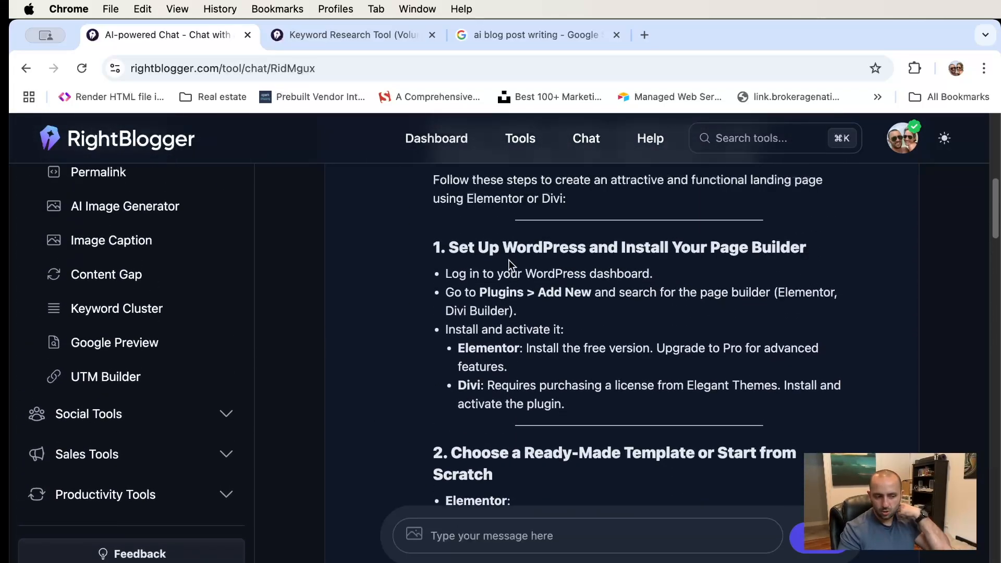
scroll(508, 260, up, 10)
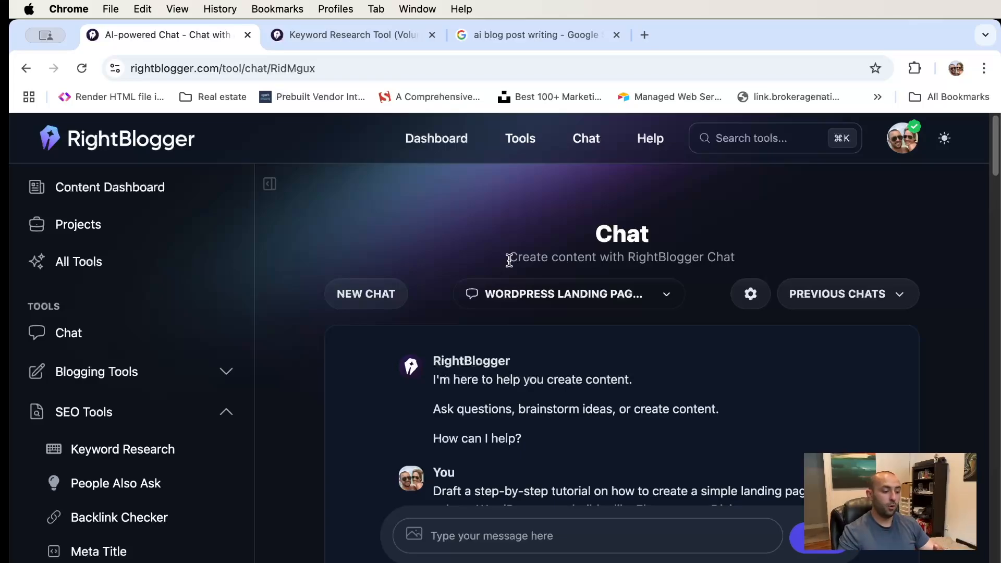
Return to Article Writer in the Blogging Tools group and look over its blank form and Previous Creations
click(92, 380)
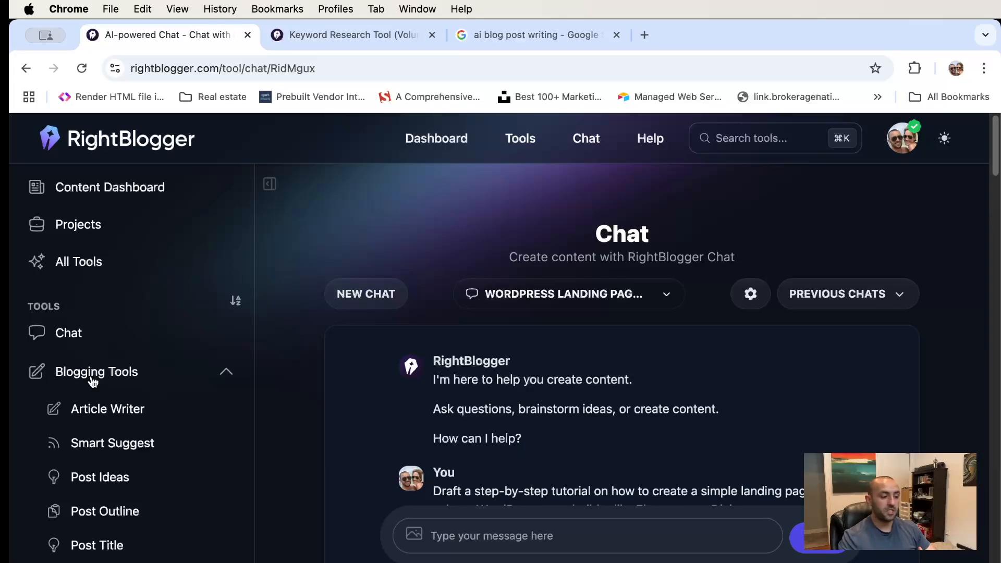
click(108, 408)
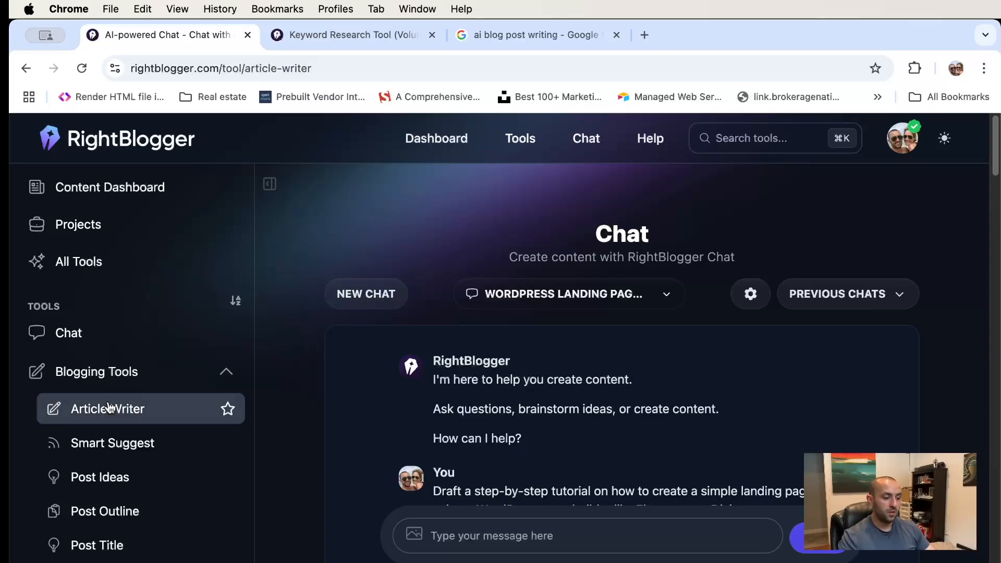
scroll(642, 343, down, 5)
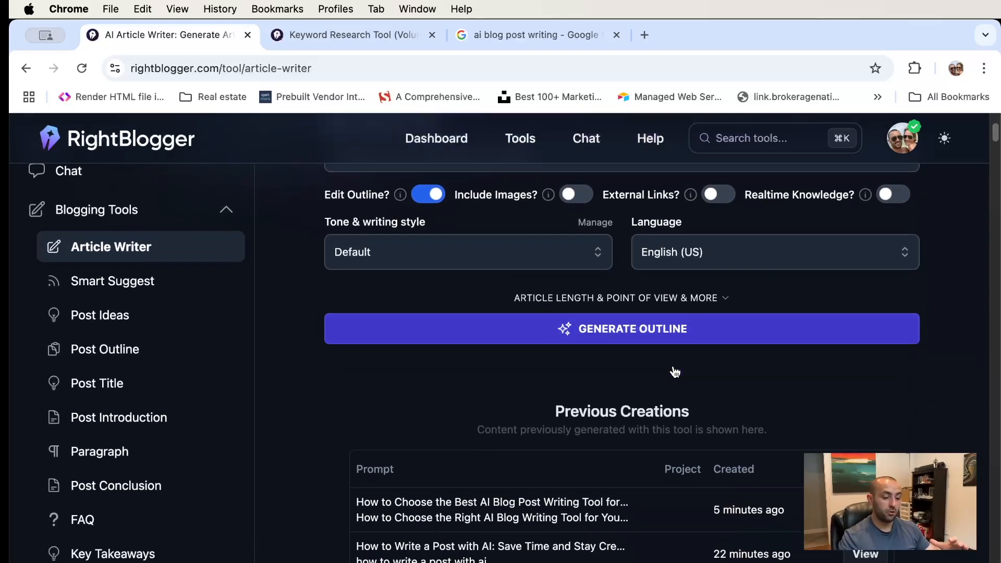